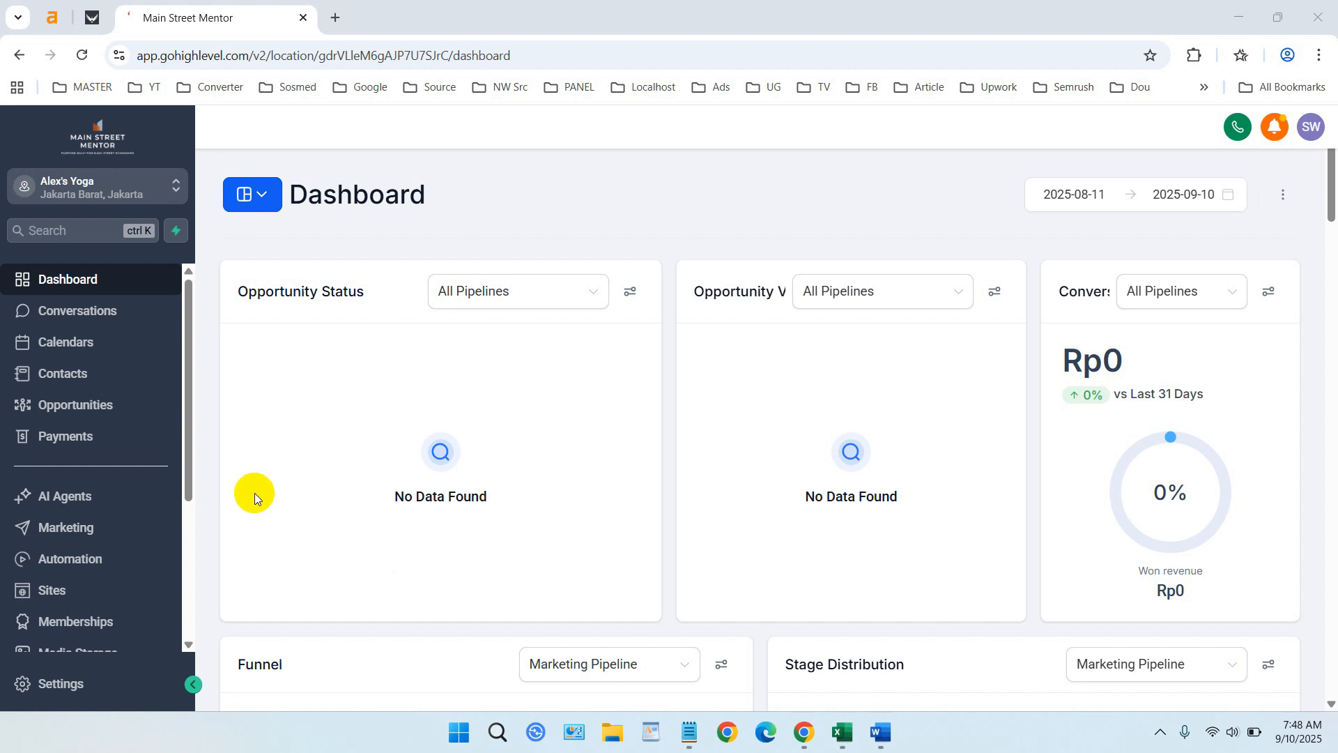
- Go to Sites to list the funnels GHL Test and Professional Coaching Events and Courses
left_click_drag(191, 454, 190, 524)
left_click(93, 466)
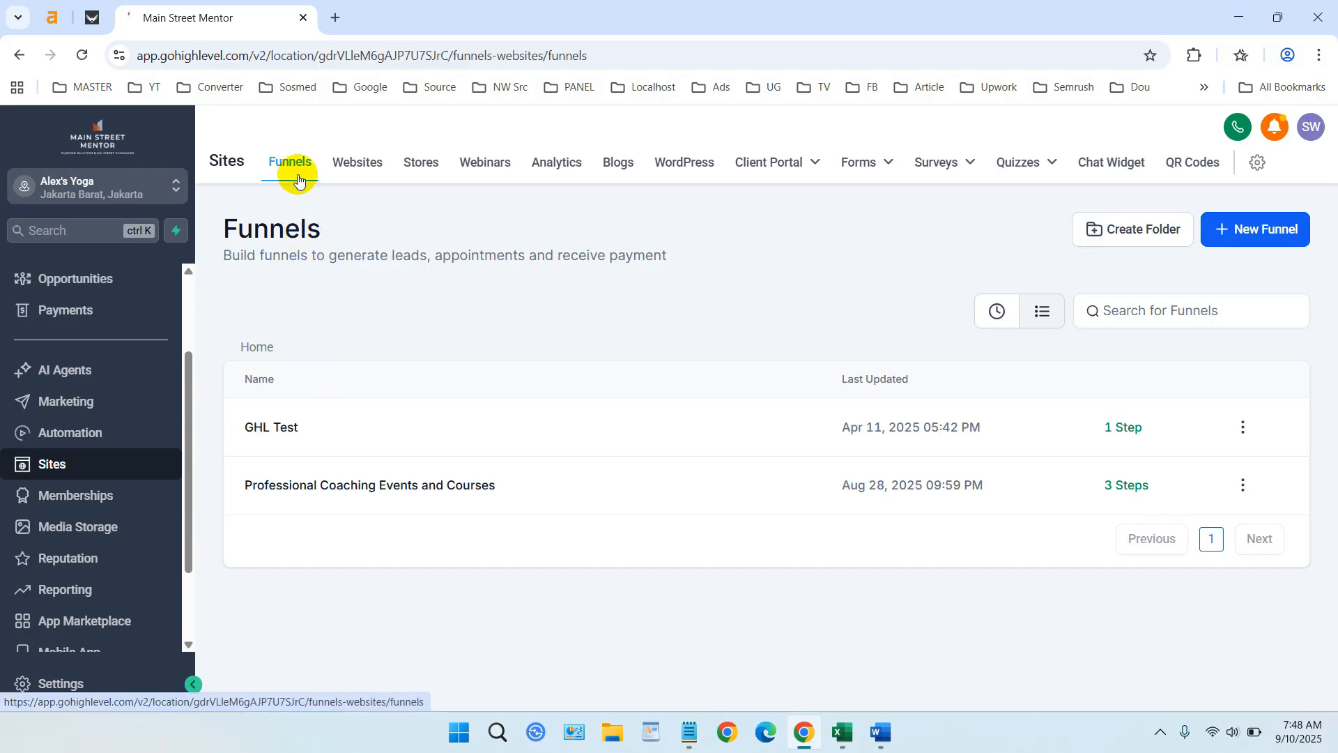
- Create a funnel folder named 'WD' and open it
left_click(1113, 238)
left_click(681, 438)
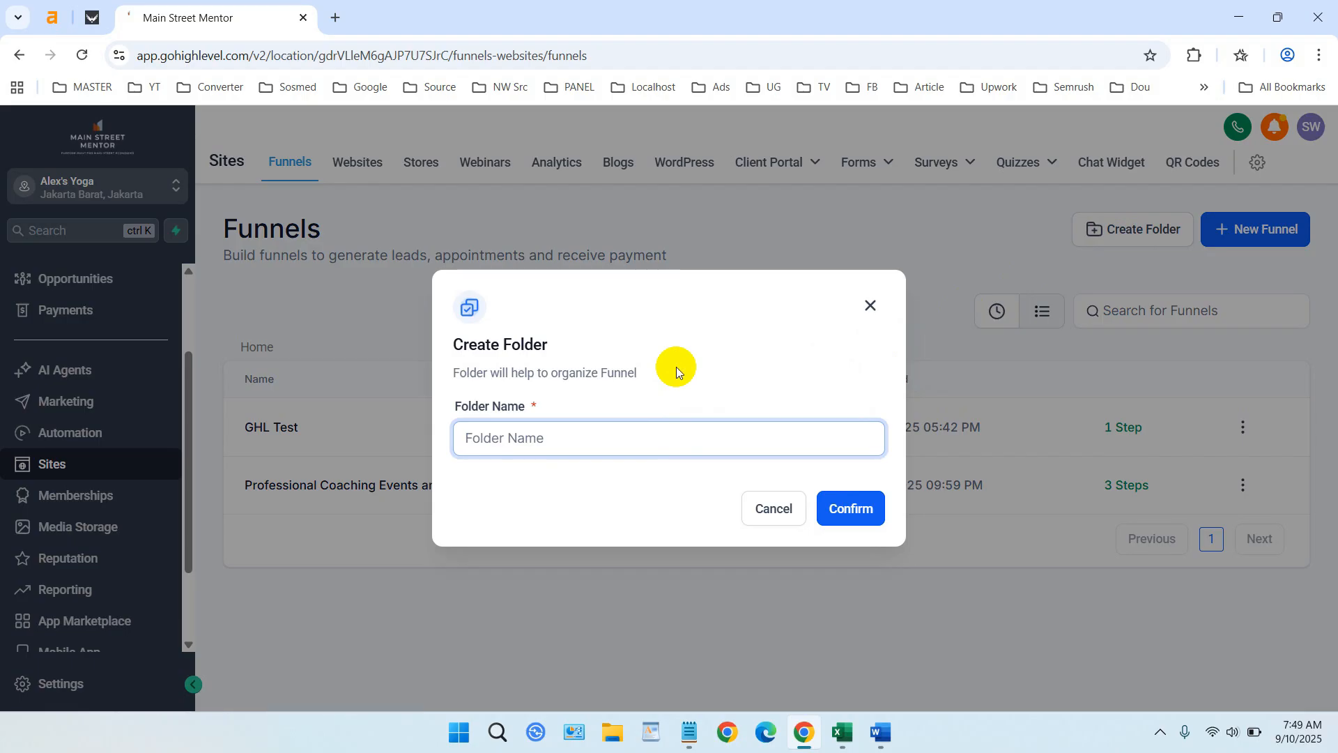
type("WD")
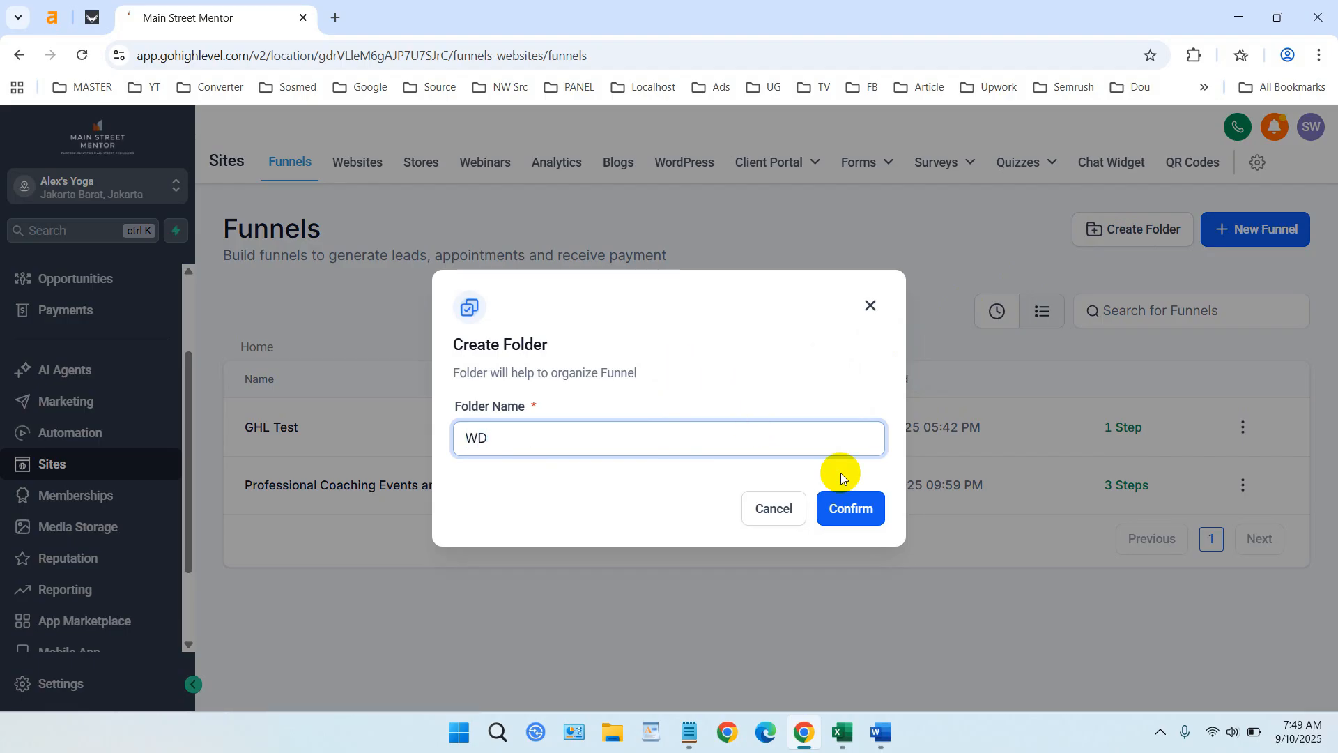
left_click(865, 510)
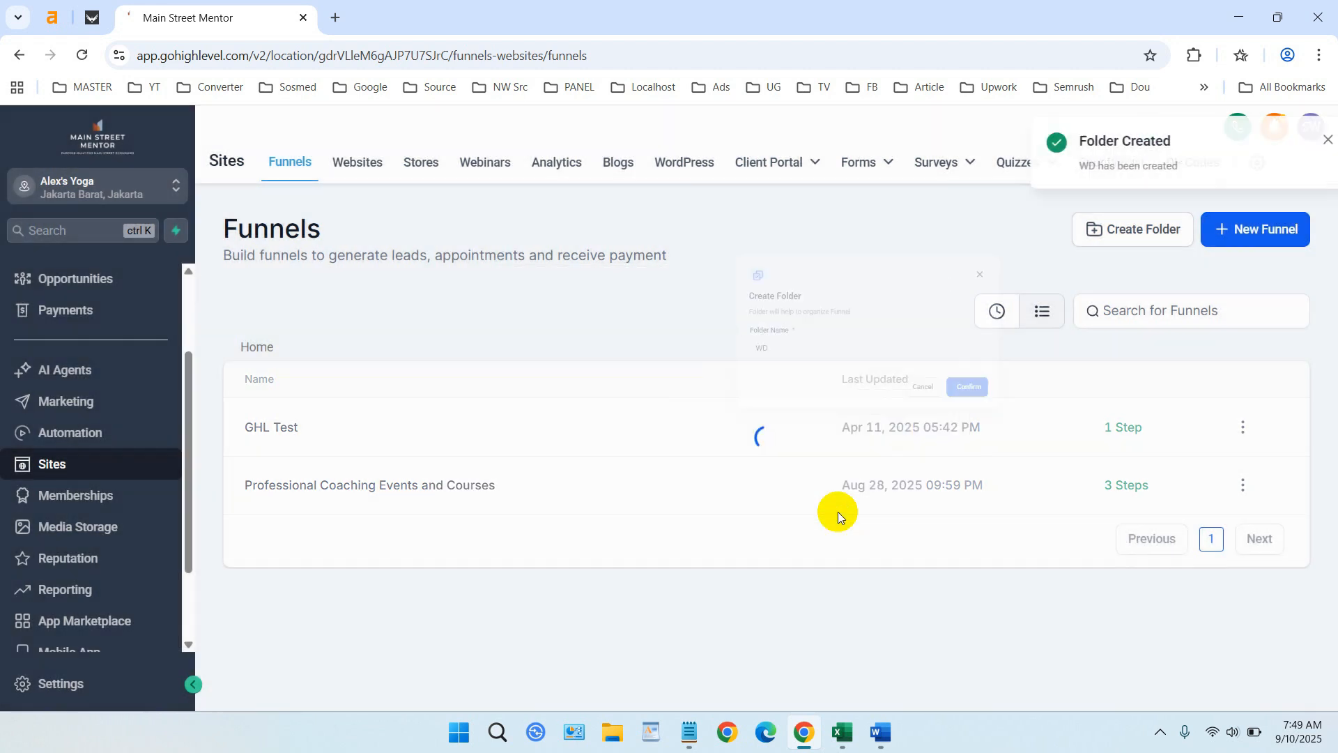
left_click(283, 428)
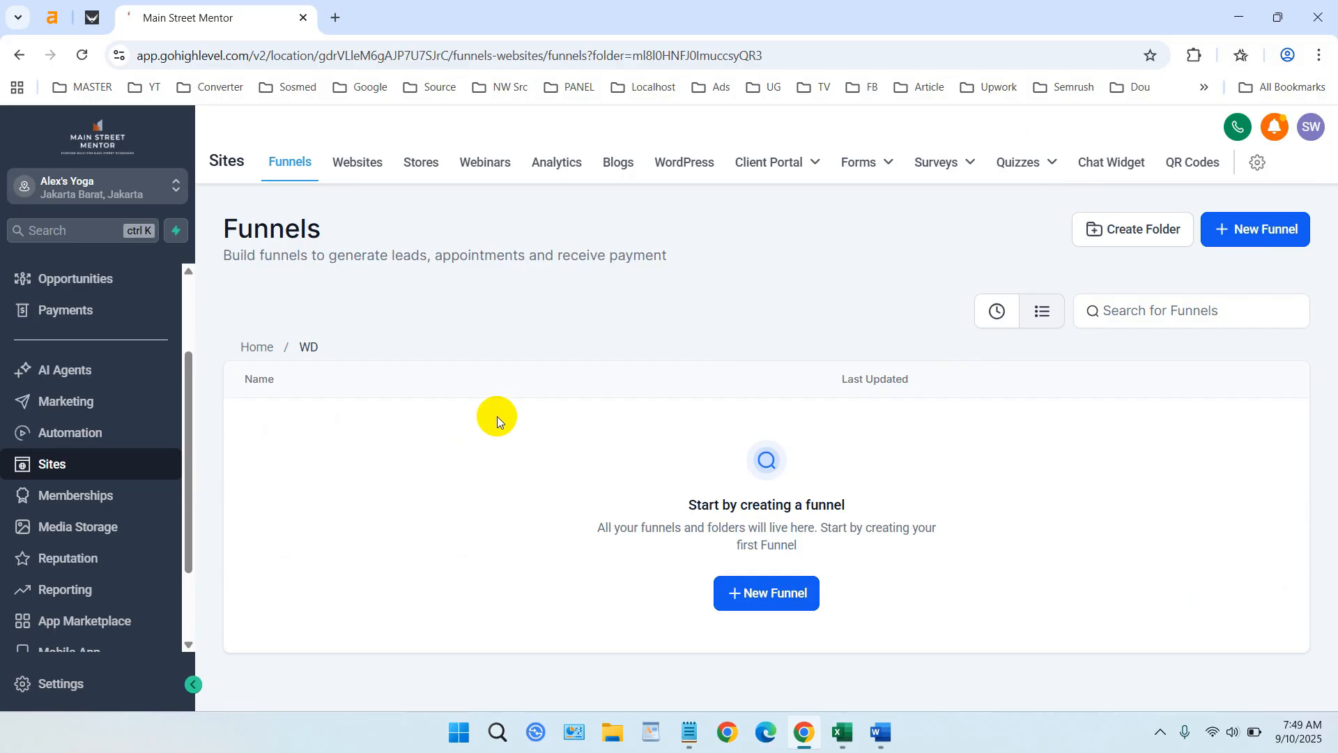
- Start a new funnel built from a template to open the Template Library
left_click(770, 604)
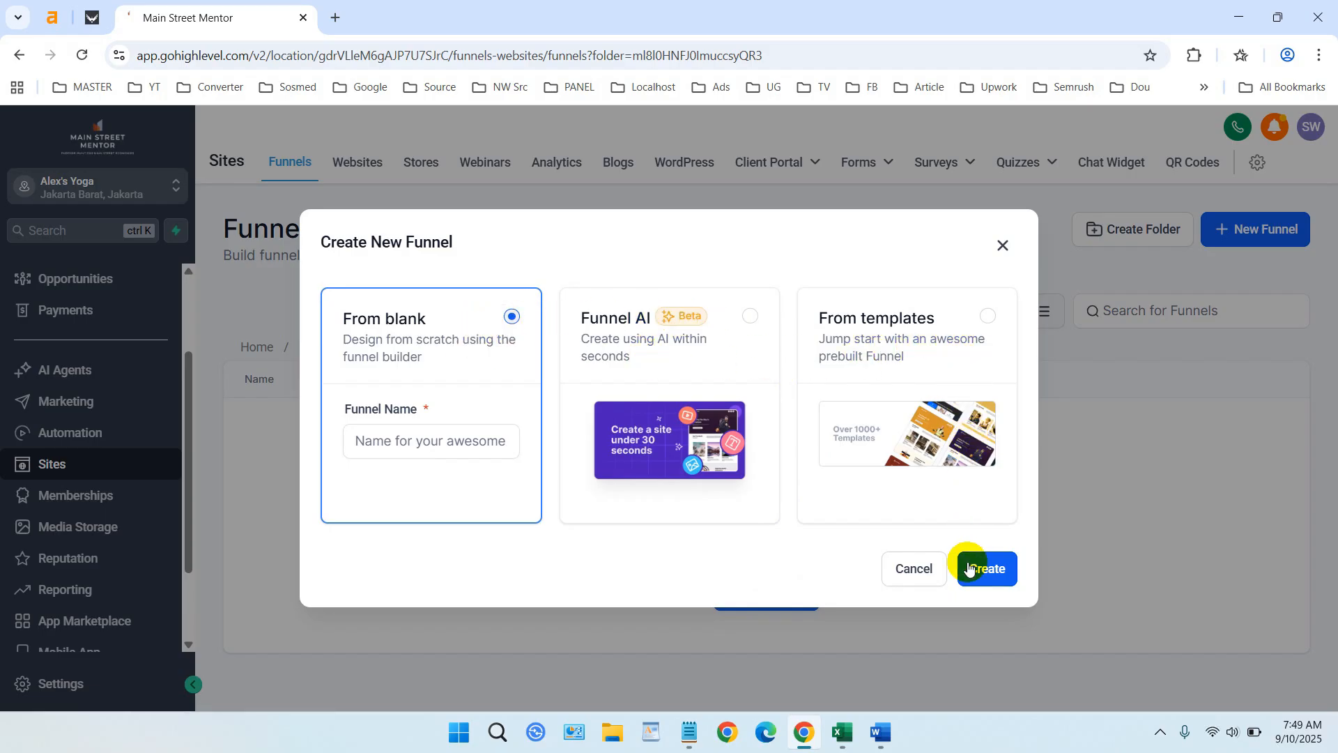
left_click(975, 333)
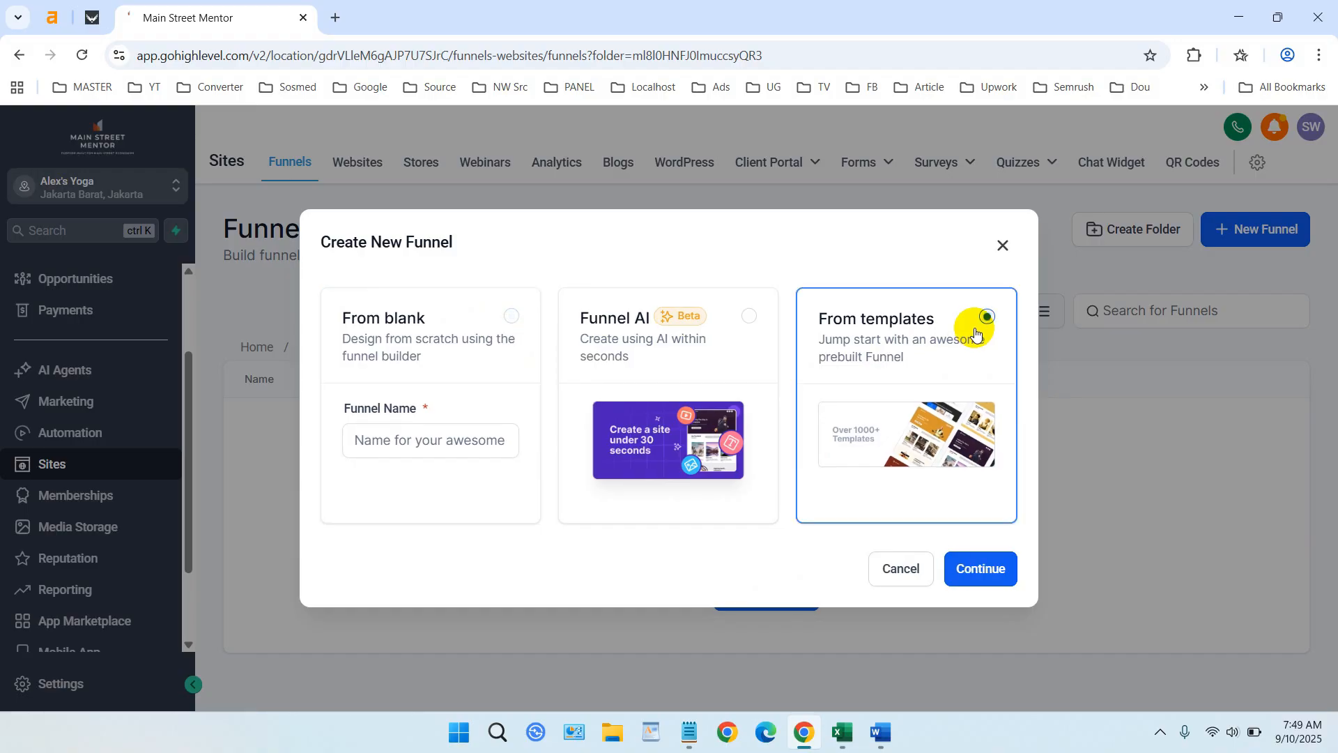
left_click(975, 570)
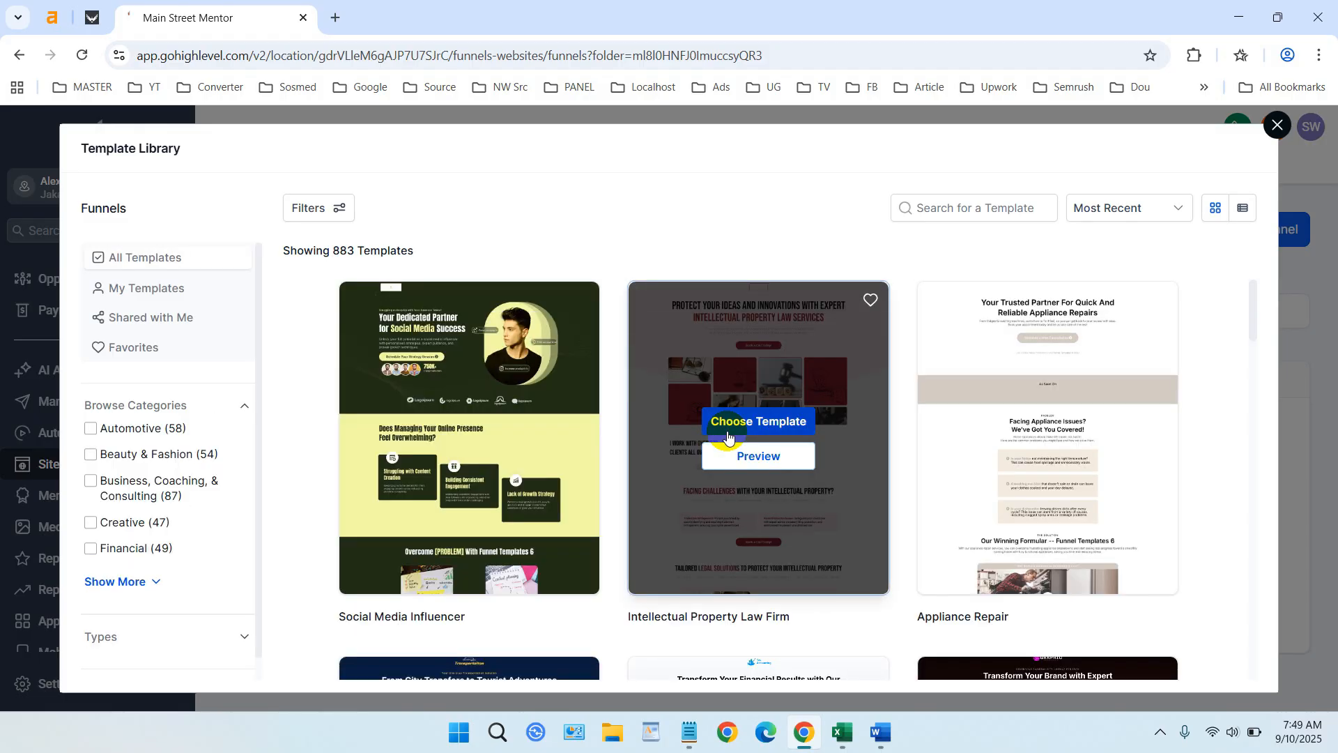
- Scroll the Template Library down to the Barber Shop template
scroll(979, 516, "down", 3)
scroll(864, 488, "up", 3)
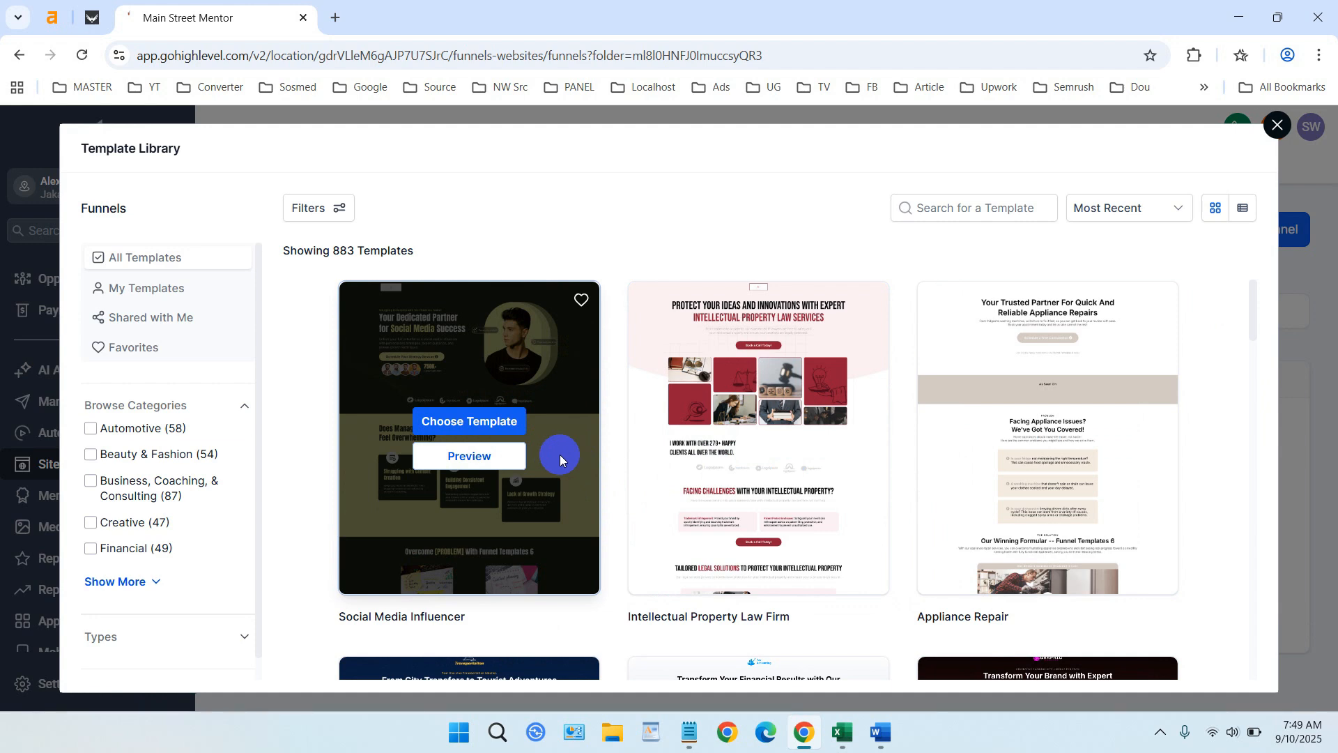
scroll(645, 457, "down", 5)
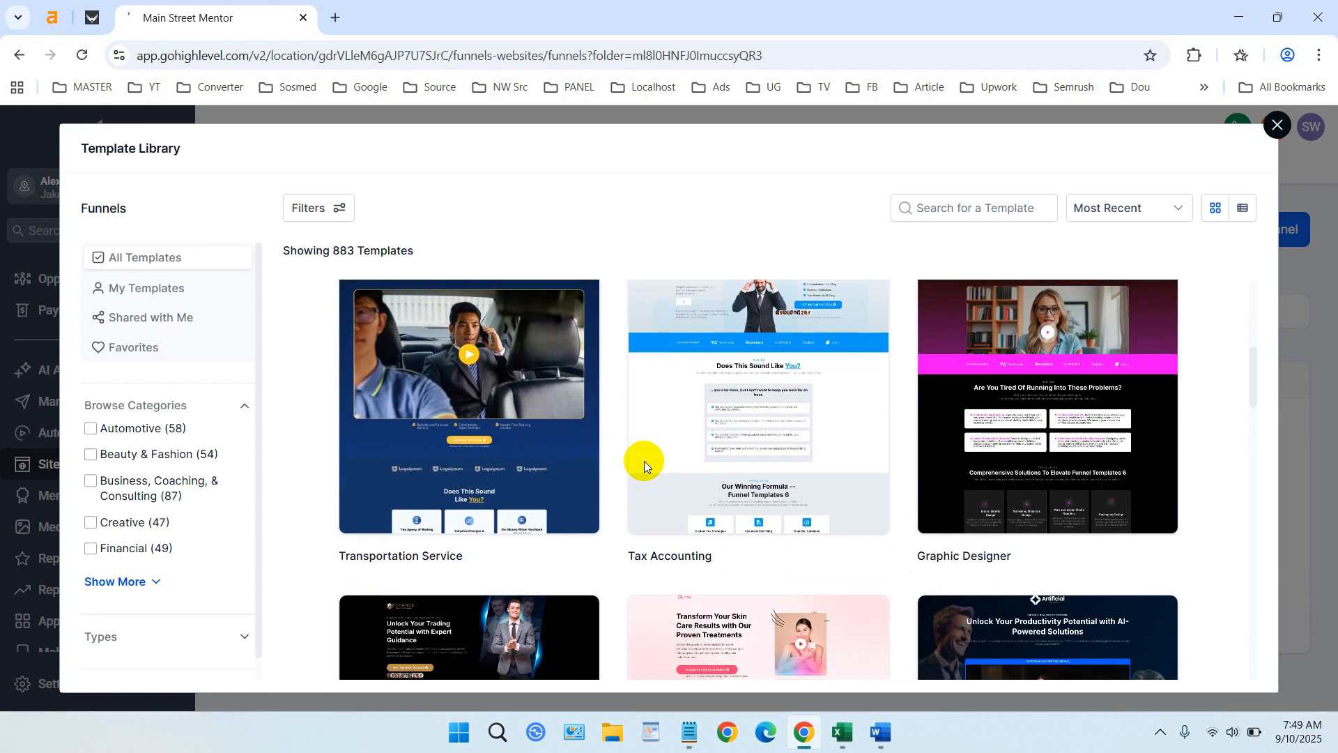
scroll(868, 603, "down", 5)
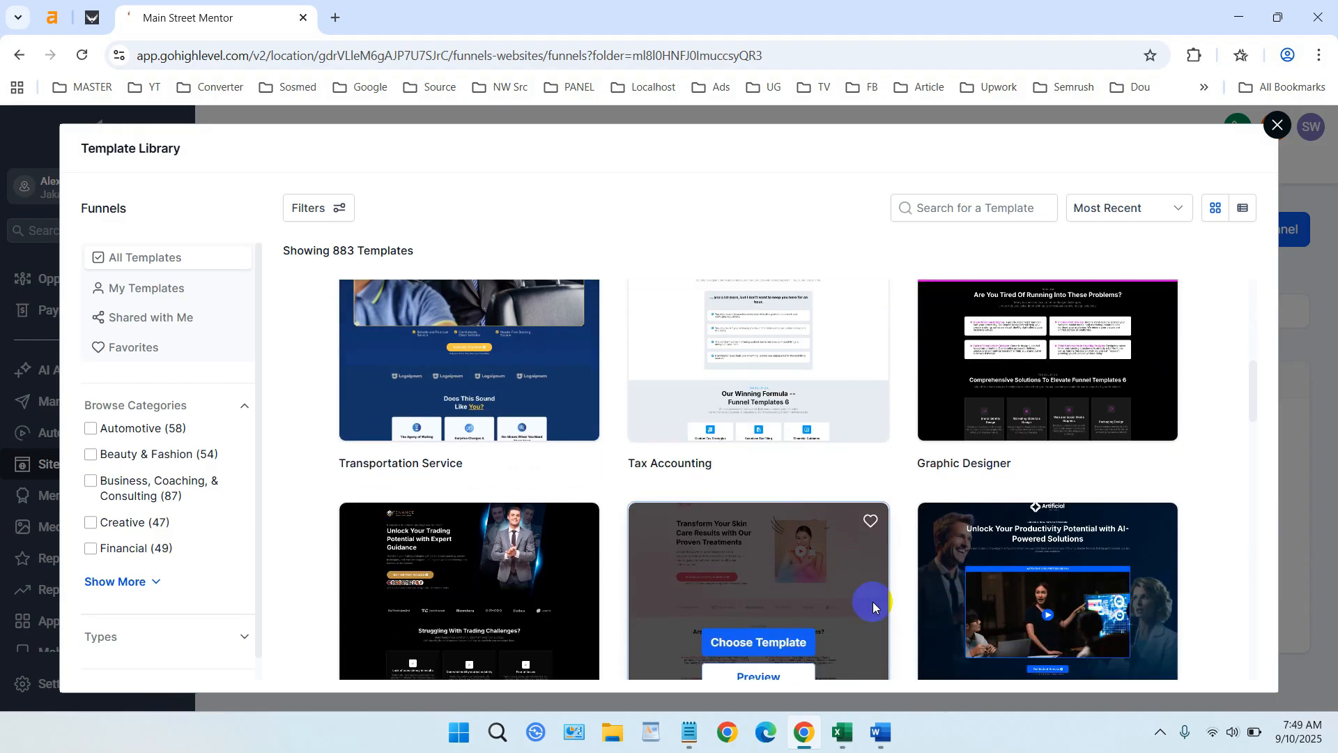
scroll(873, 601, "down", 5)
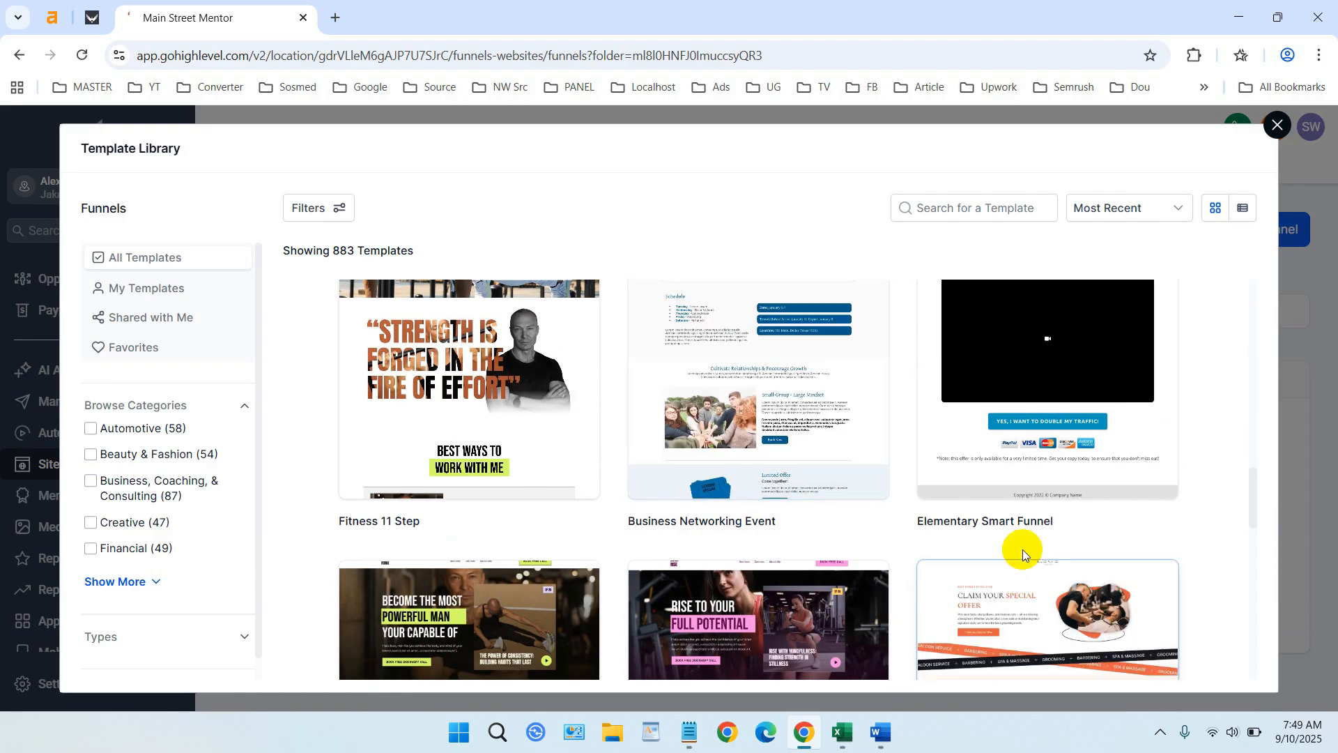
scroll(876, 507, "down", 5)
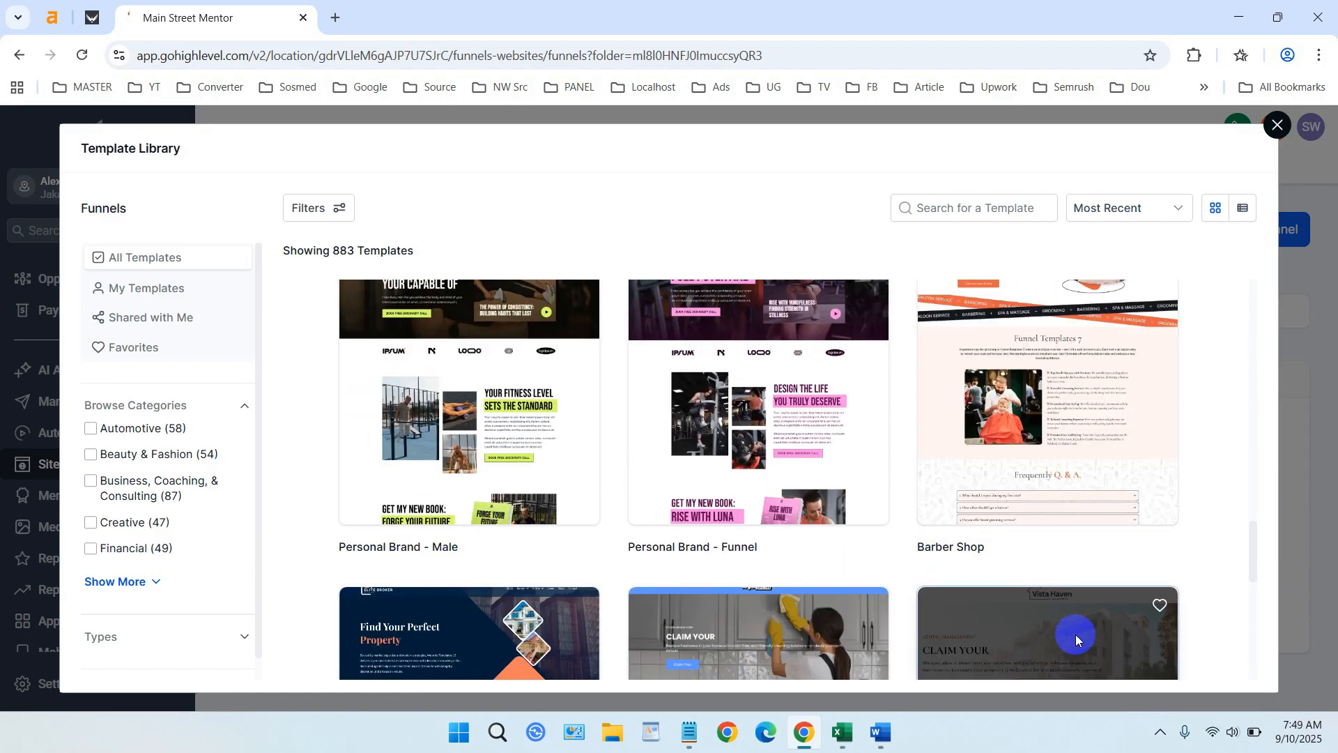
- Use the Barber Shop template, connect its page to arvan.idhex.com, and open the live URL
left_click(1051, 352)
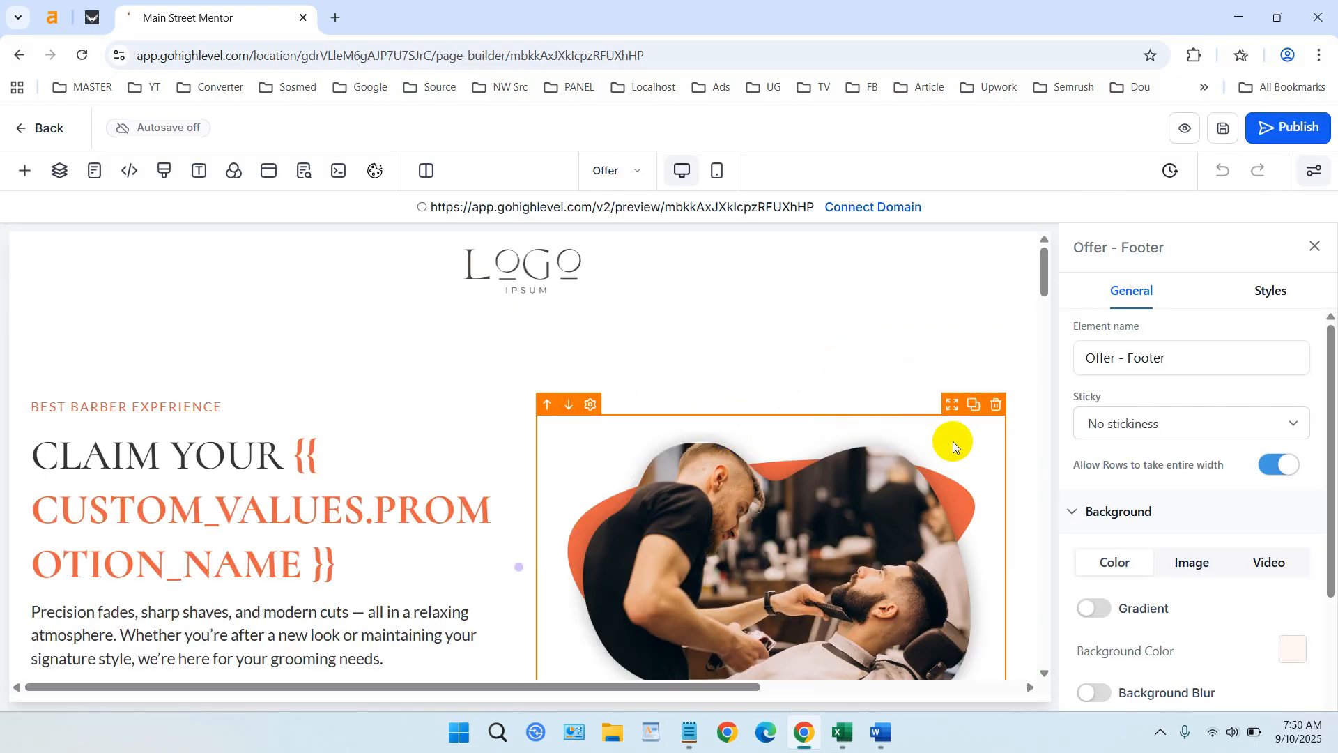
mouse_move(1043, 290)
left_mouse_down()
mouse_move(1032, 630)
mouse_move(1025, 281)
left_mouse_up()
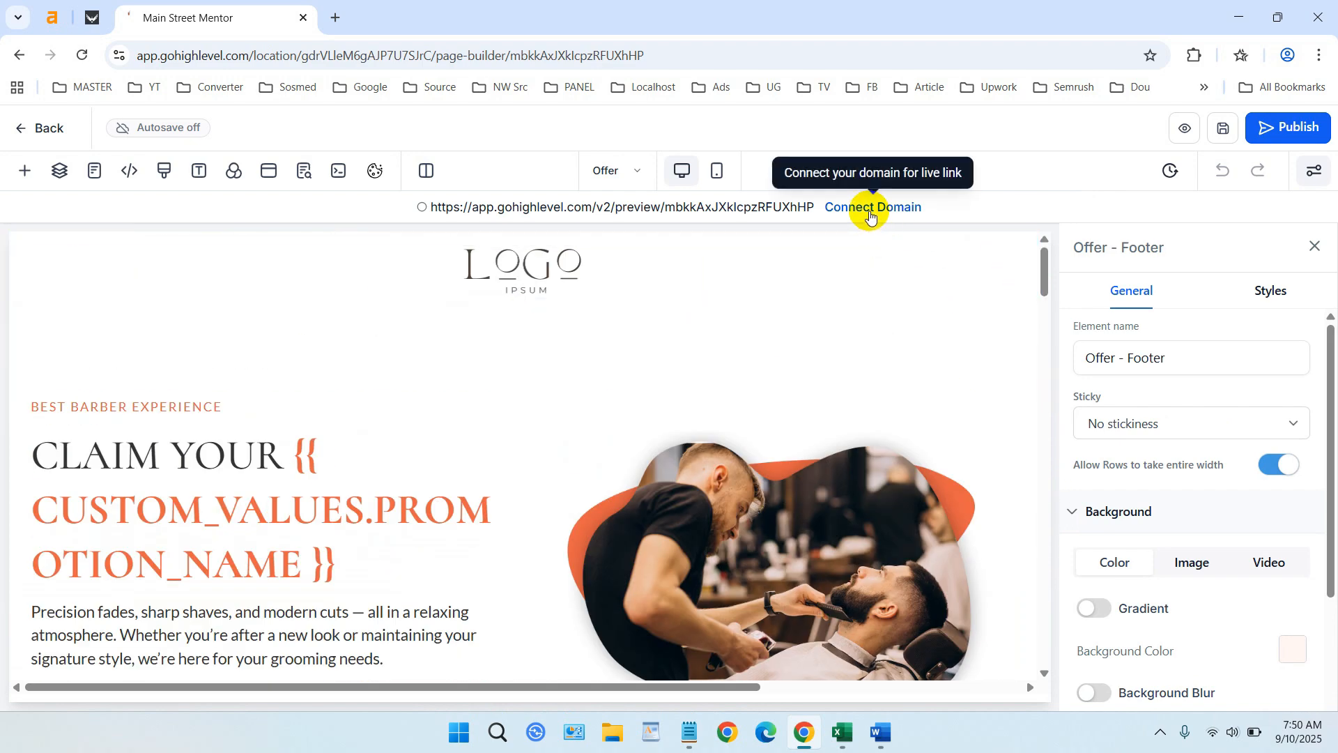
left_click(870, 209)
left_click(852, 411)
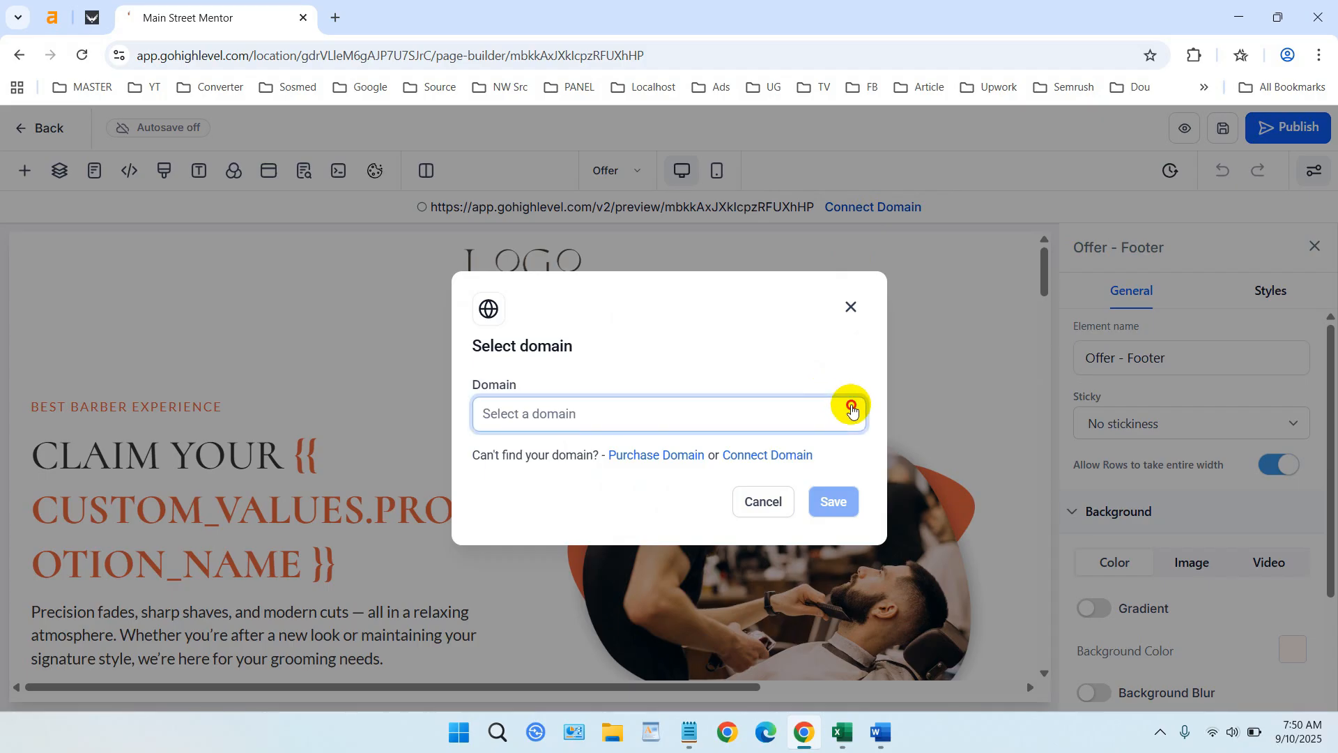
left_click(569, 452)
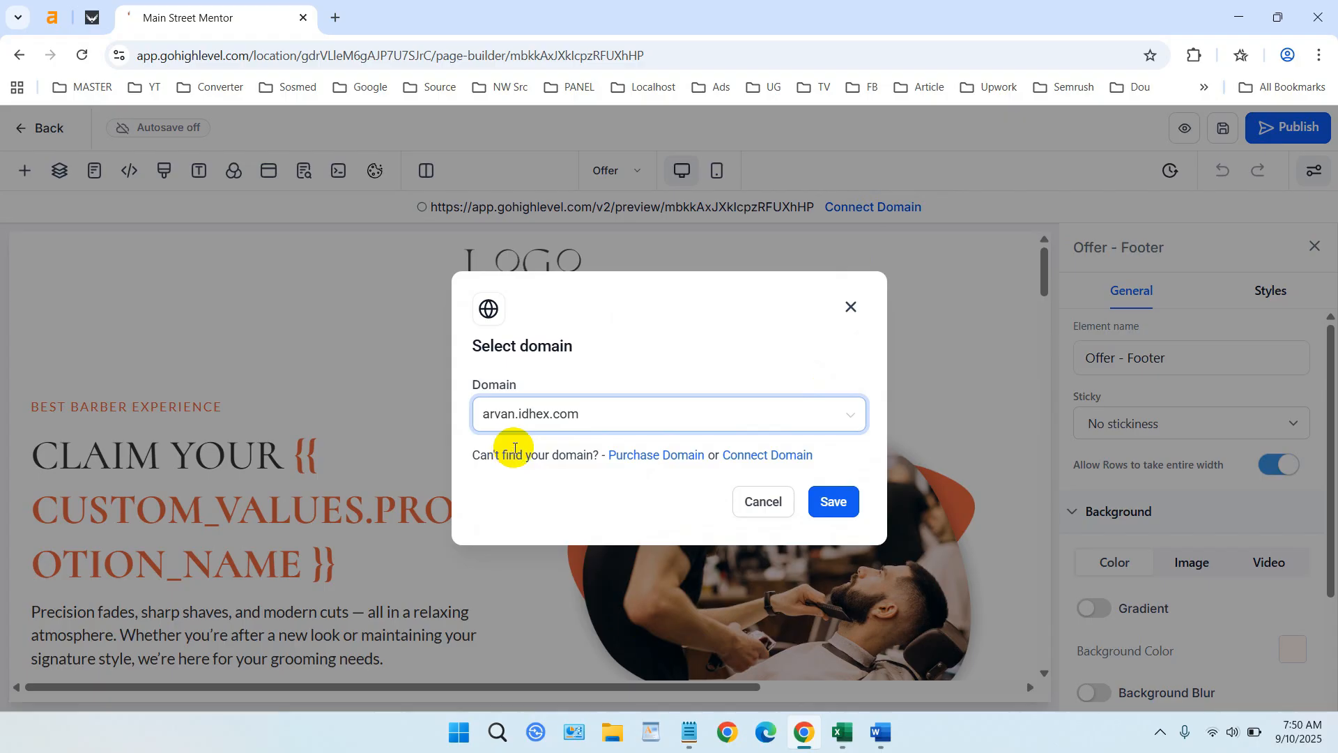
left_click(829, 500)
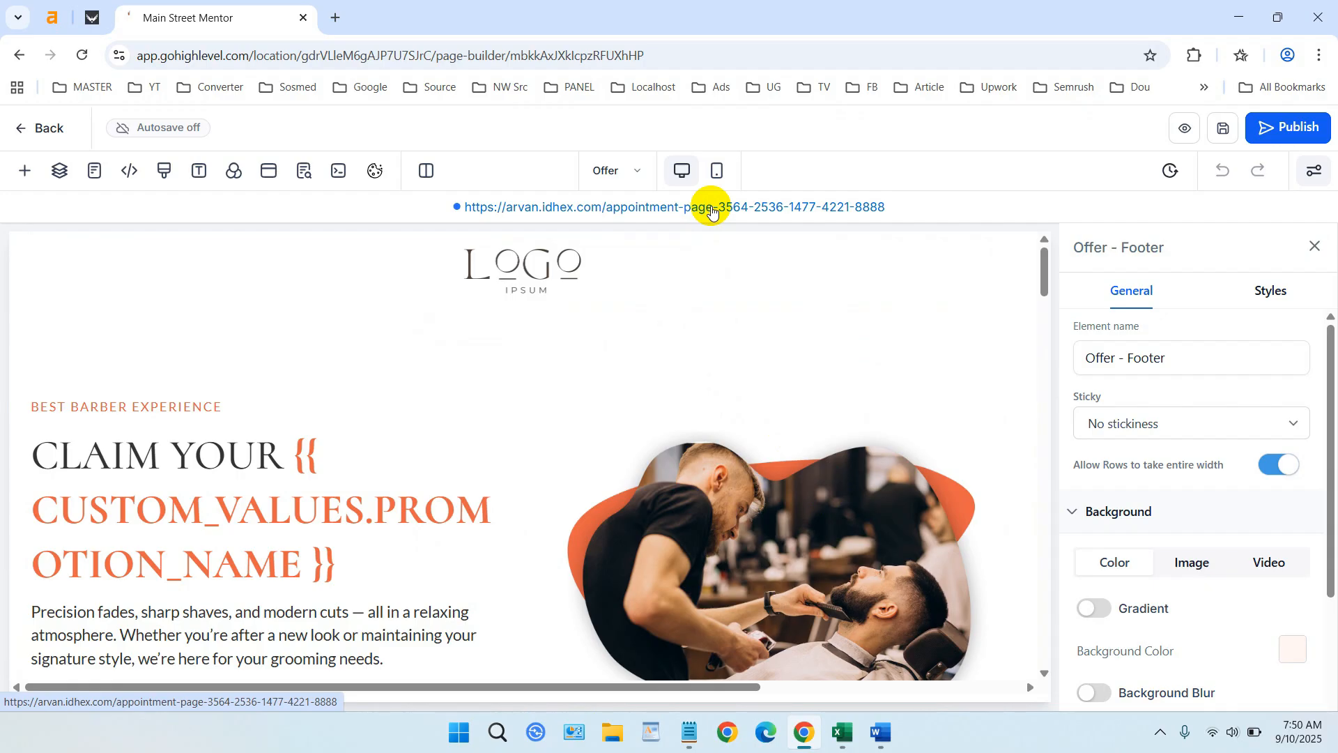
left_click(711, 207)
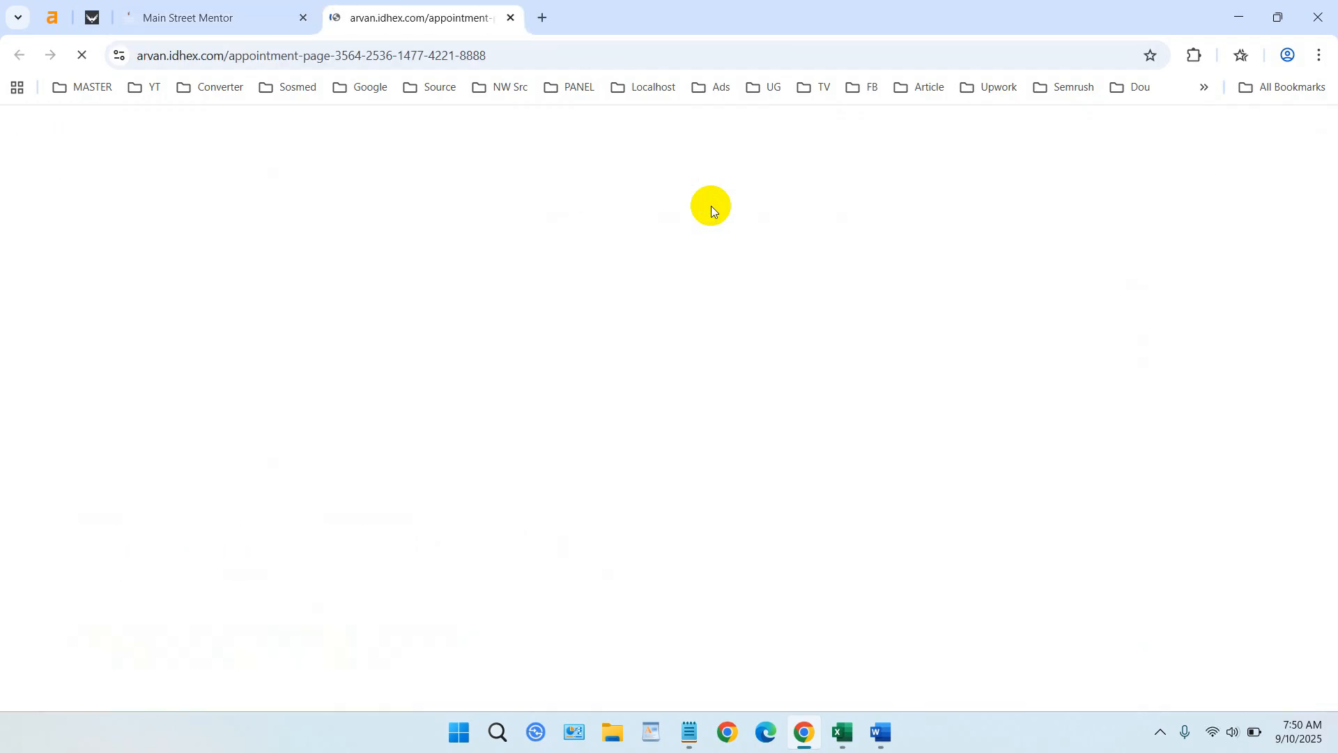
- Scroll through the live Barber Shop appointment page to review it
scroll(738, 321, "down", 4)
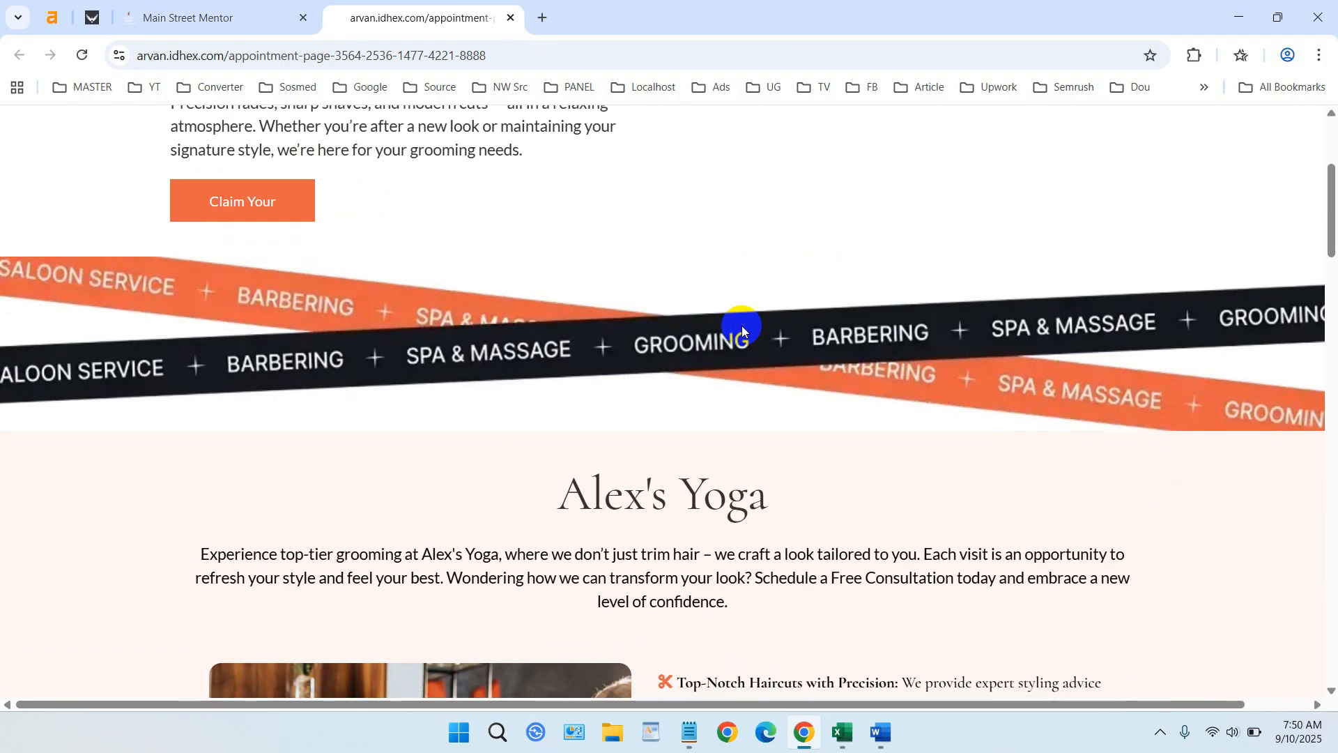
scroll(742, 325, "down", 20)
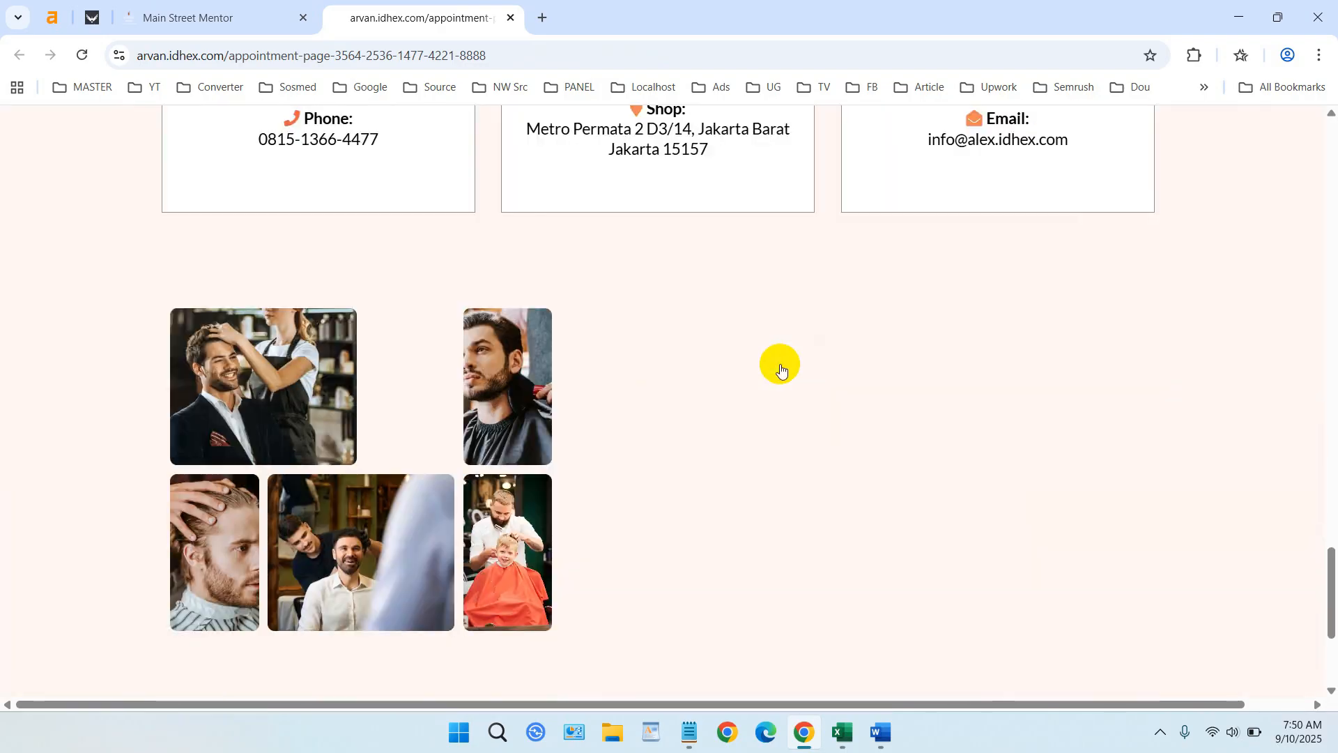
scroll(1290, 502, "up", 4)
left_click_drag(1327, 543, 1329, 190)
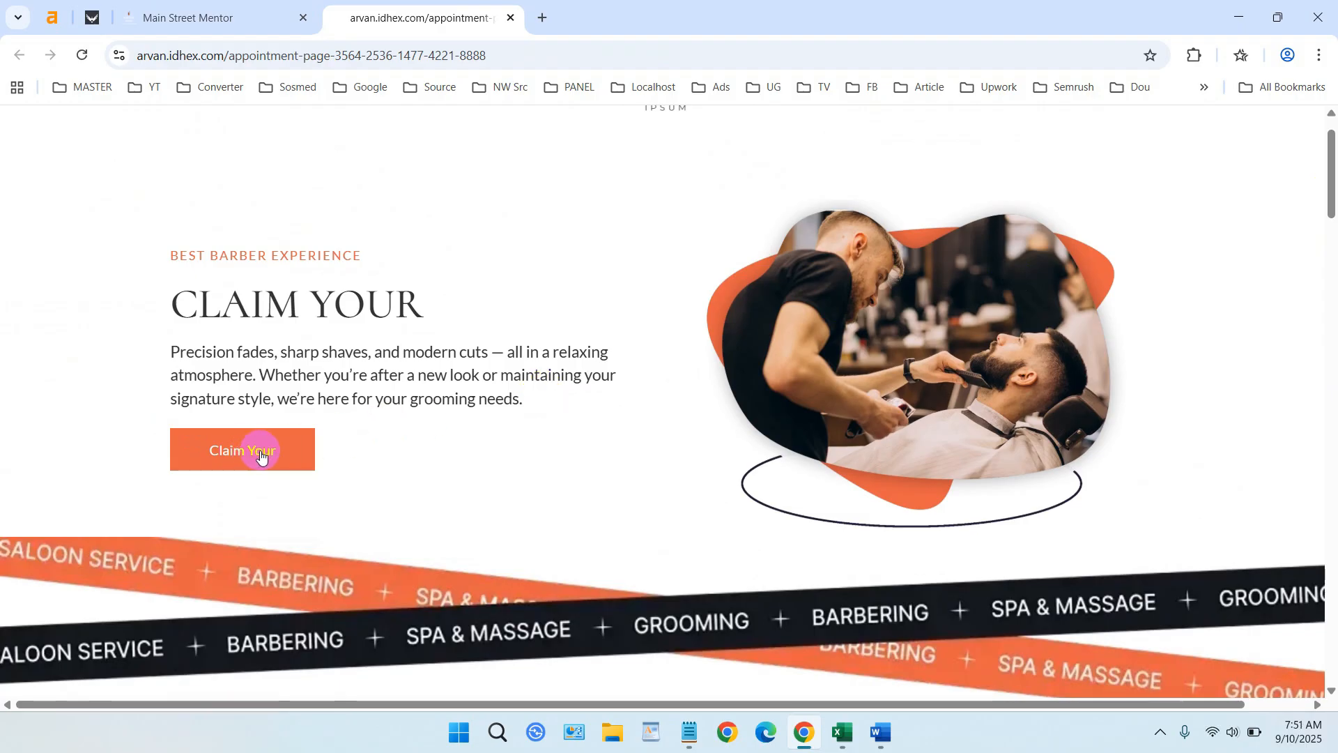
scroll(767, 167, "up", 1)
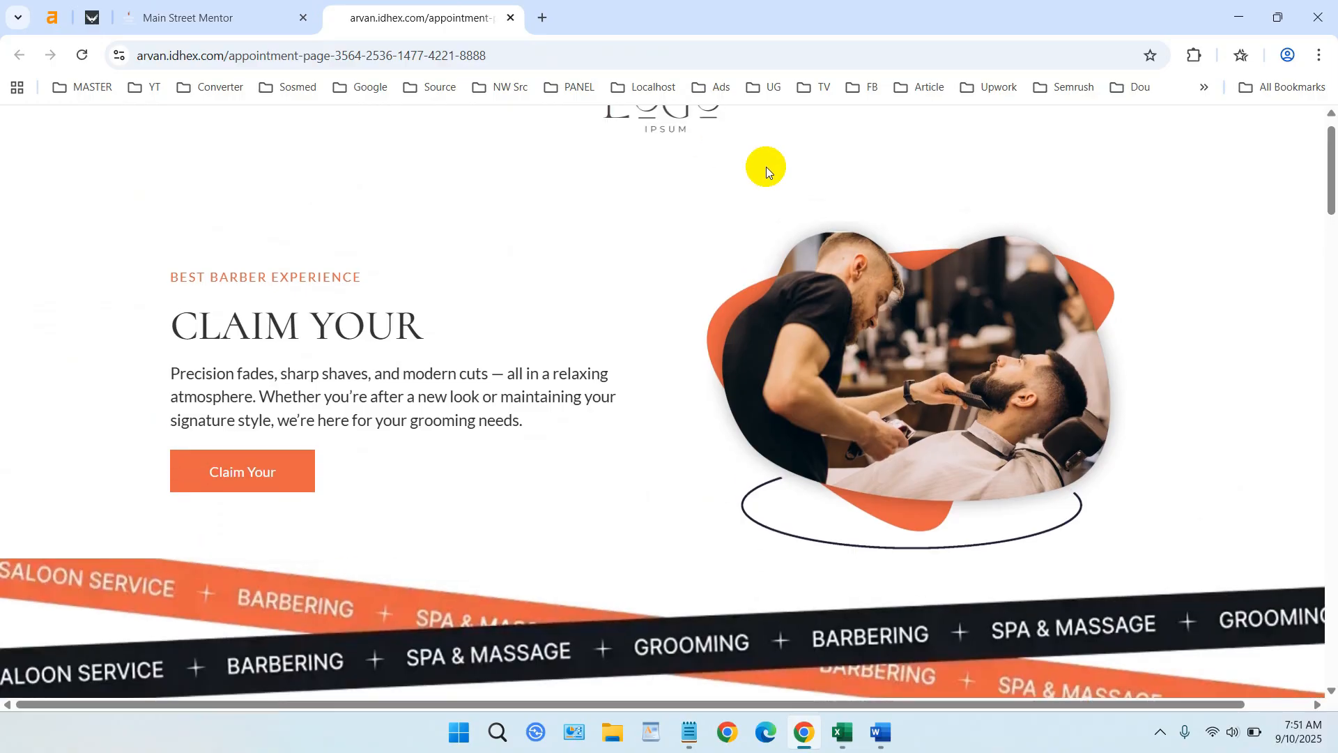
scroll(739, 181, "down", 4)
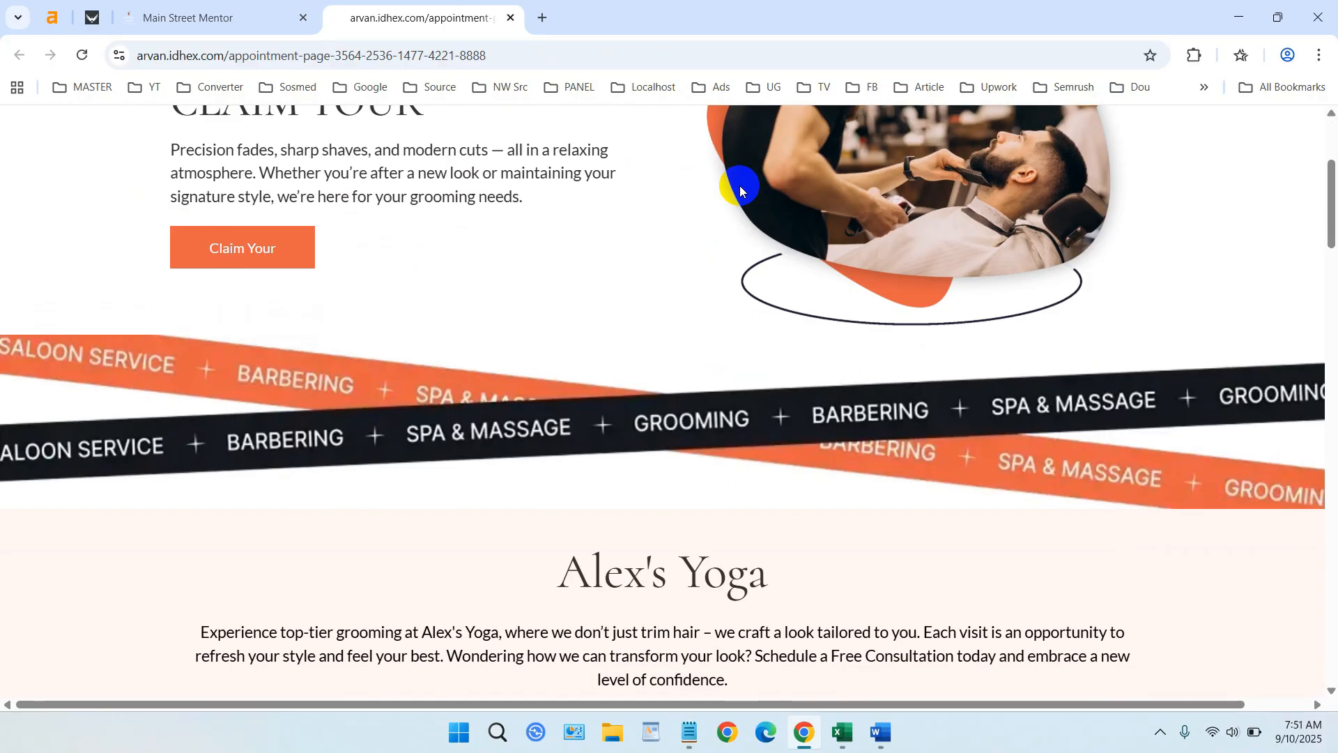
scroll(738, 185, "up", 4)
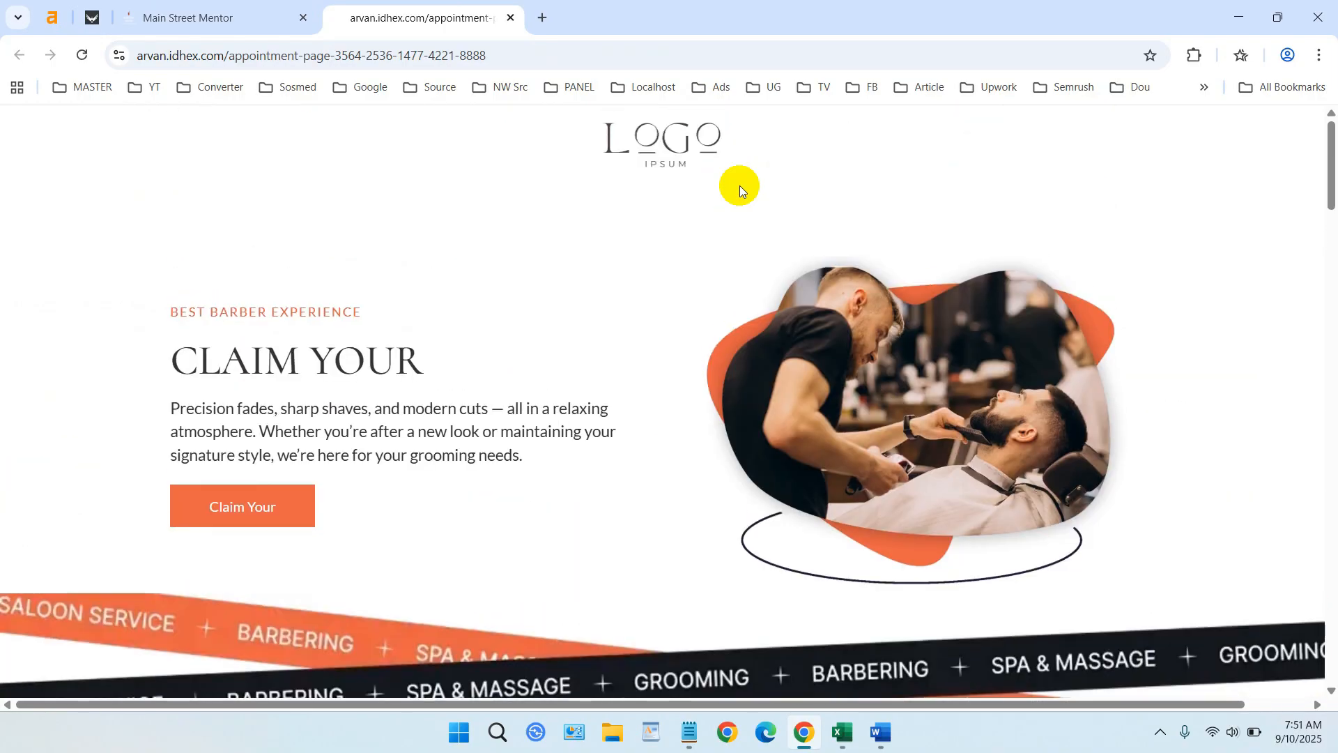
scroll(739, 185, "down", 4)
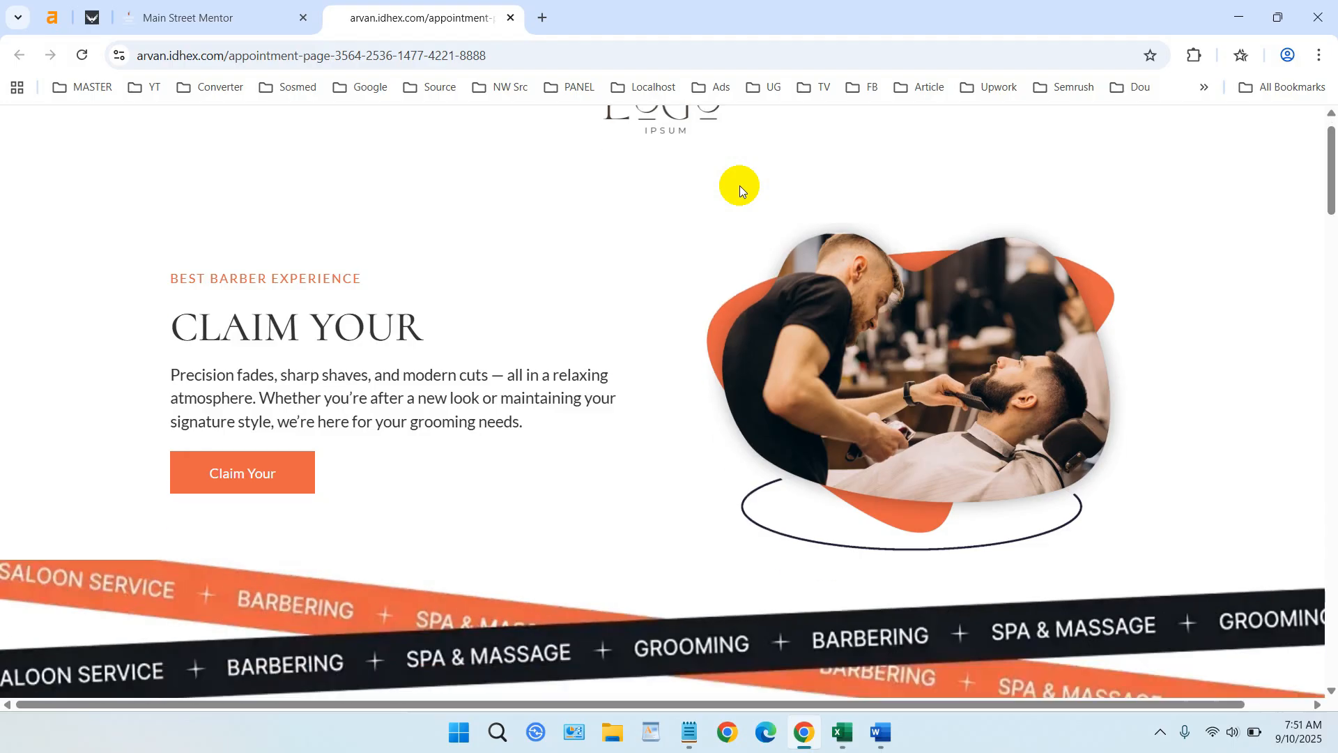
- Test the Claim Your button, close the 'Unable to find form' error, and return to the builder
left_click(251, 256)
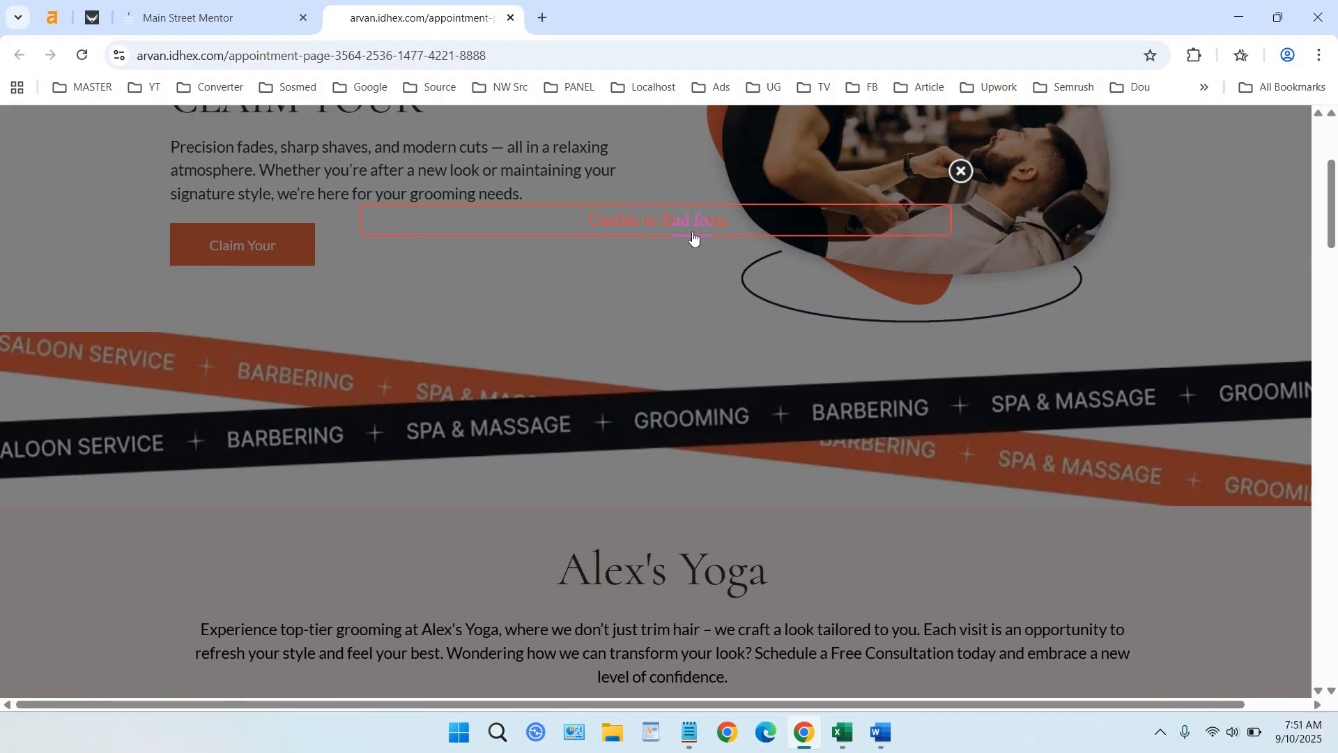
scroll(732, 278, "down", 8)
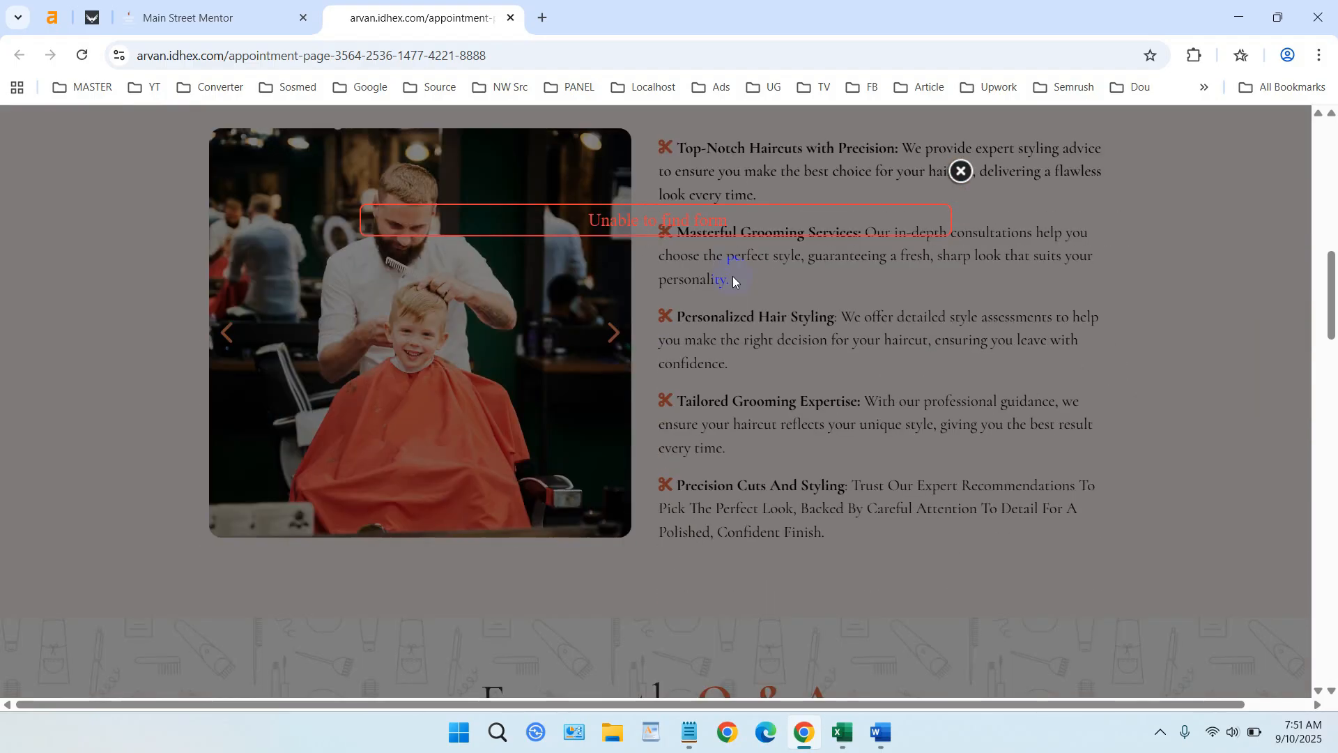
left_click(962, 174)
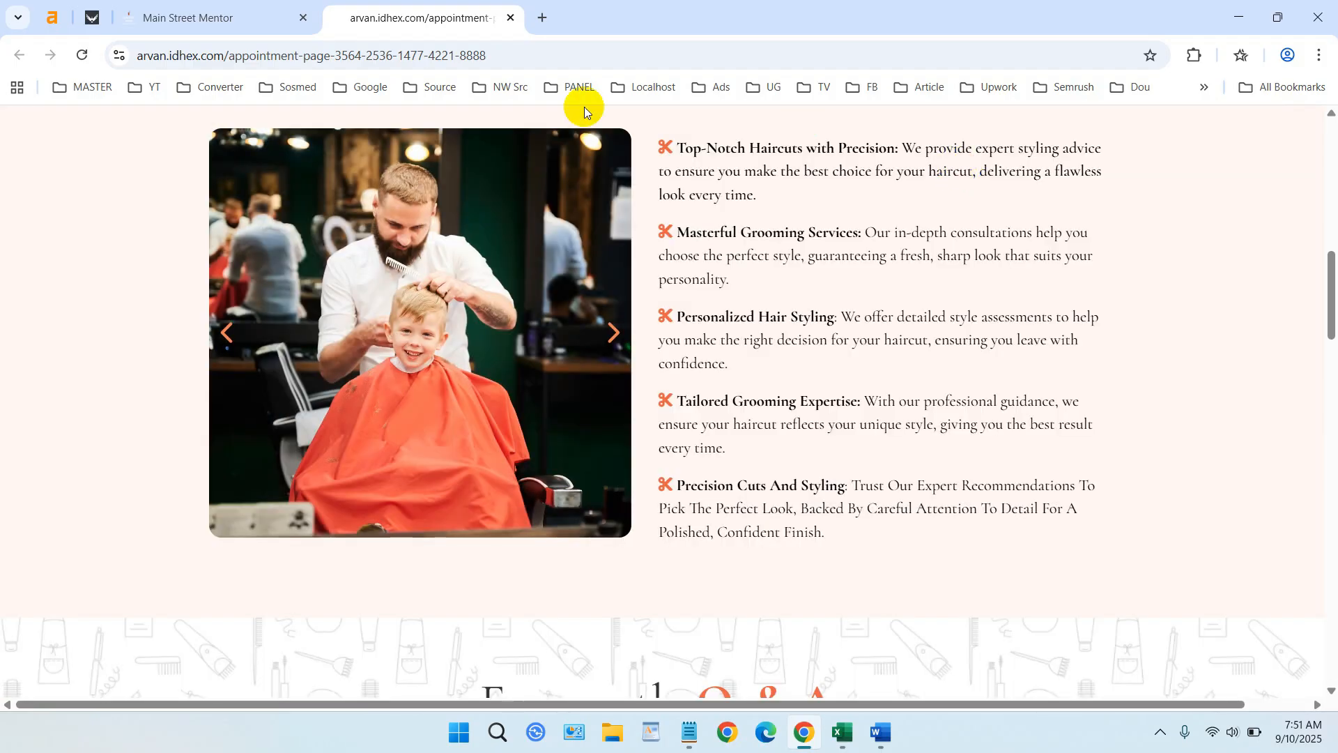
left_click(269, 13)
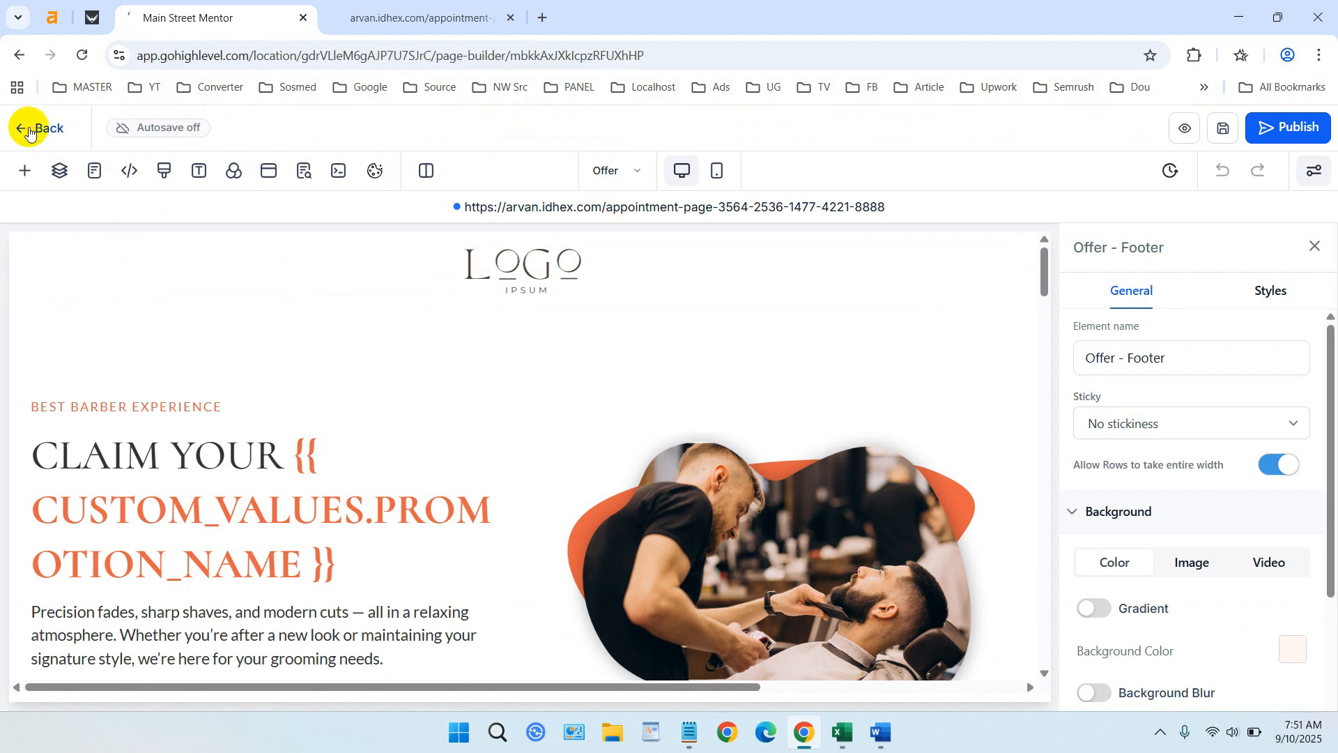
- Exit the builder and view the Offer, Consultation Appointment and Thank you step overviews
left_click(28, 127)
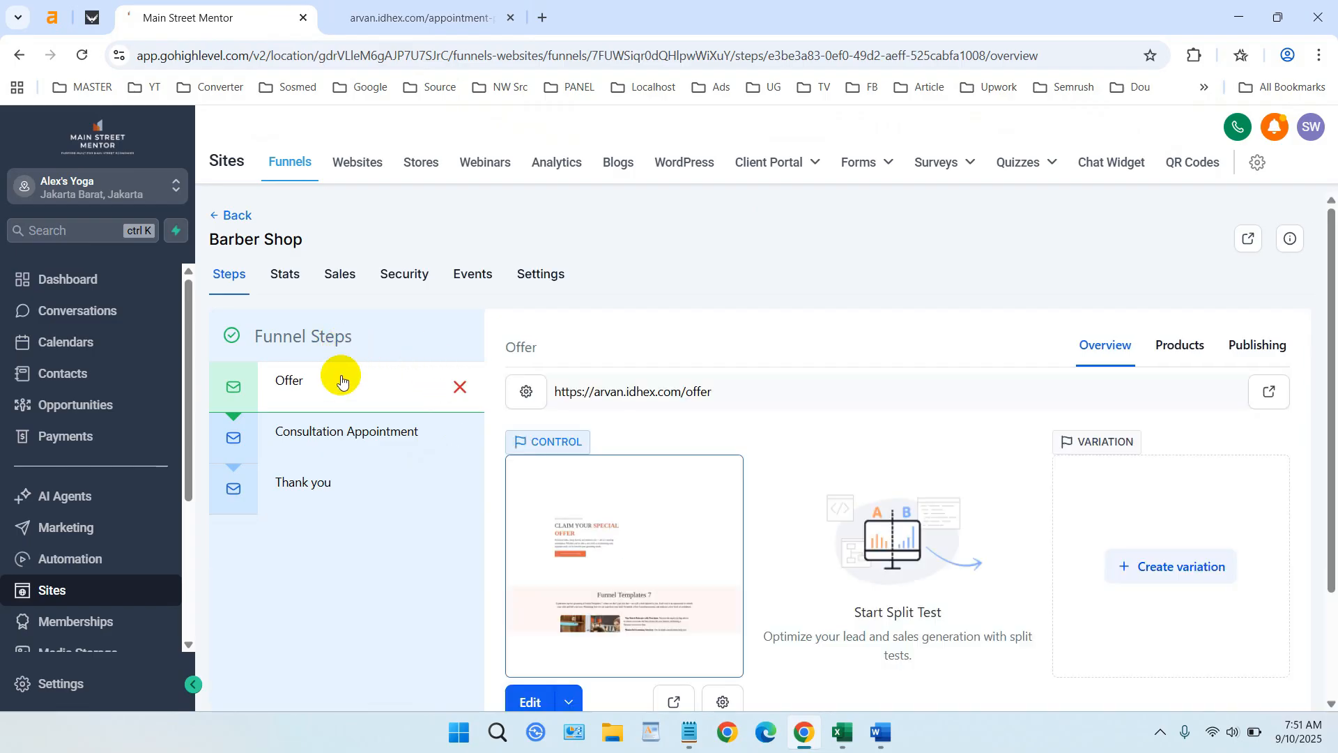
left_click(347, 439)
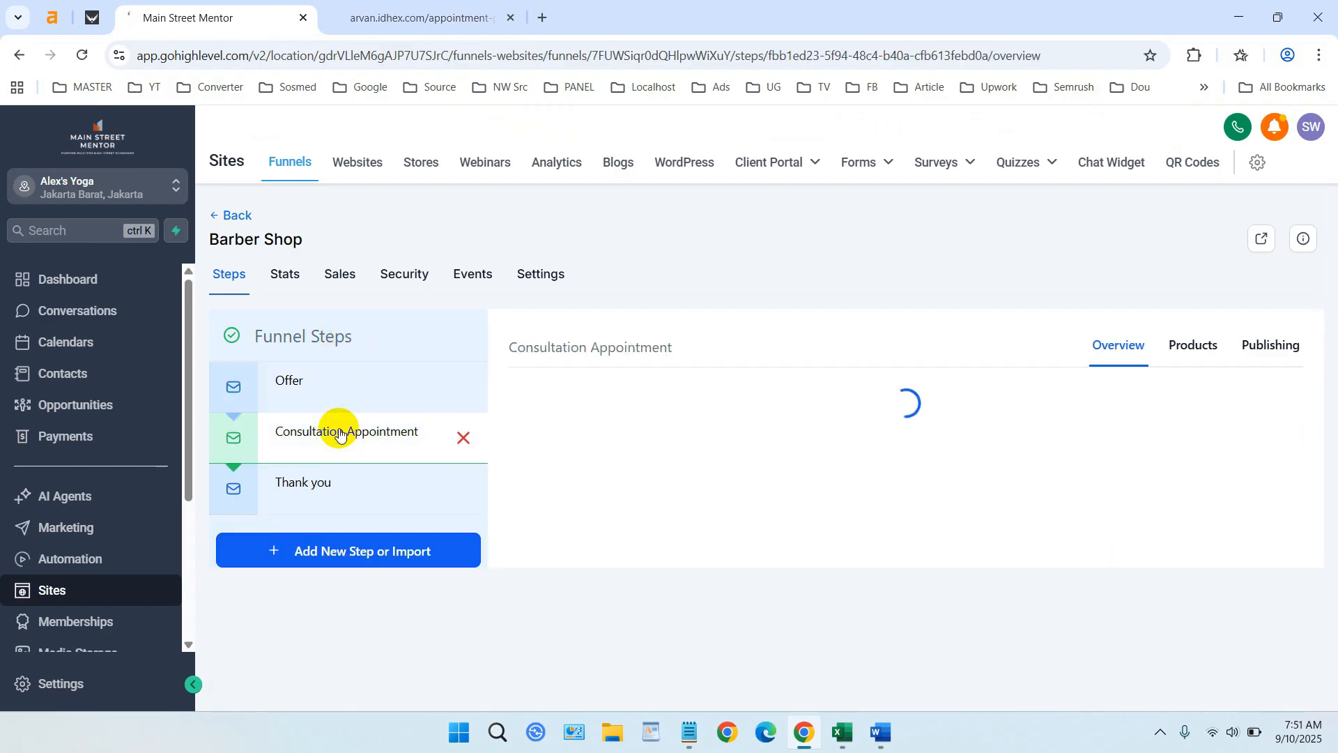
left_click(334, 388)
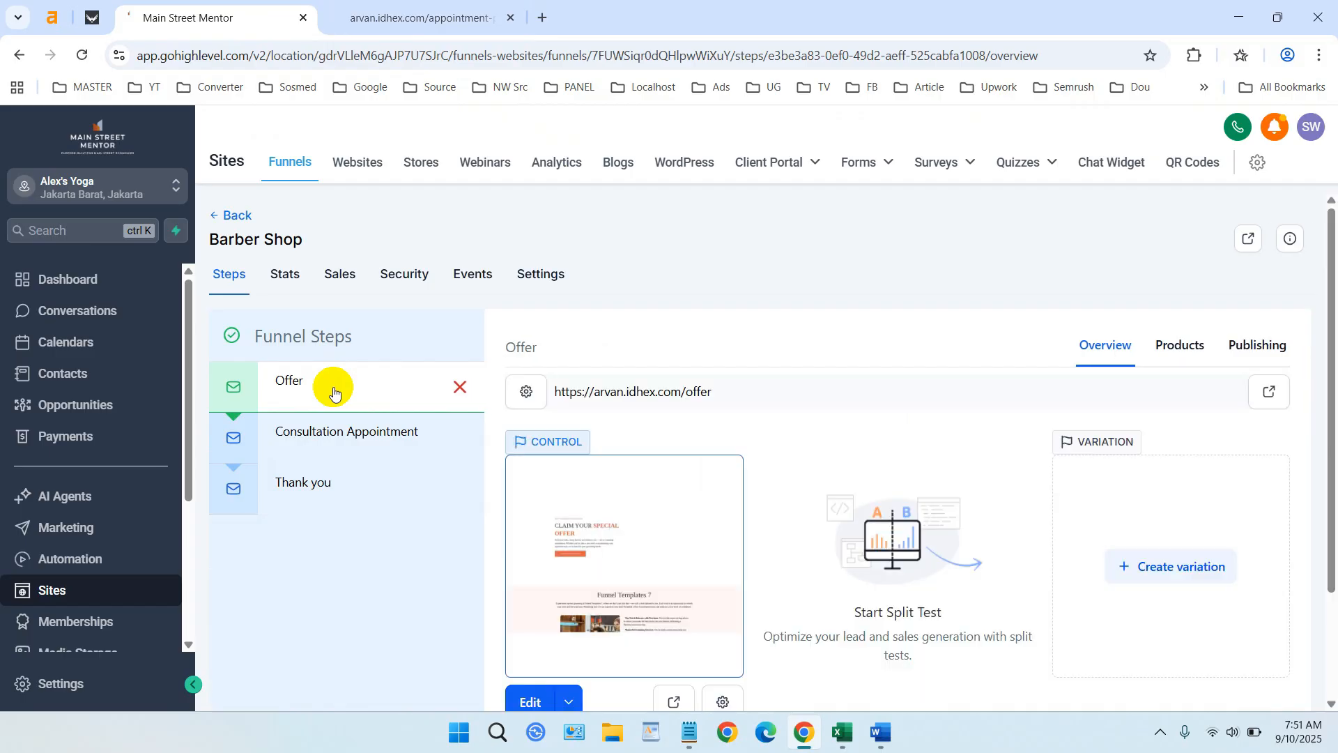
left_click(344, 432)
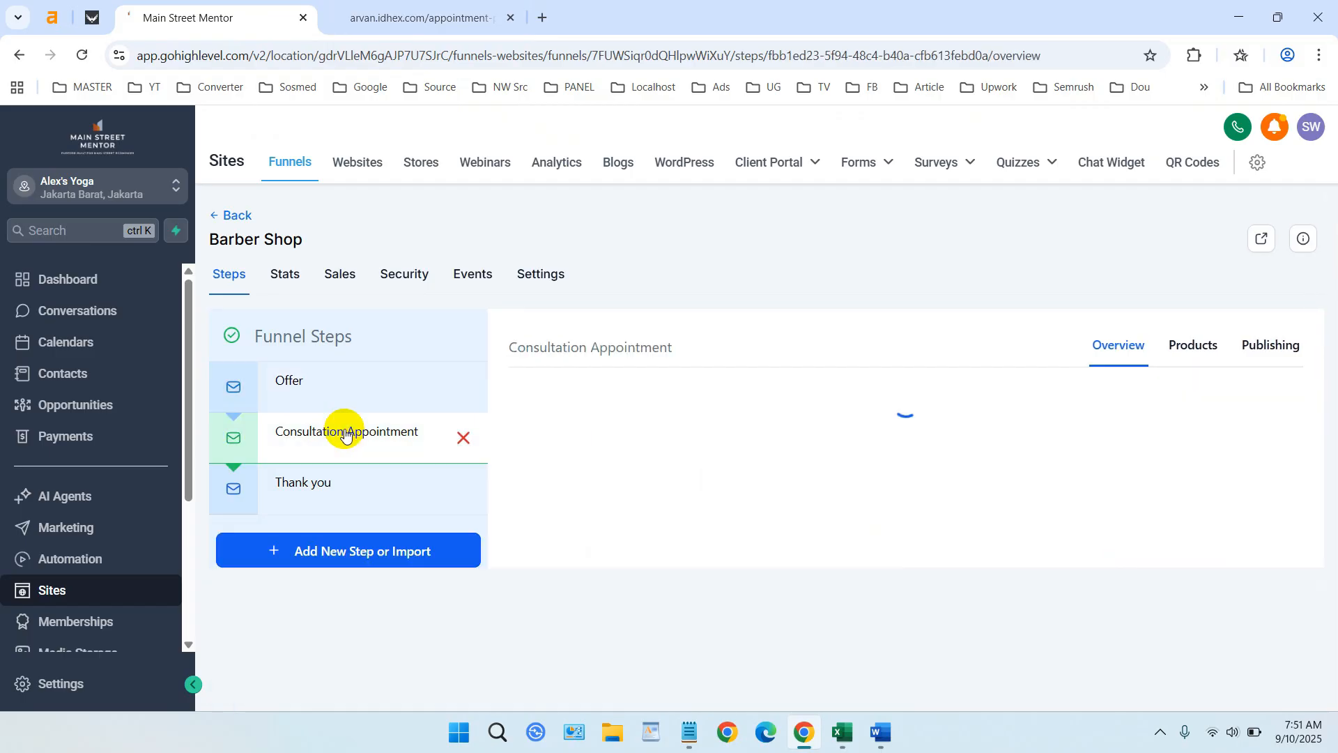
left_click(328, 481)
left_click(312, 382)
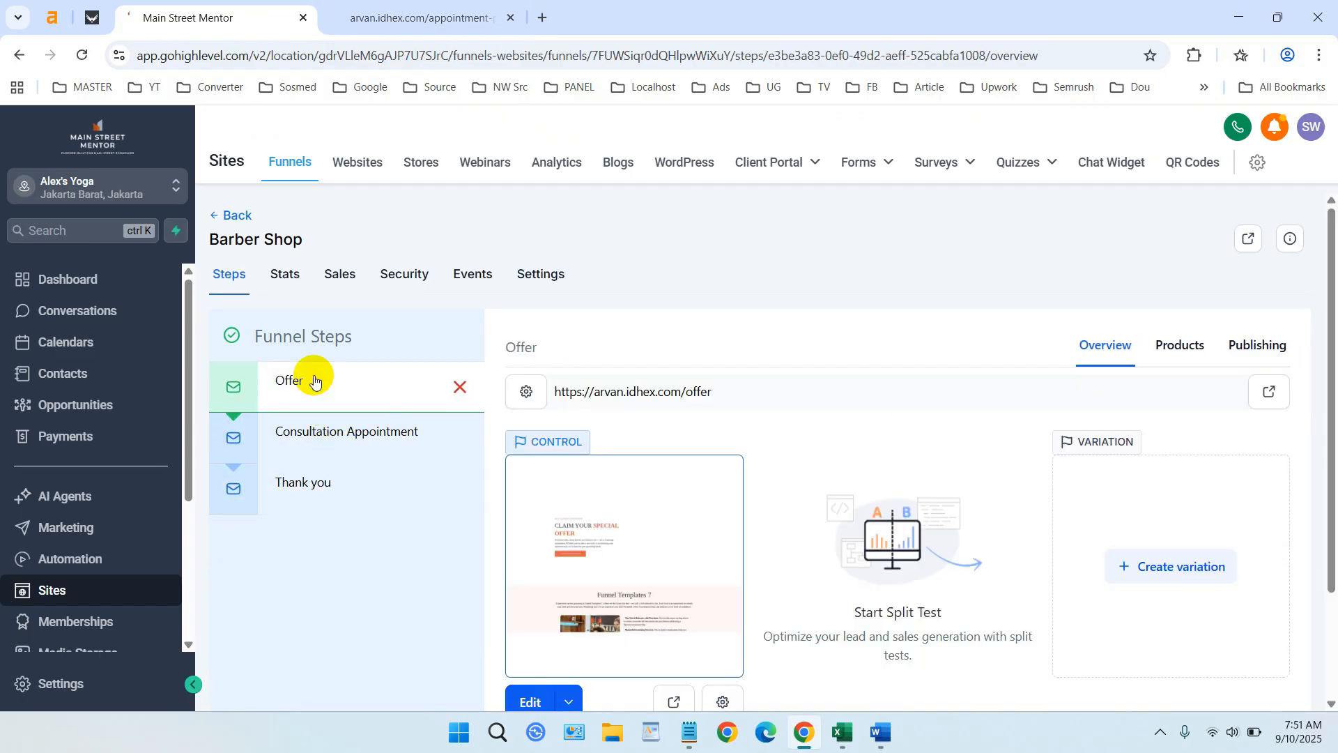
left_click(346, 431)
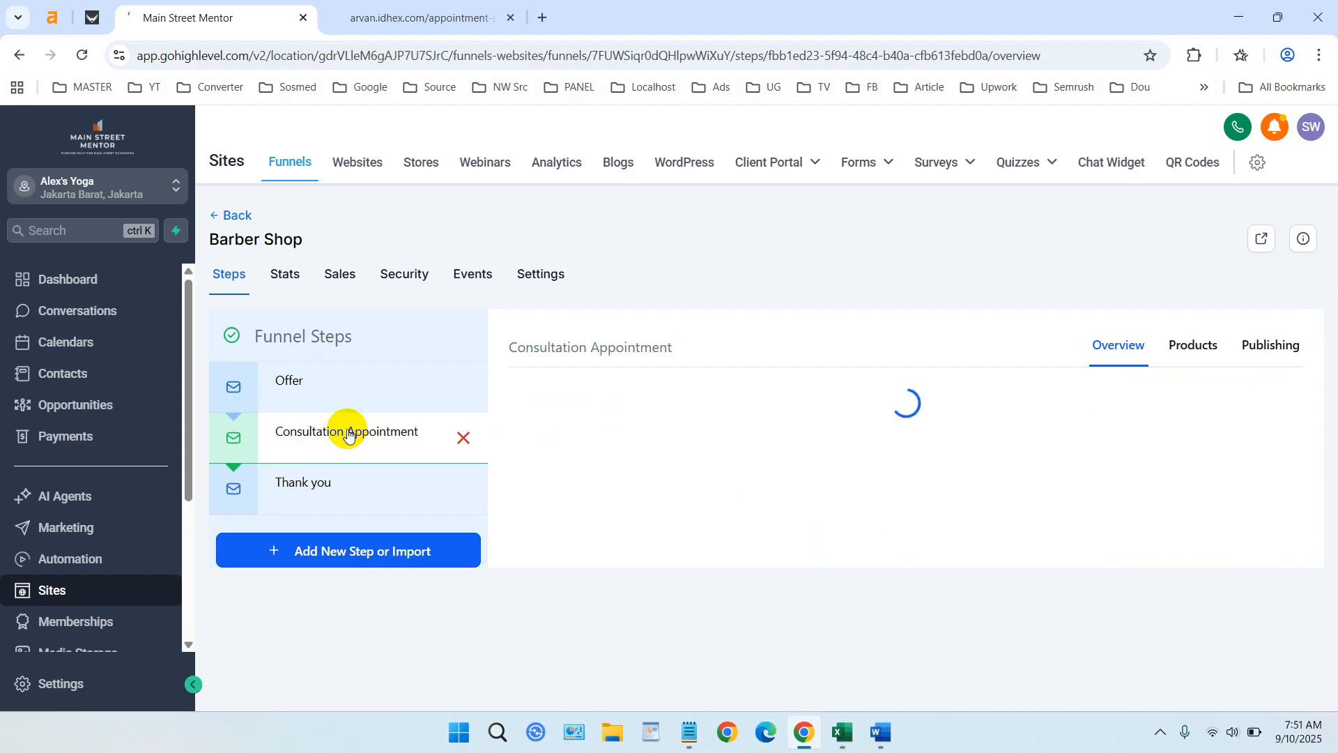
left_click(349, 481)
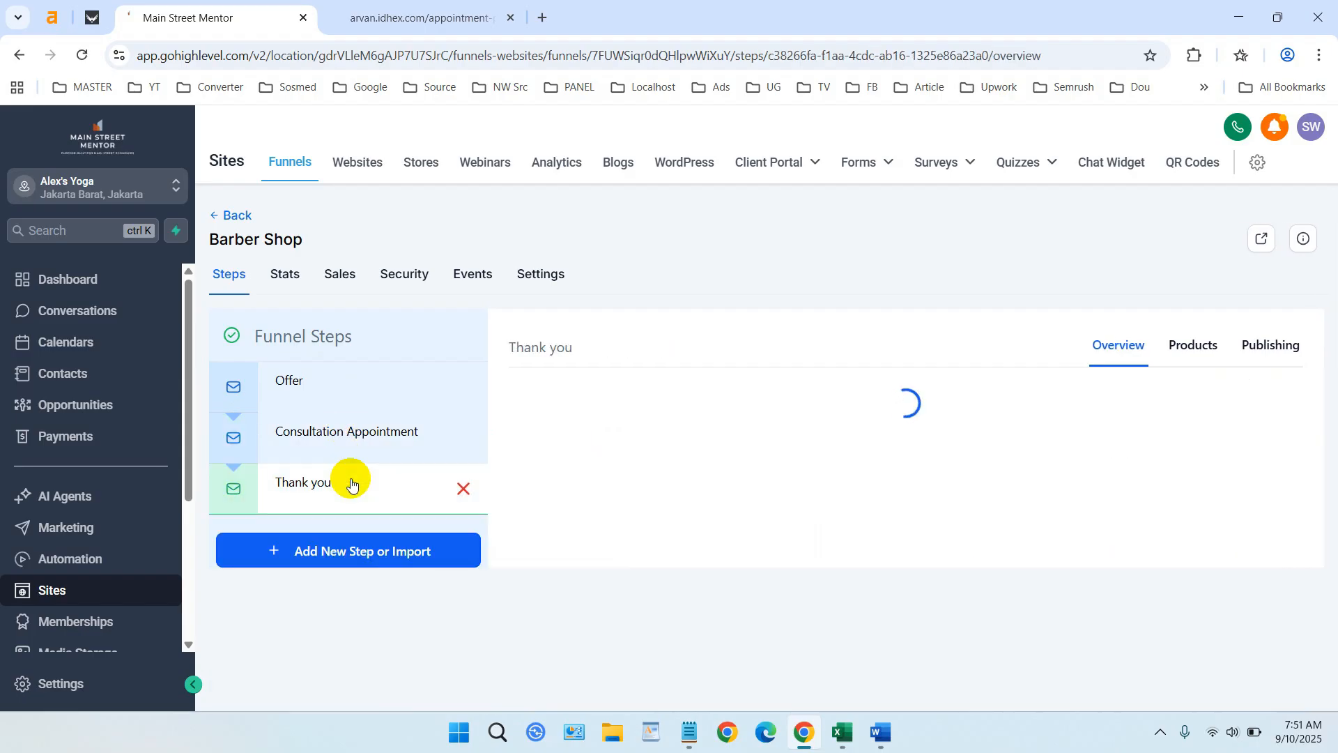
left_click(329, 383)
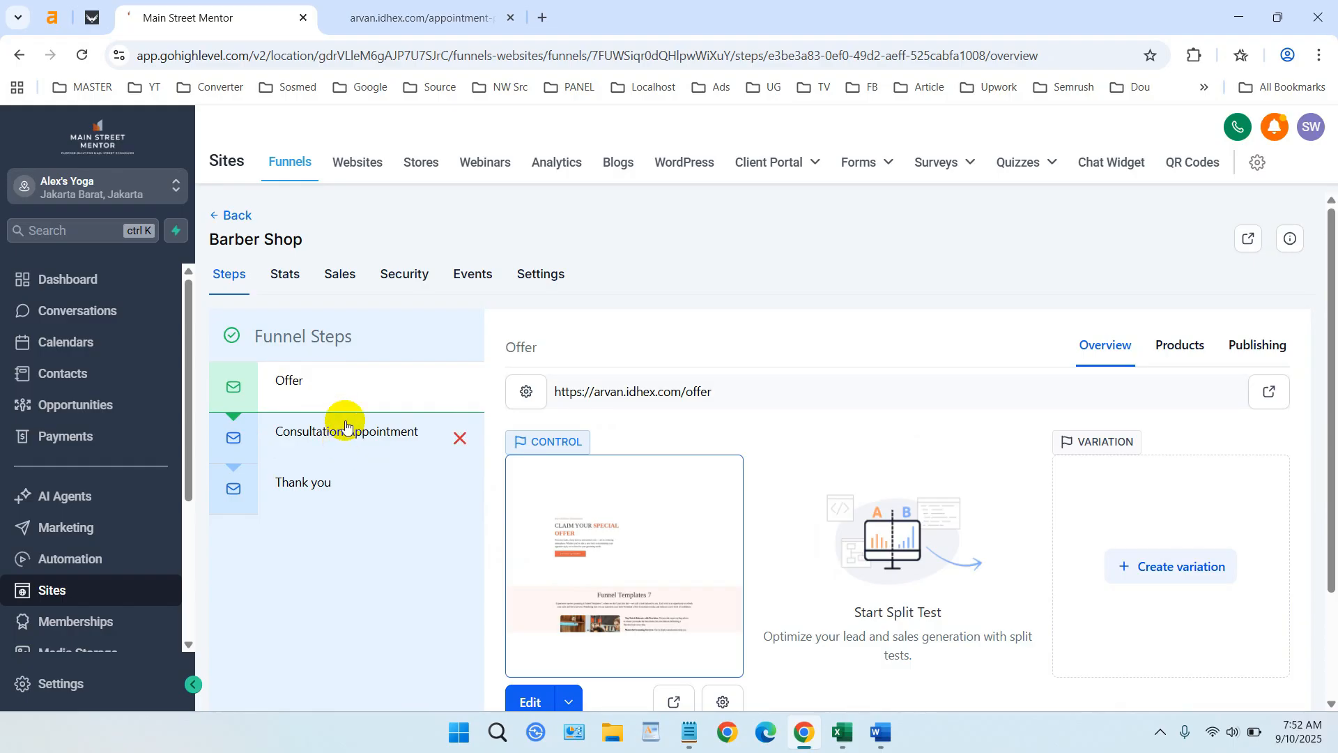
left_click(237, 216)
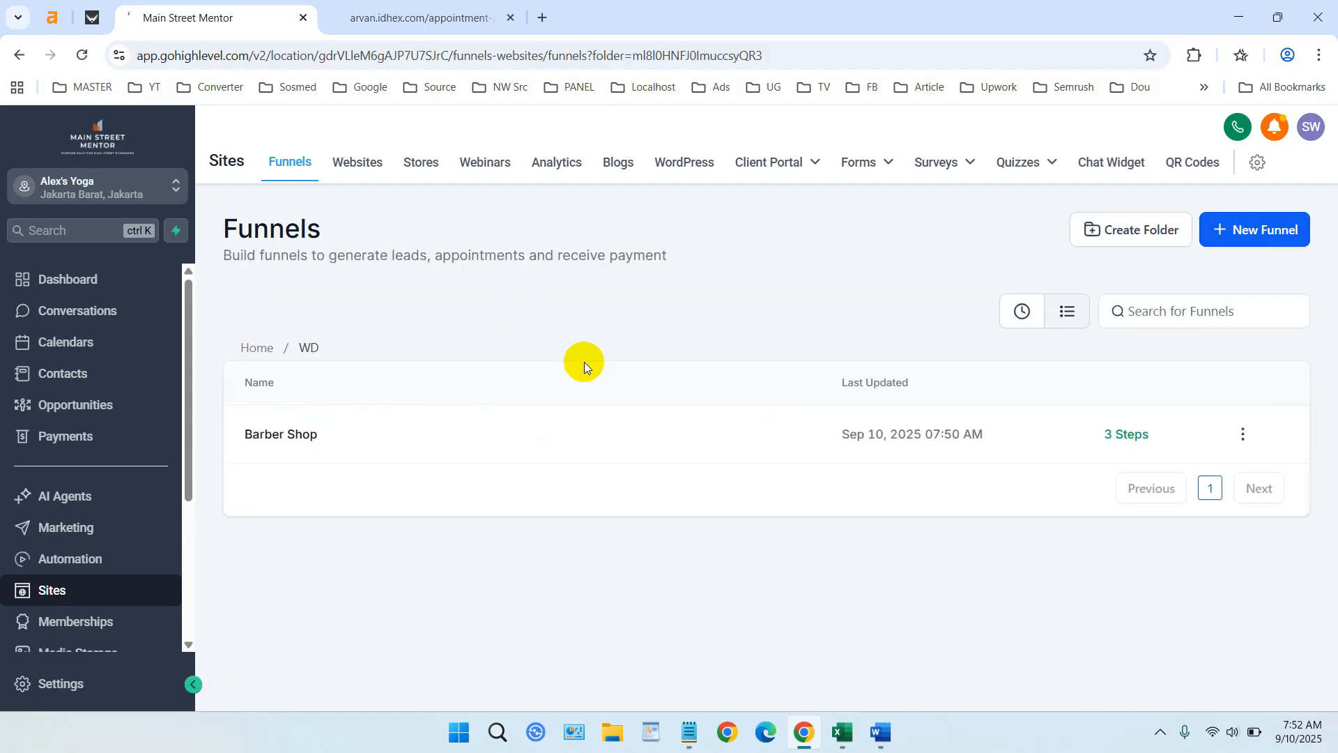
- Delete the Barber Shop funnel from the WD folder
left_click(1242, 436)
left_click(1240, 395)
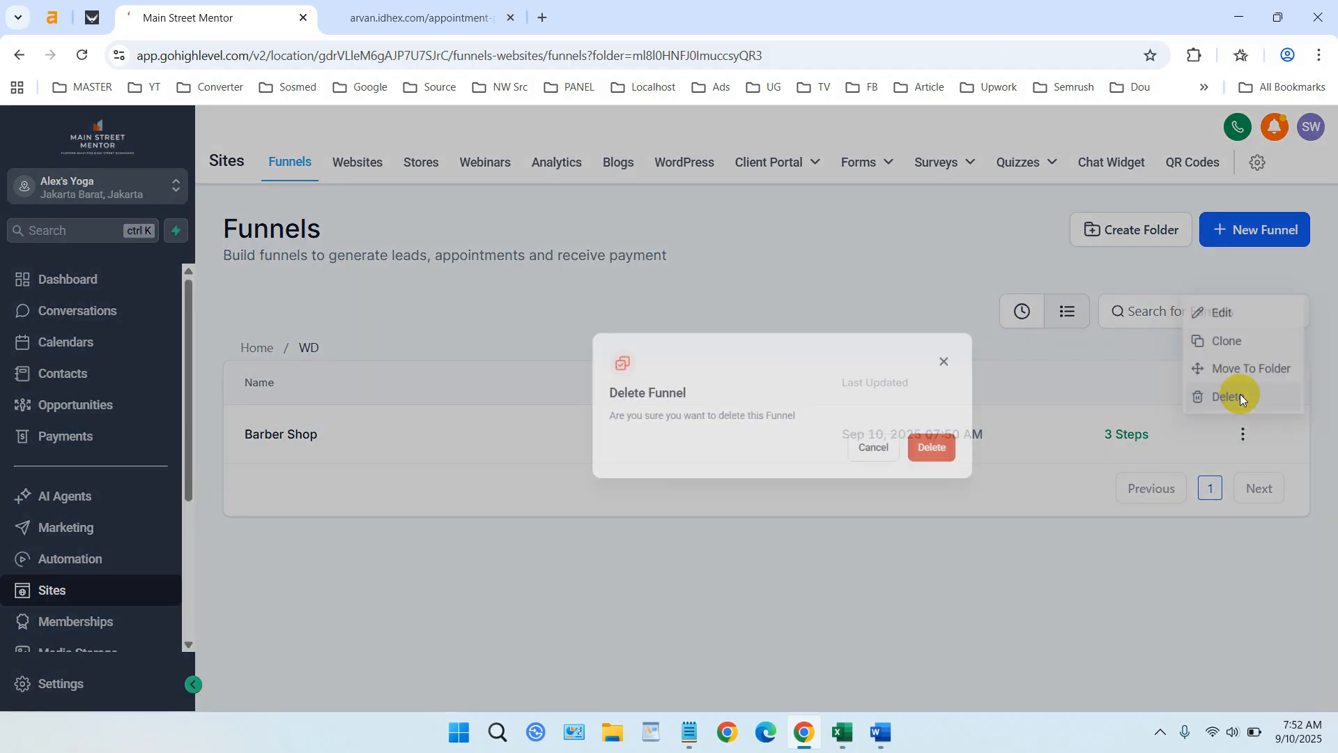
left_click(859, 460)
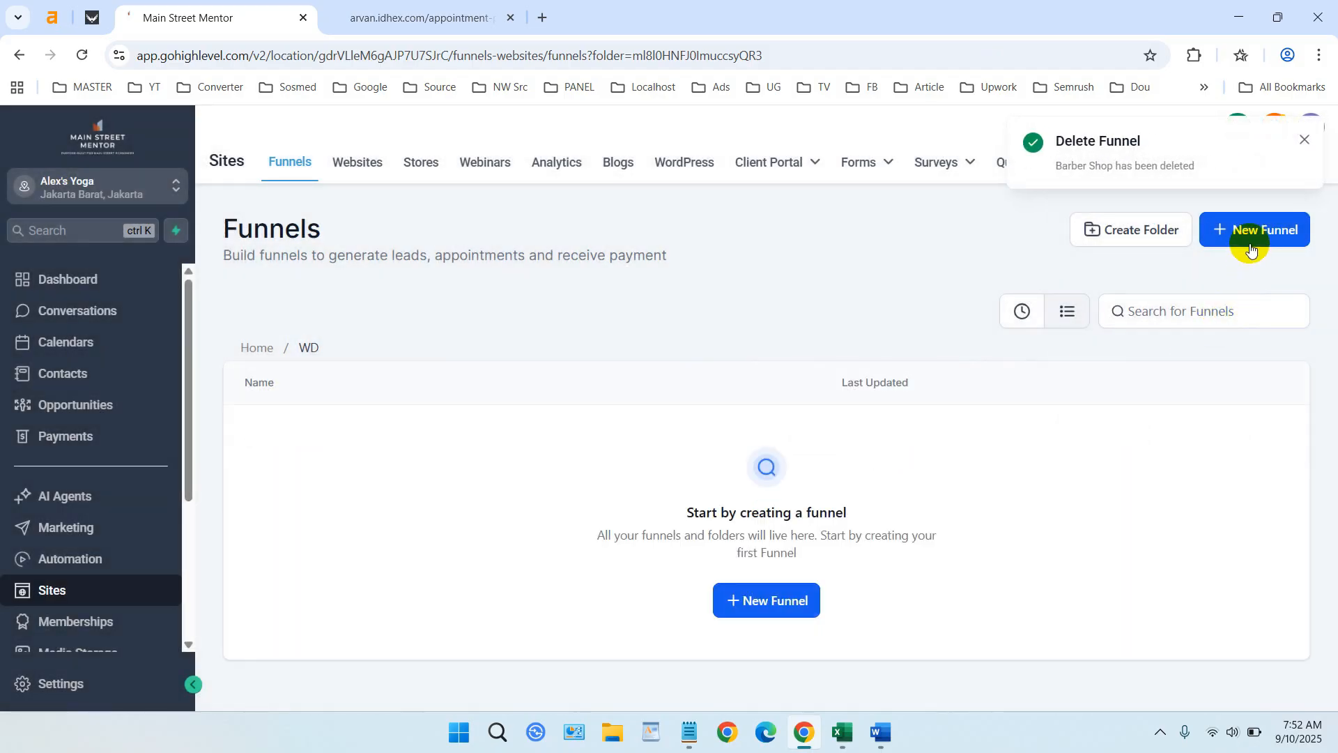
- Create a blank funnel named 'Consultation'
left_click(1251, 237)
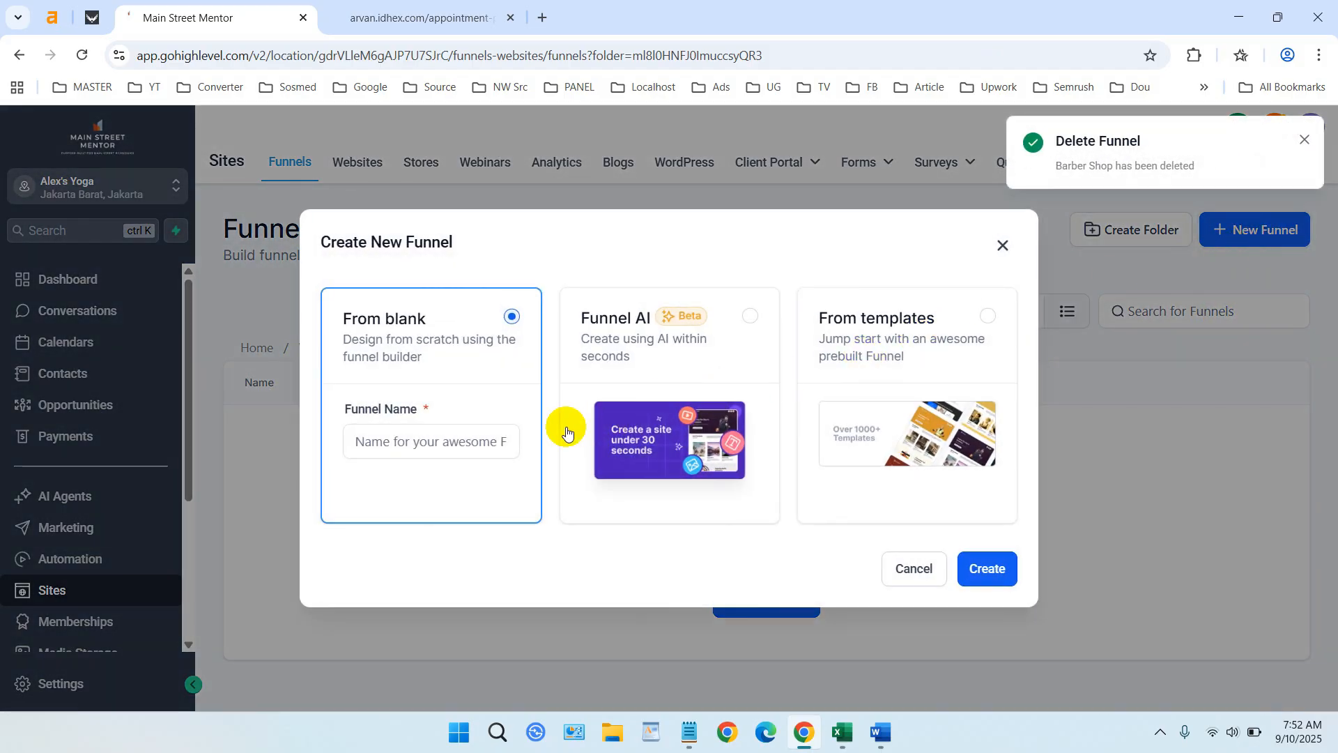
left_click(451, 439)
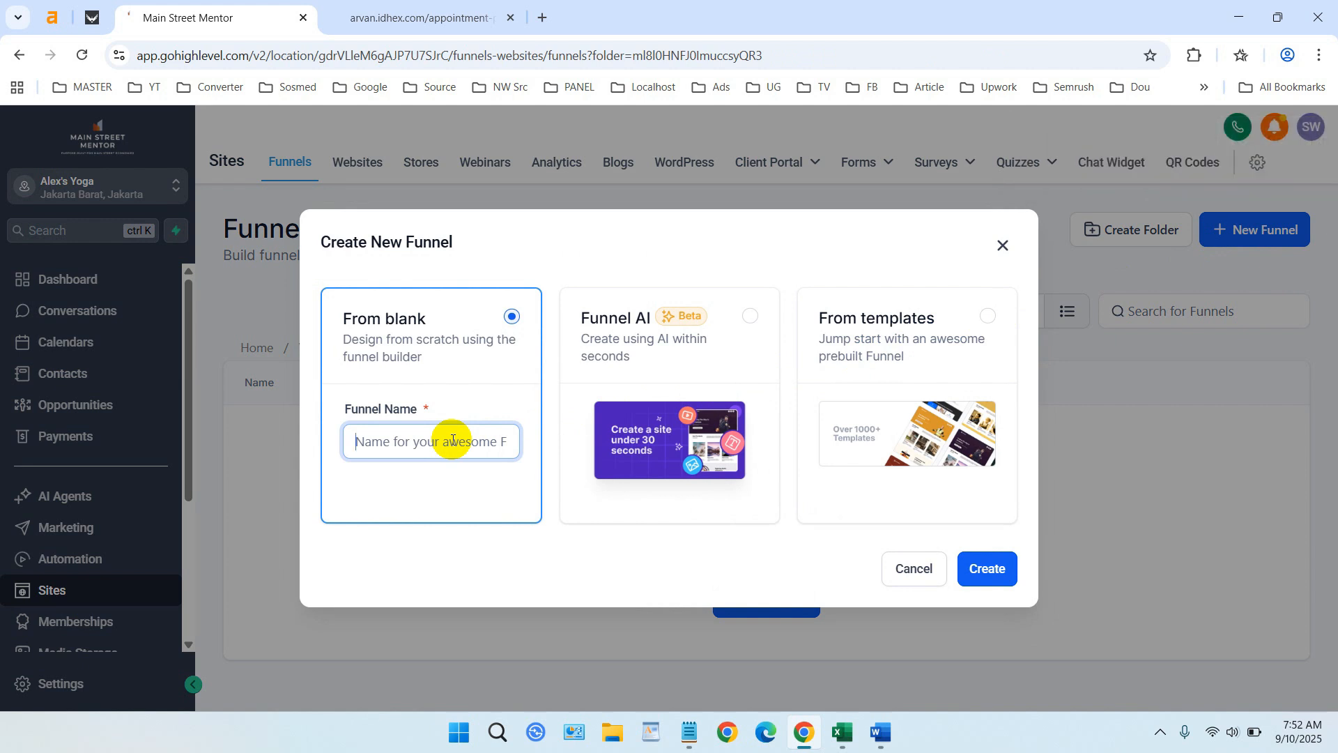
type("Yoga")
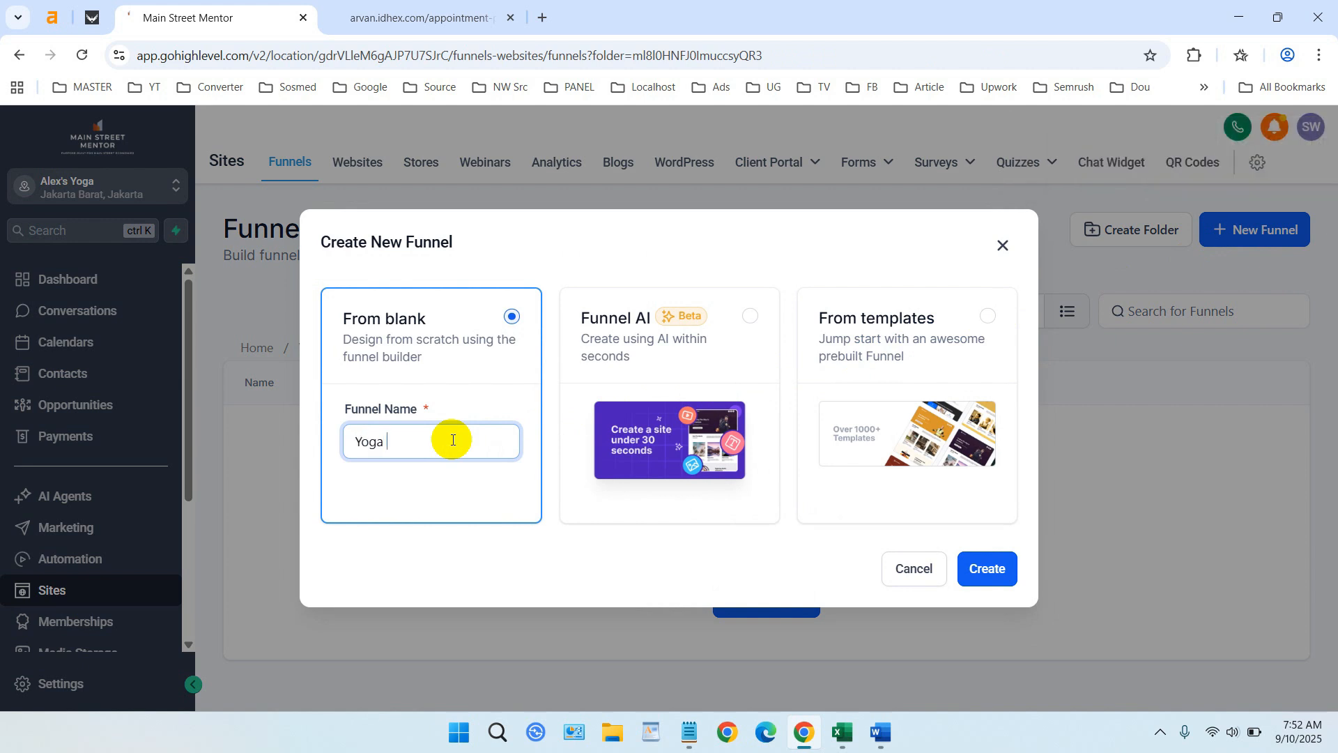
key("BackSpace")
key("BackSpace")
key("BackSpace")
key("BackSpace")
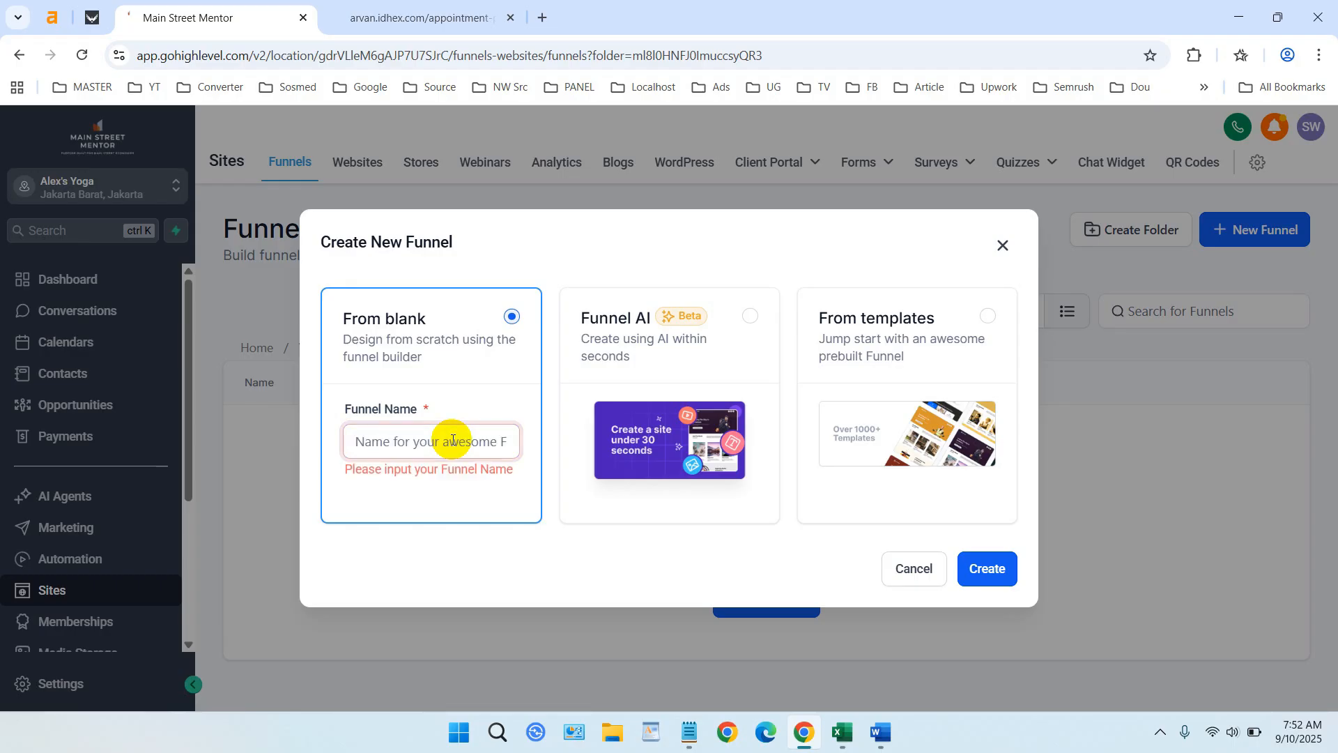
type("Con")
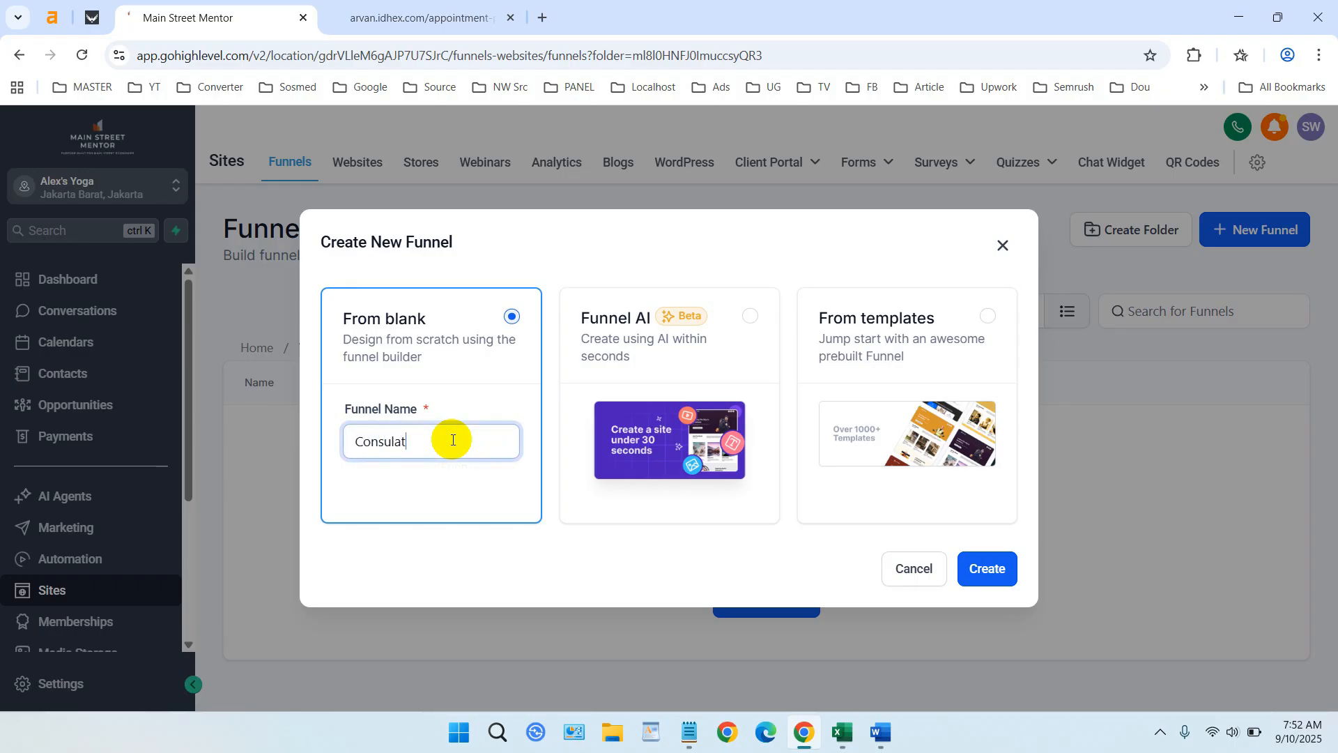
type("sulat")
key("BackSpace")
type("tation")
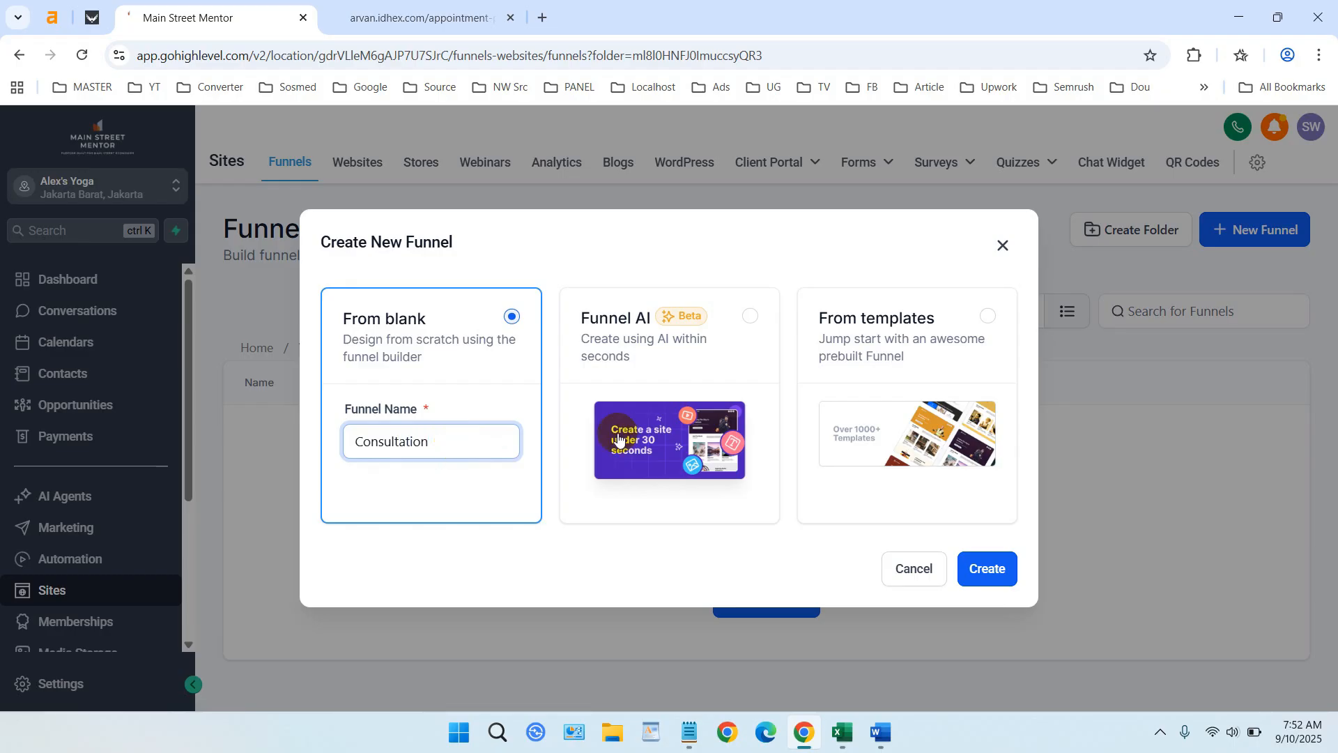
left_click(986, 566)
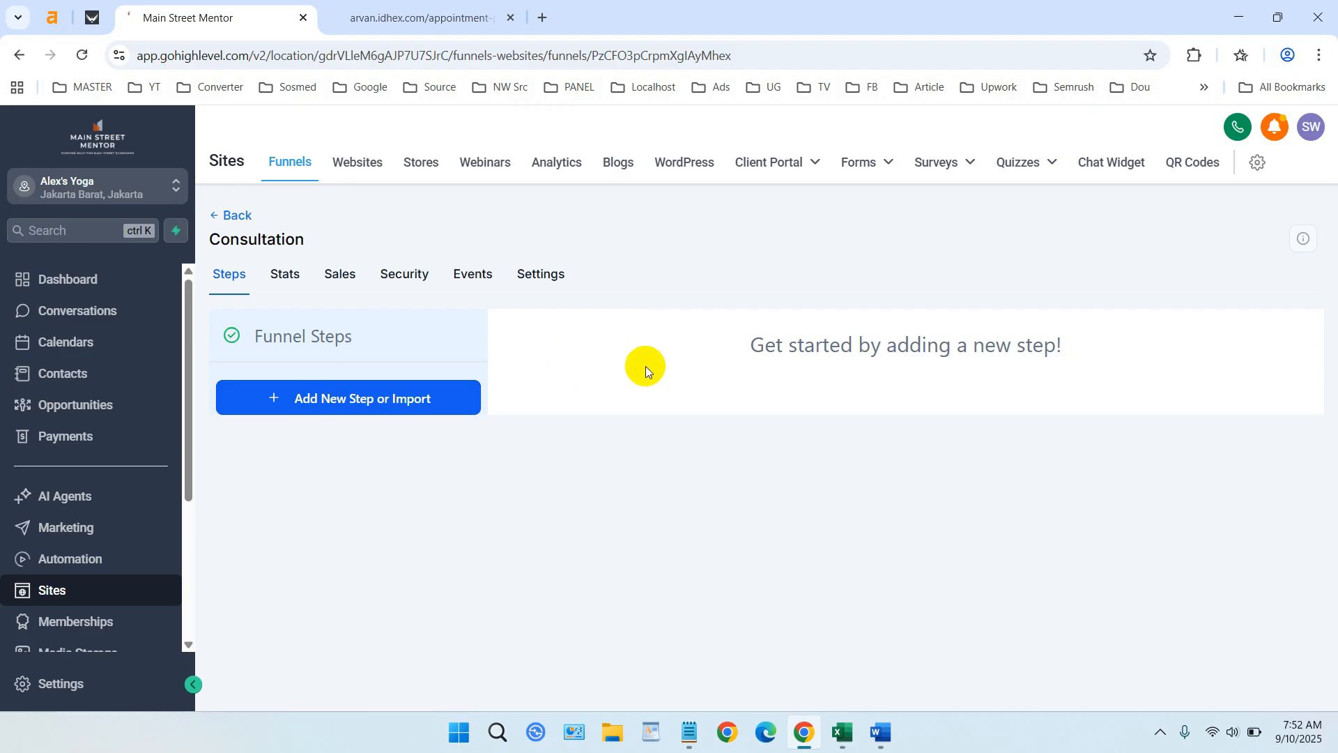
- Add a funnel step named 'Home of Consultation' and view its page options
left_click(324, 403)
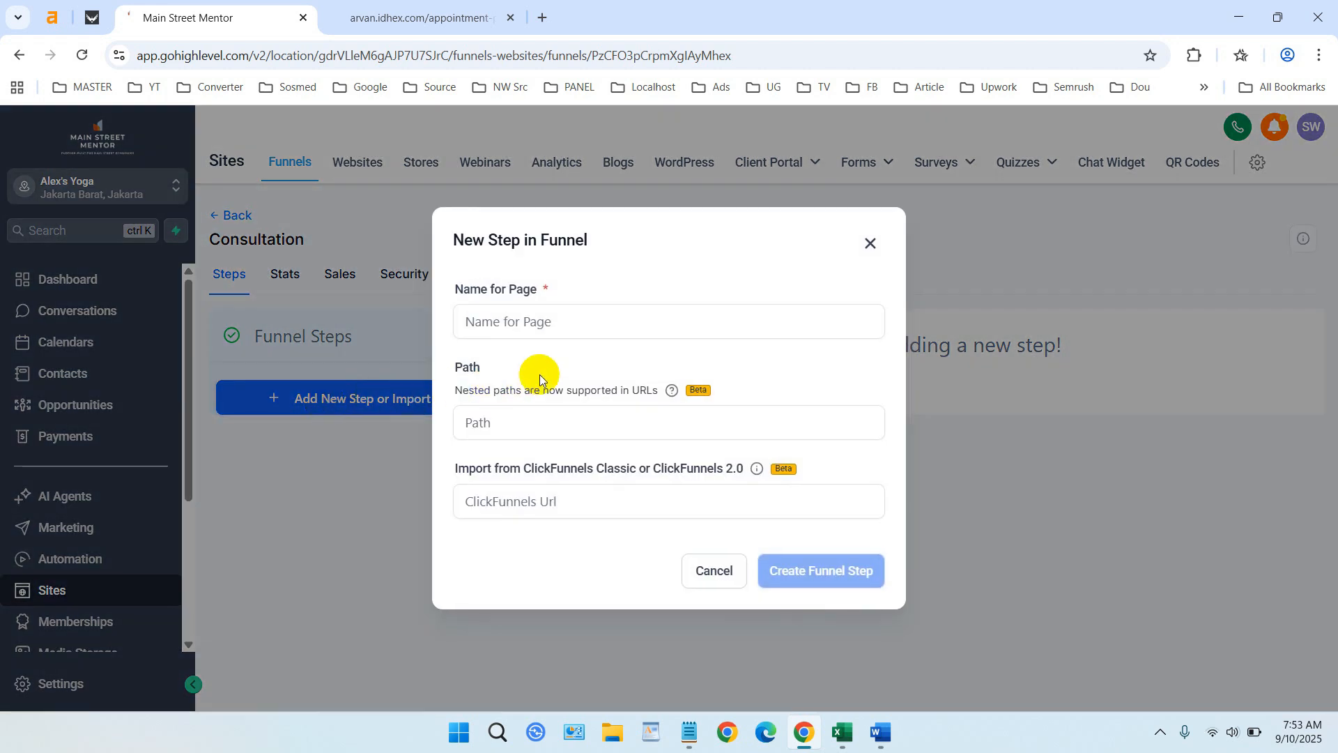
left_click(562, 323)
type("H")
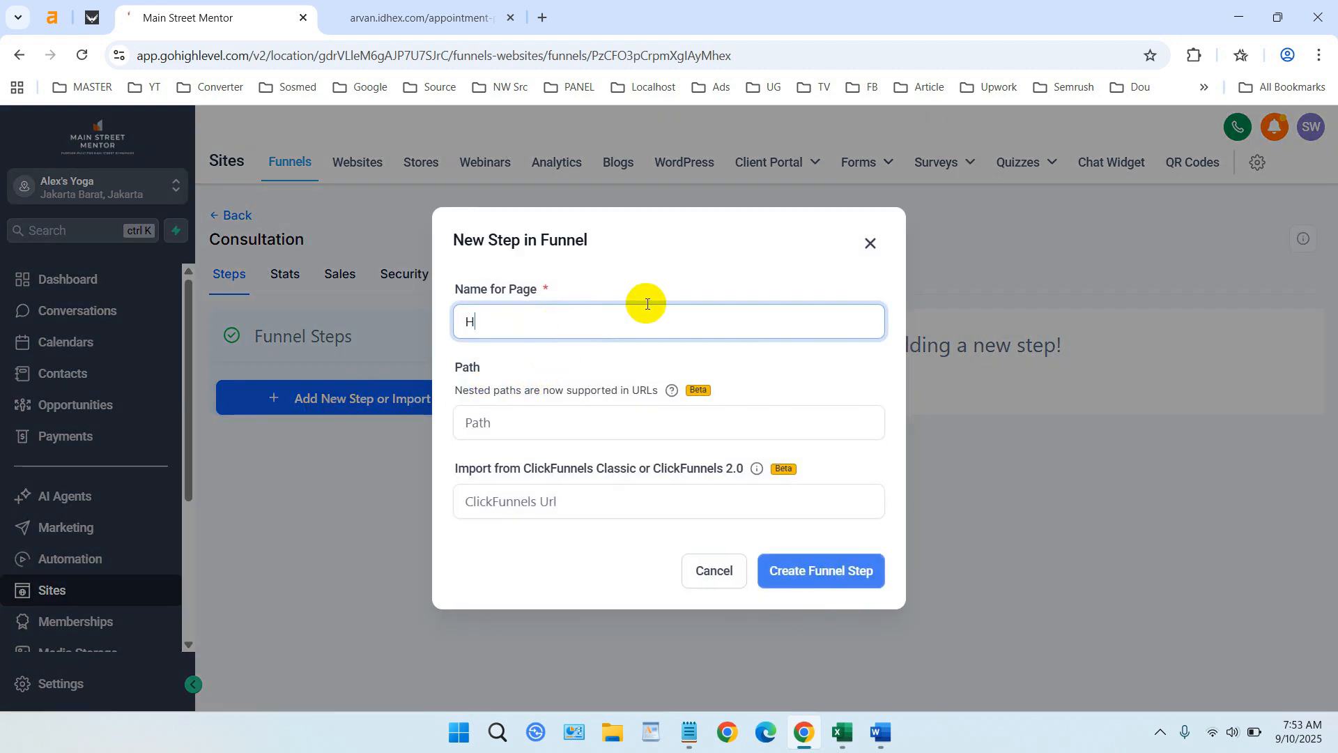
type("ome of Co")
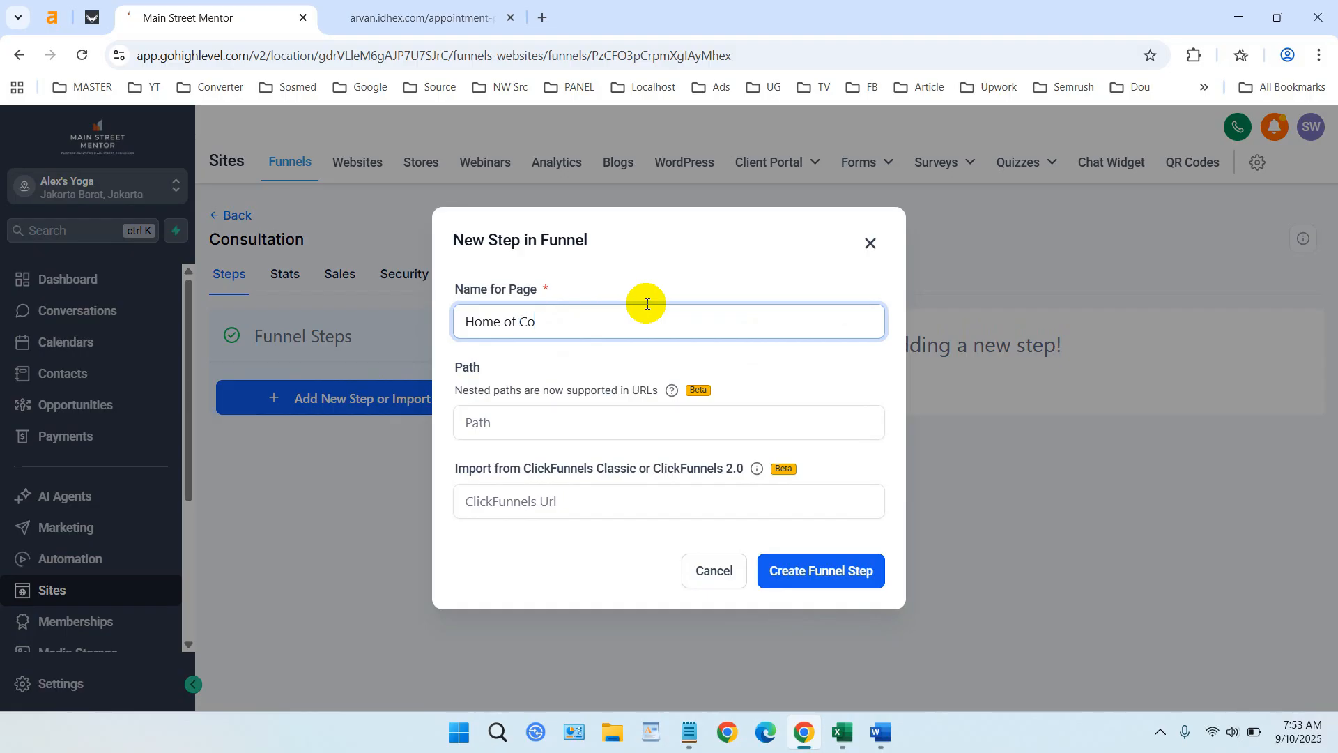
type("nsultation")
left_click(801, 570)
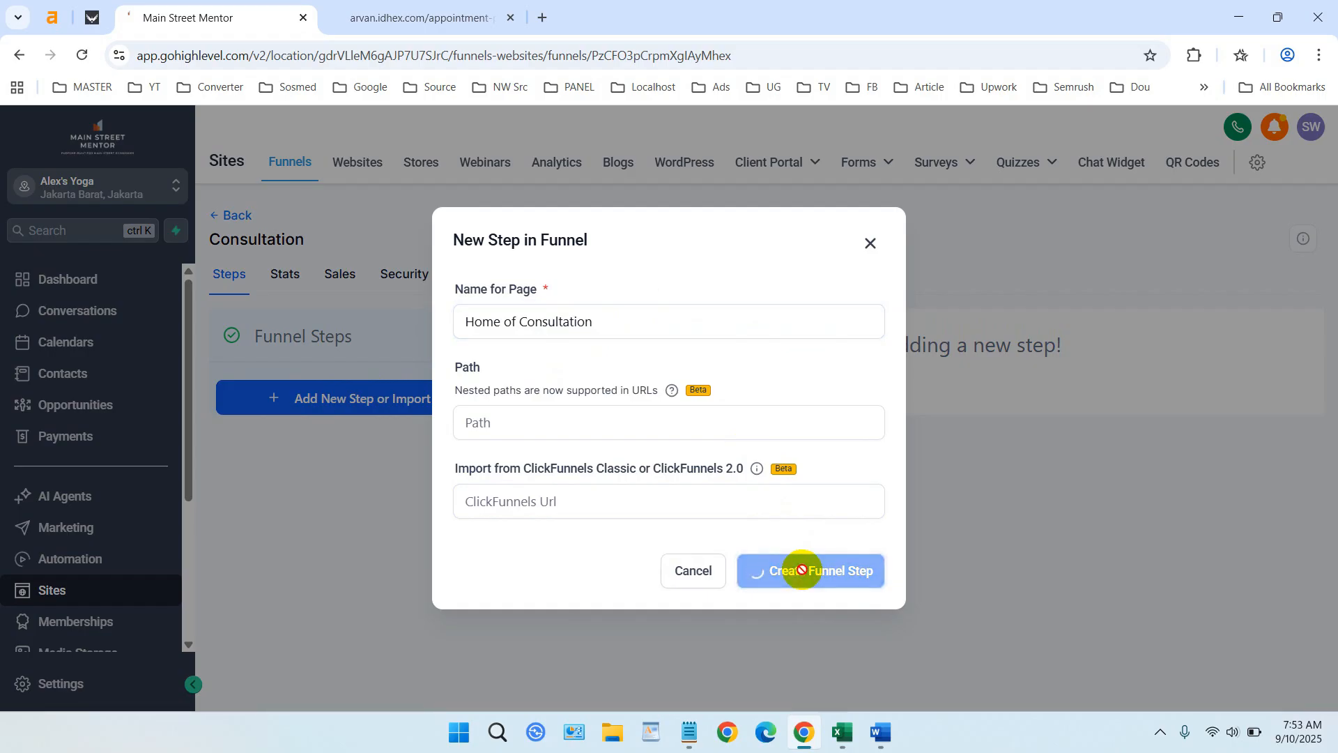
left_click(714, 410)
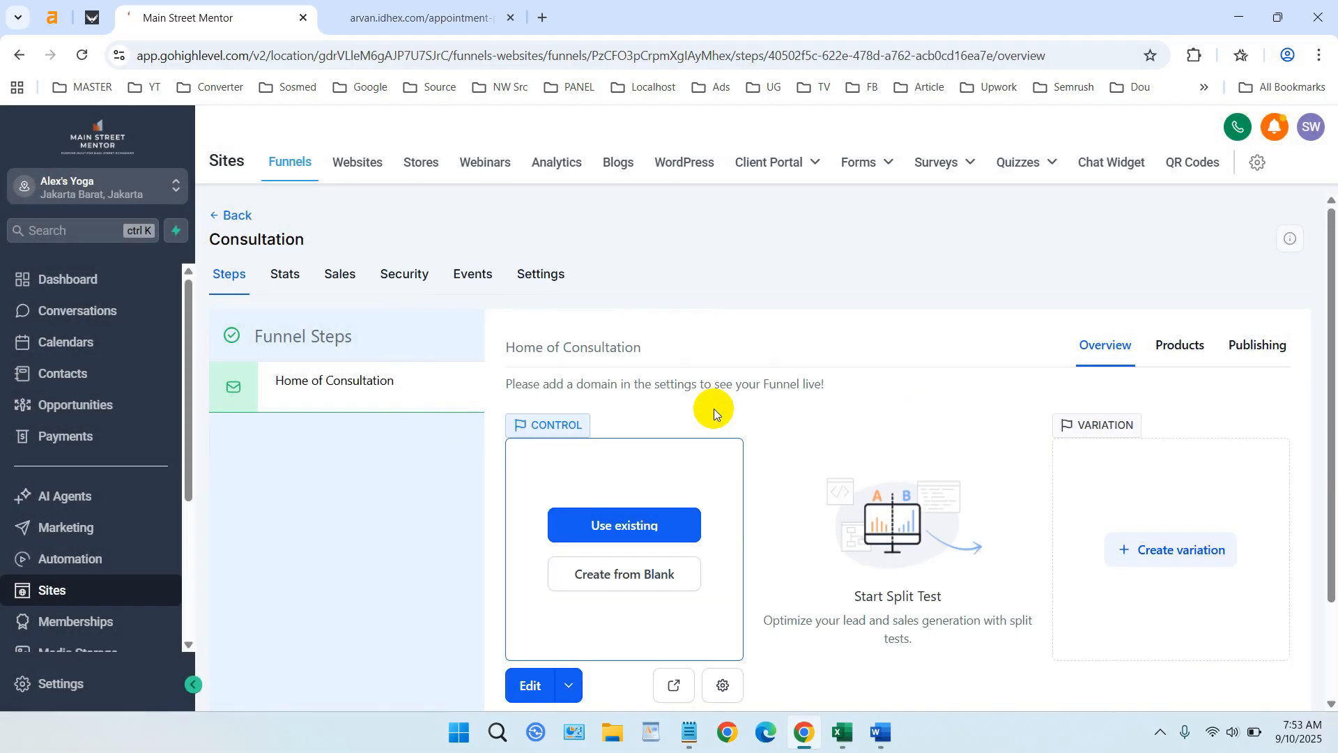
scroll(746, 373, "down", 1)
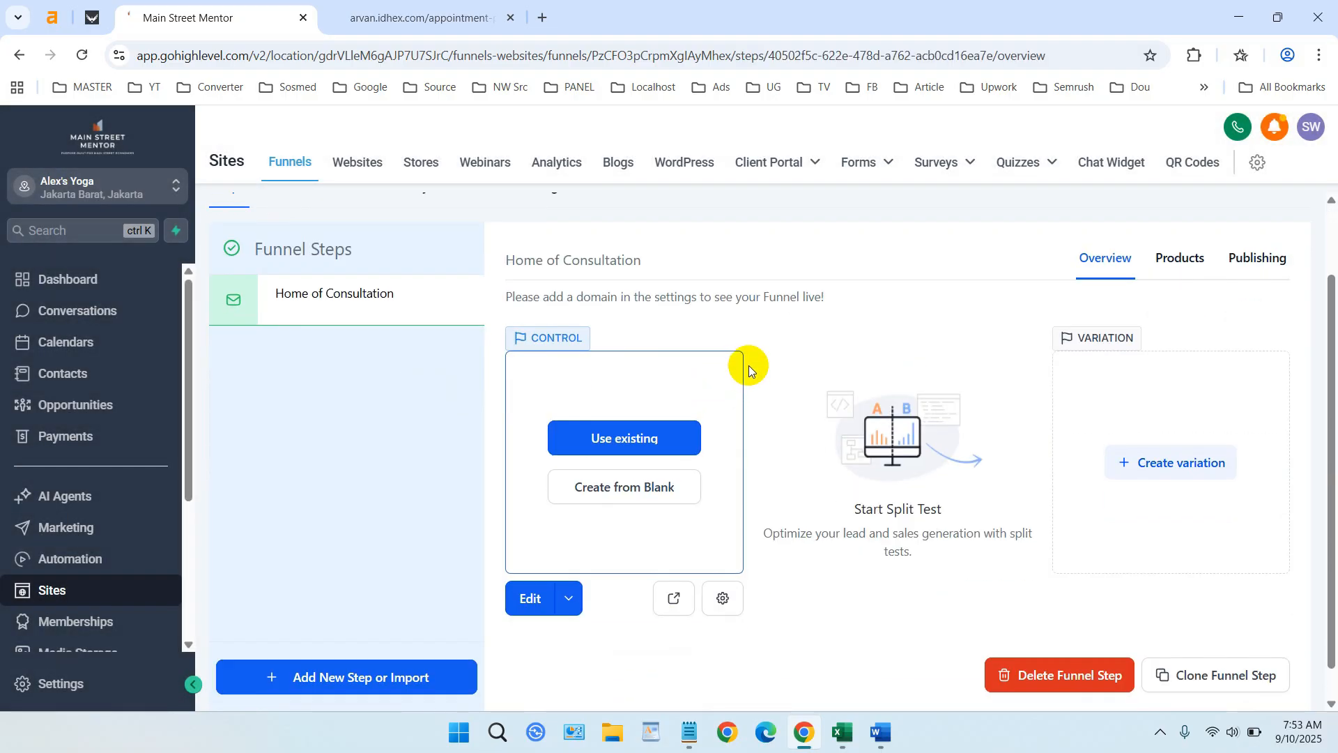
- Start the step's page from blank and place a one-column row on it
left_click(652, 497)
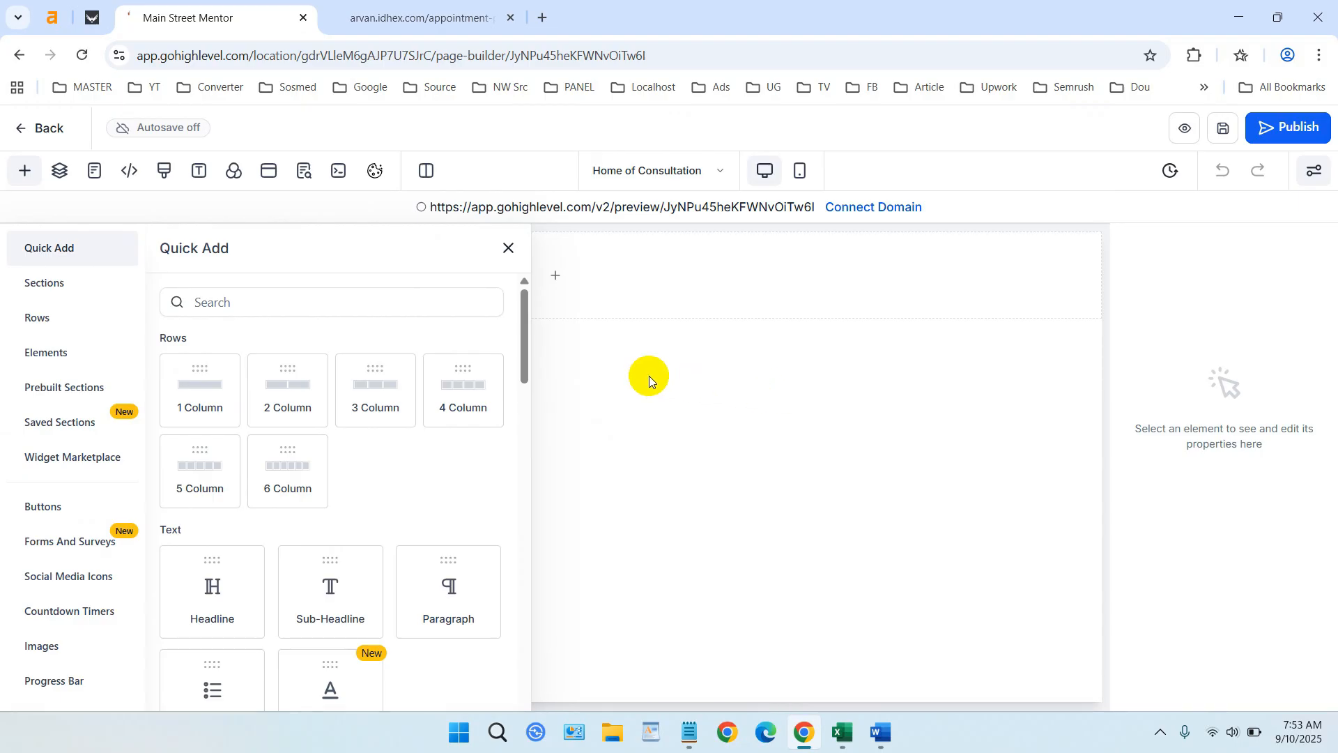
left_click(508, 247)
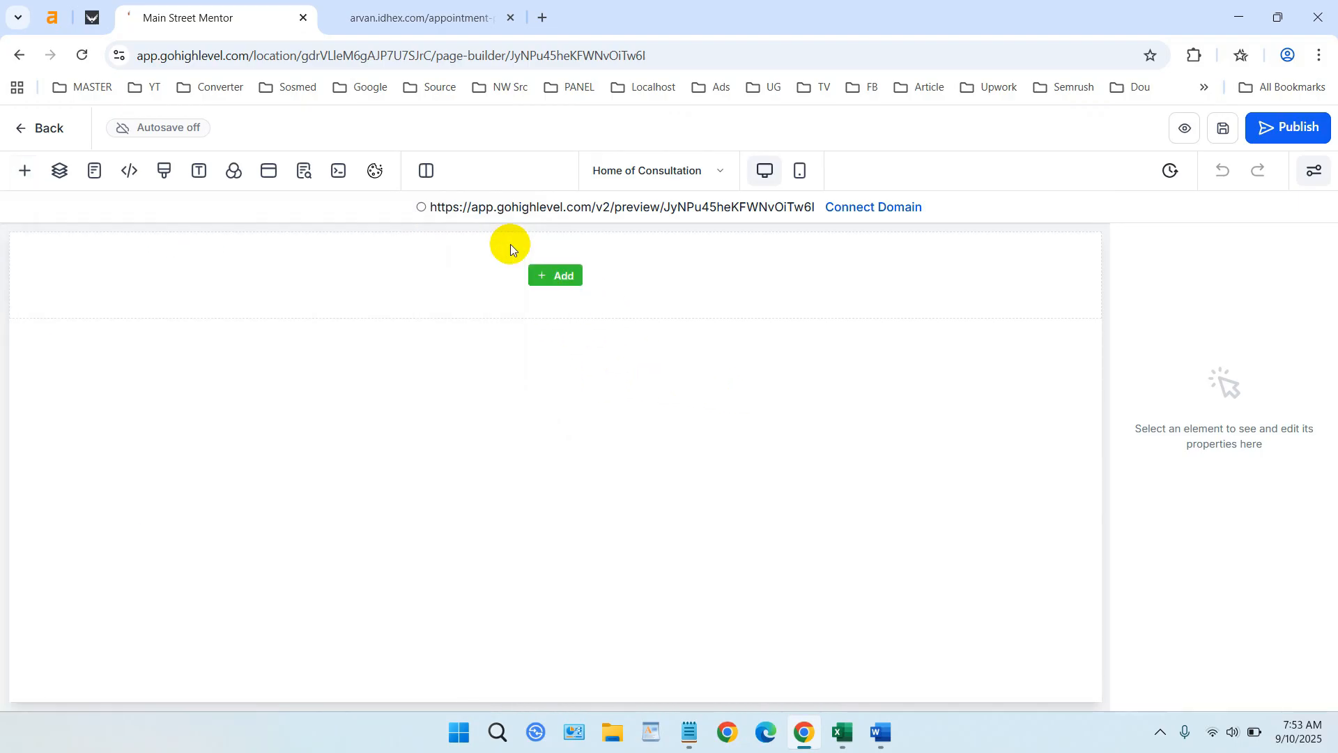
left_click(541, 277)
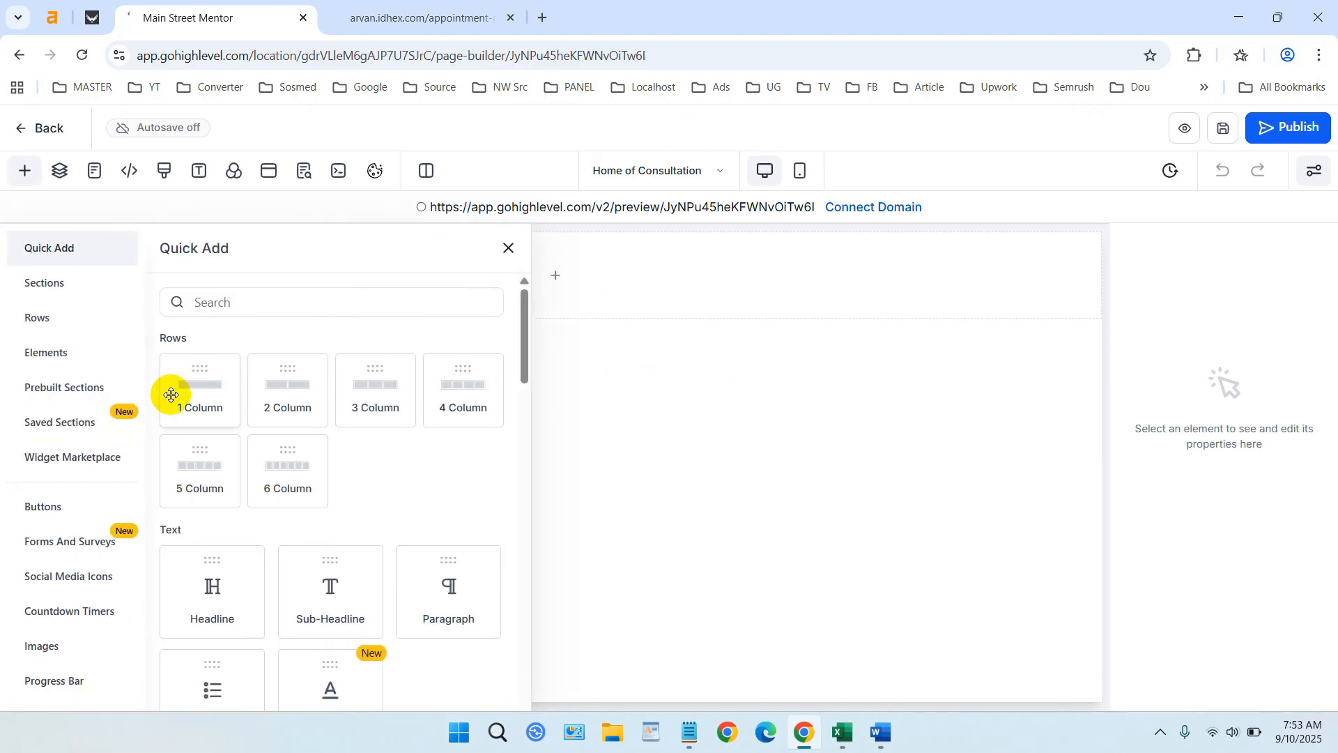
left_click_drag(170, 387, 613, 306)
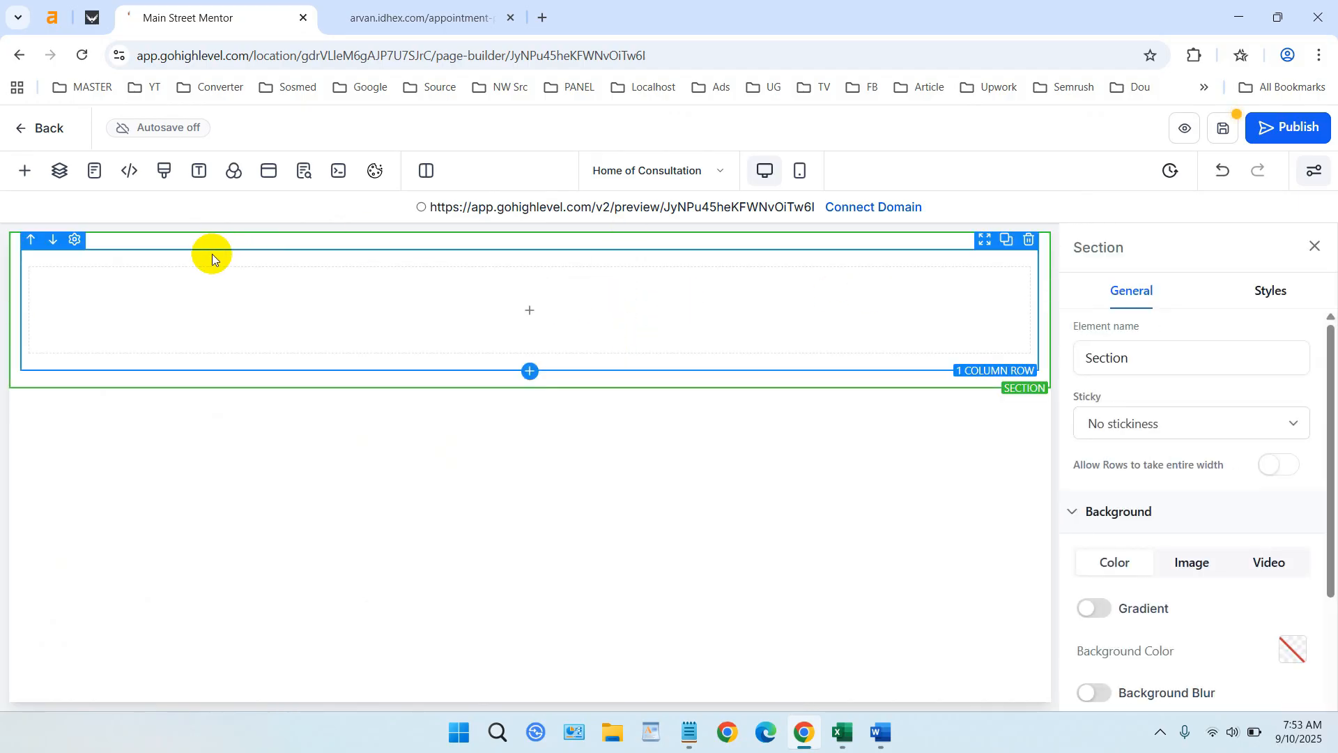
- Give the new row a blue gradient background
left_click(74, 239)
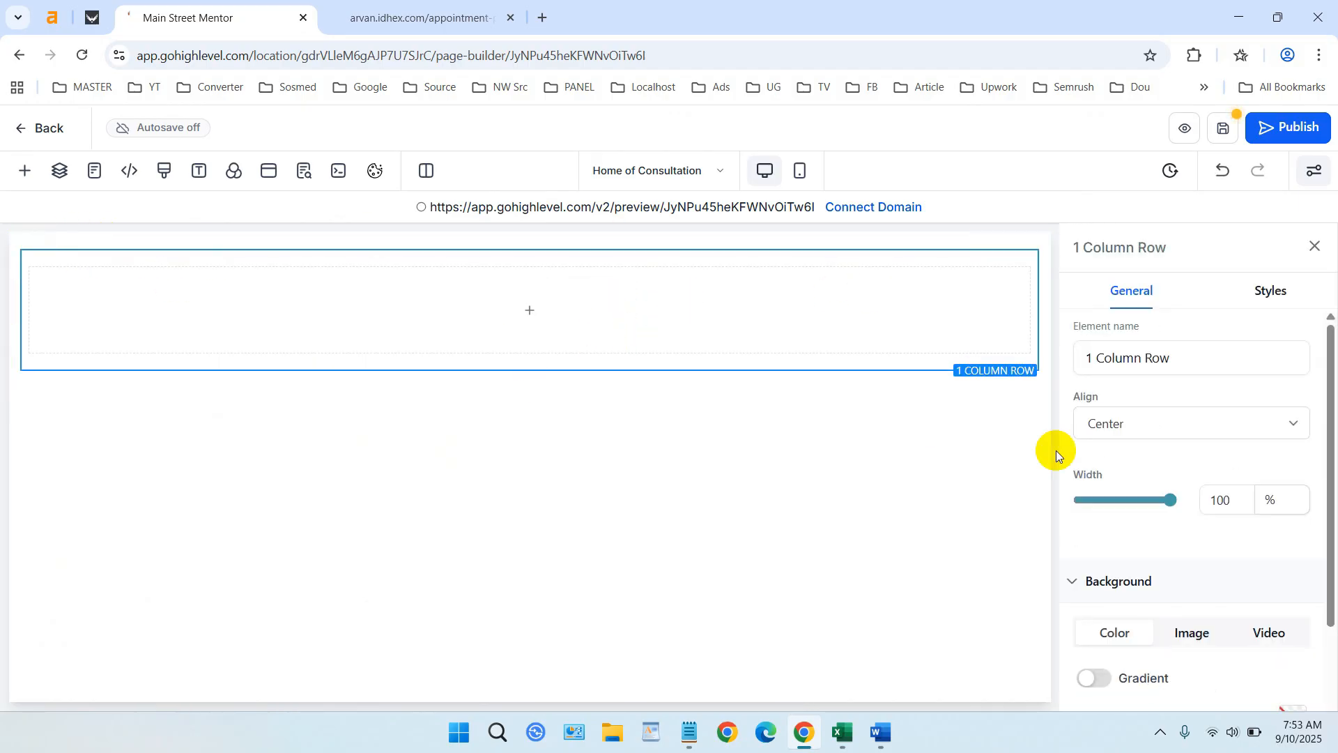
scroll(1259, 416, "down", 2)
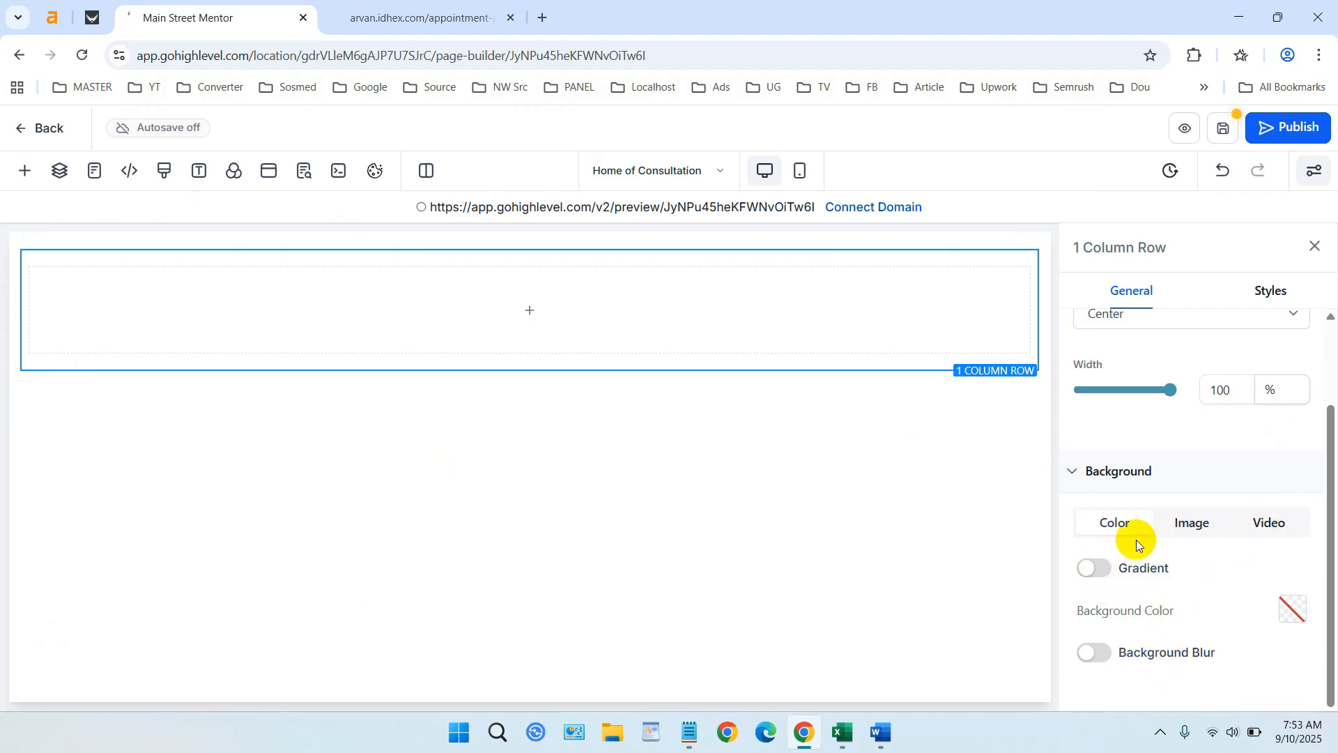
left_click(1095, 566)
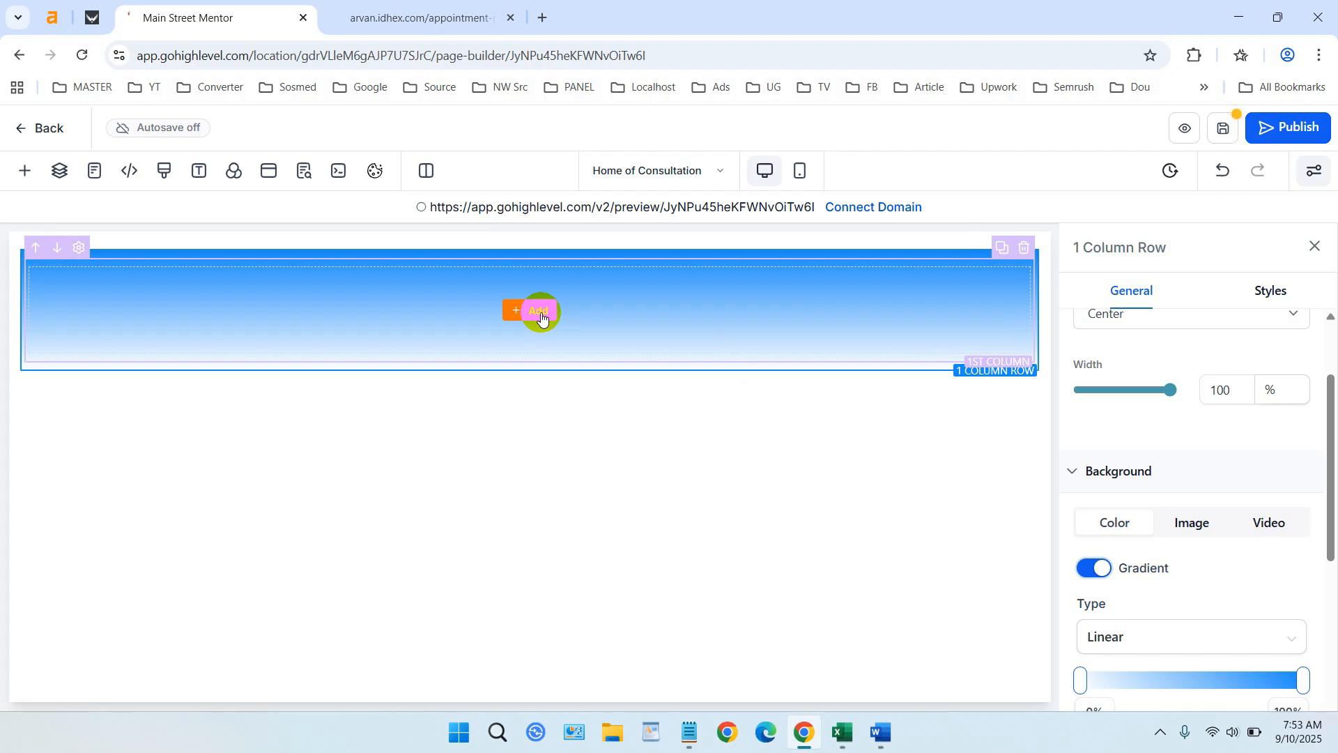
left_click(540, 313)
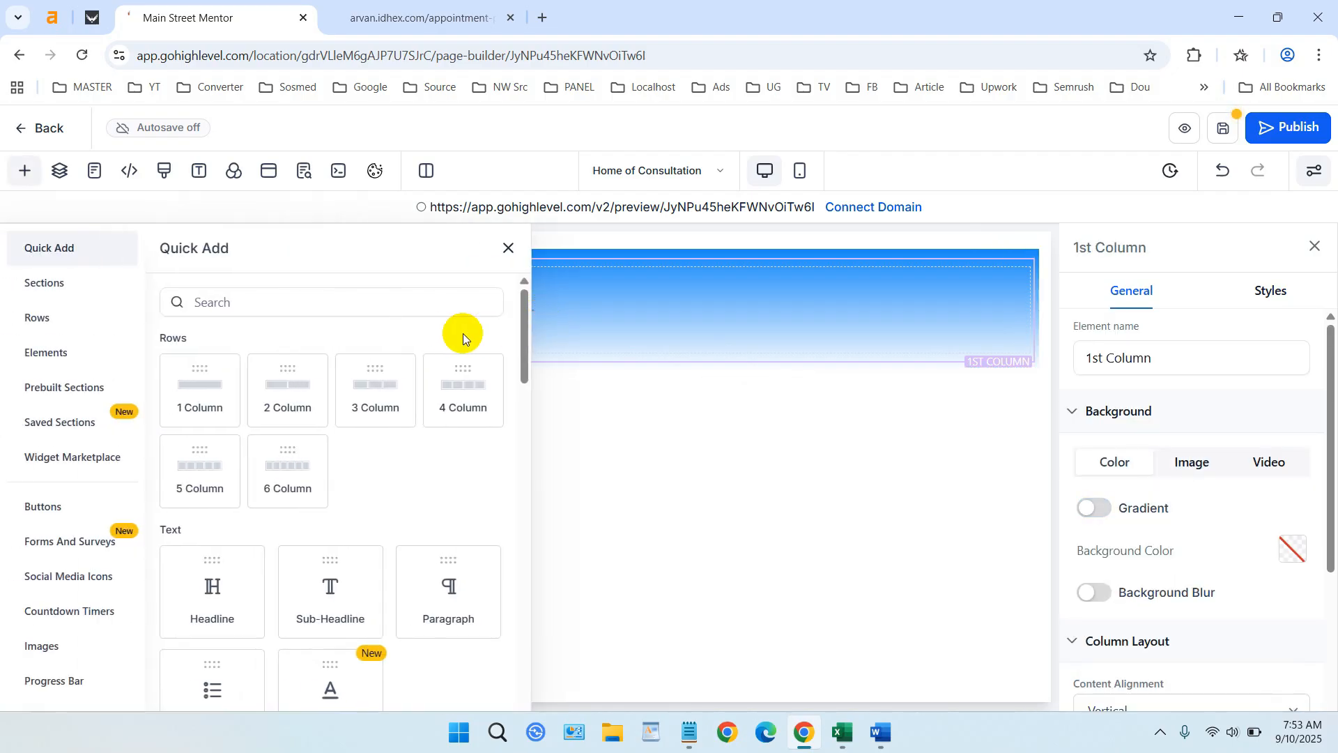
- Drop a Form element into the blue gradient row and set it to Form Registrasi Yoga
left_click(363, 305)
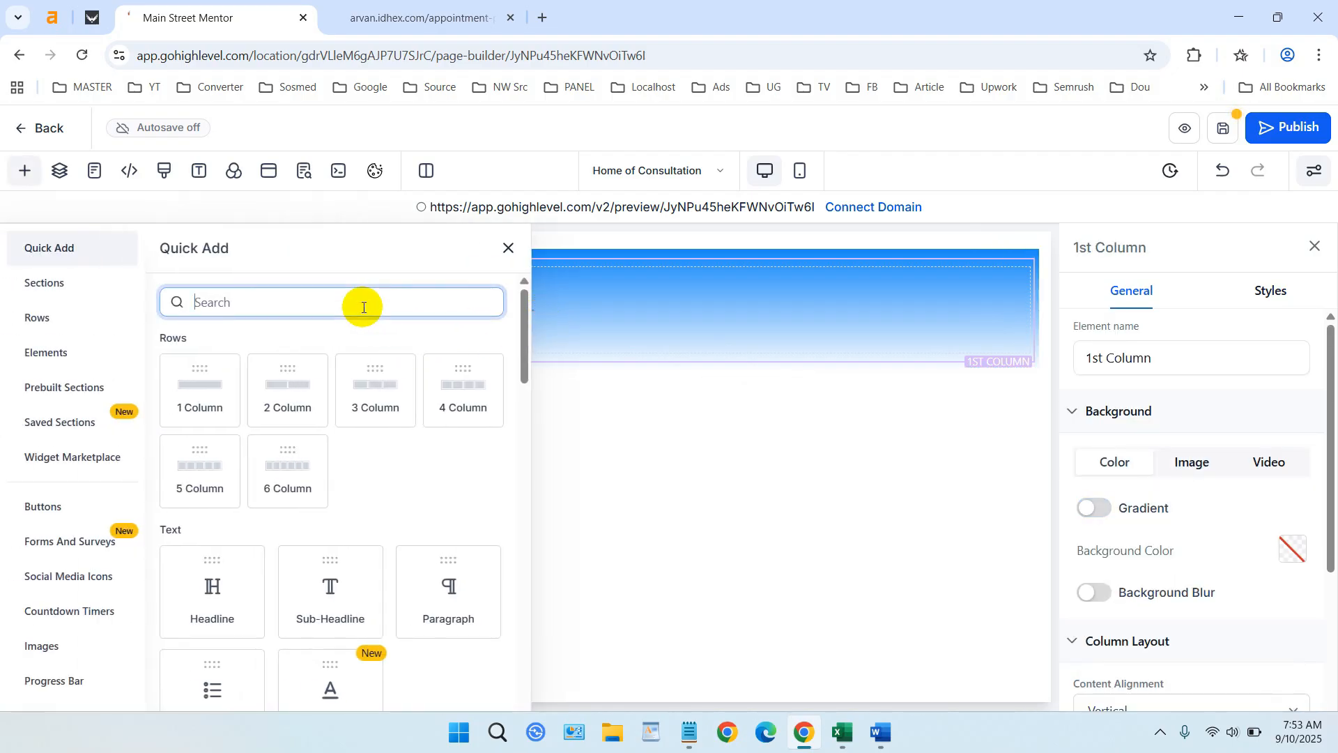
type("form")
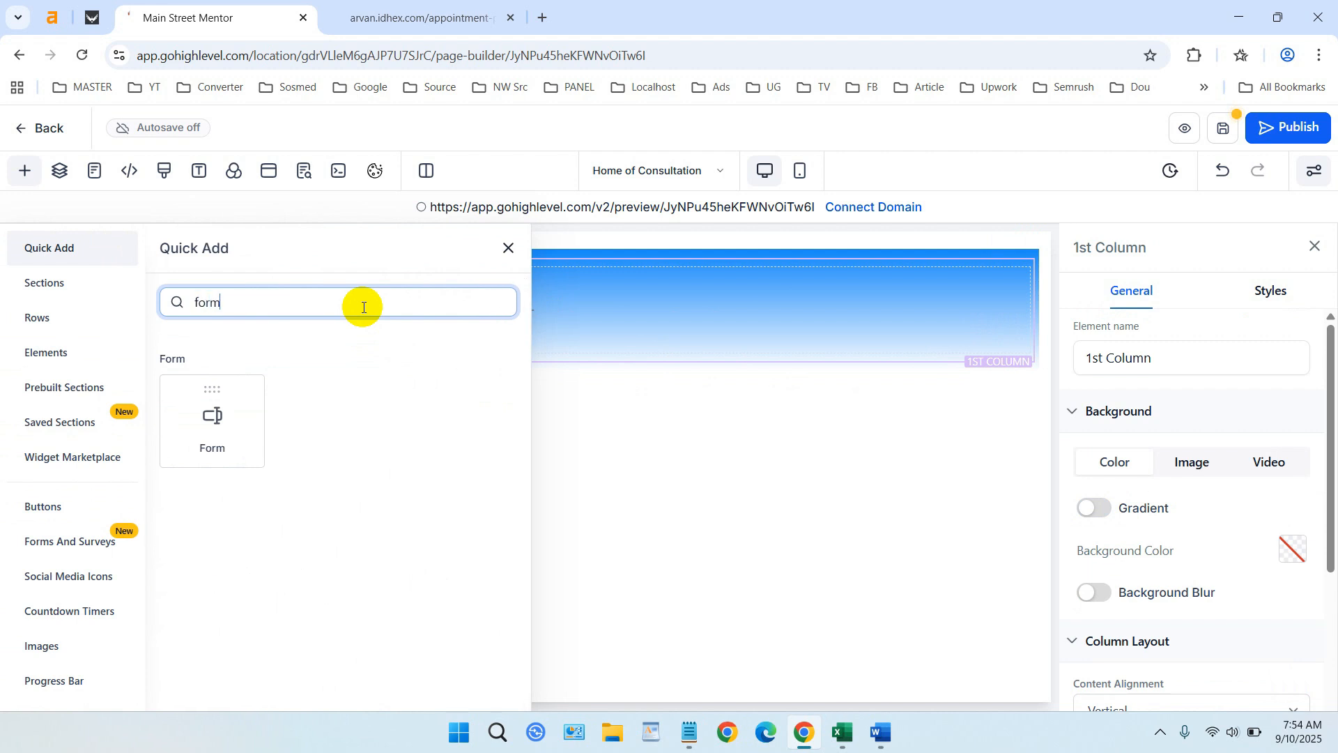
left_click_drag(211, 415, 573, 311)
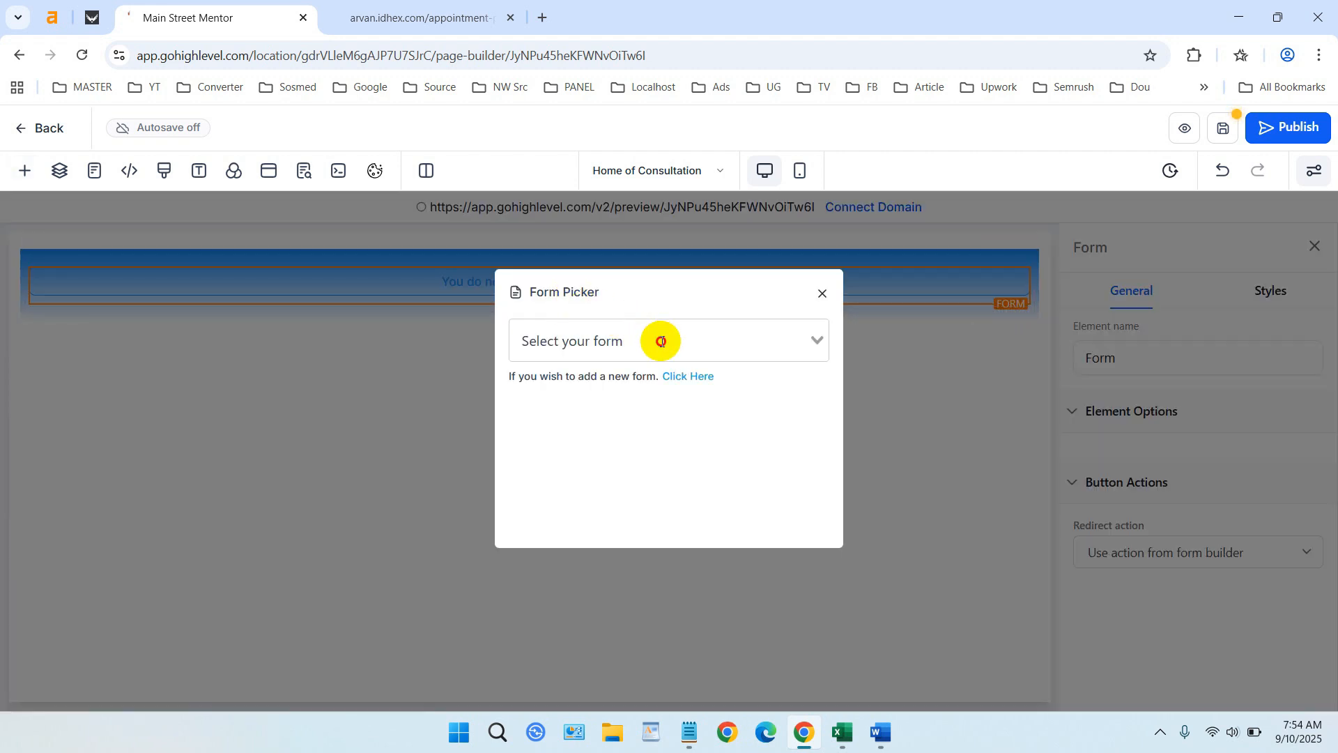
left_click(673, 340)
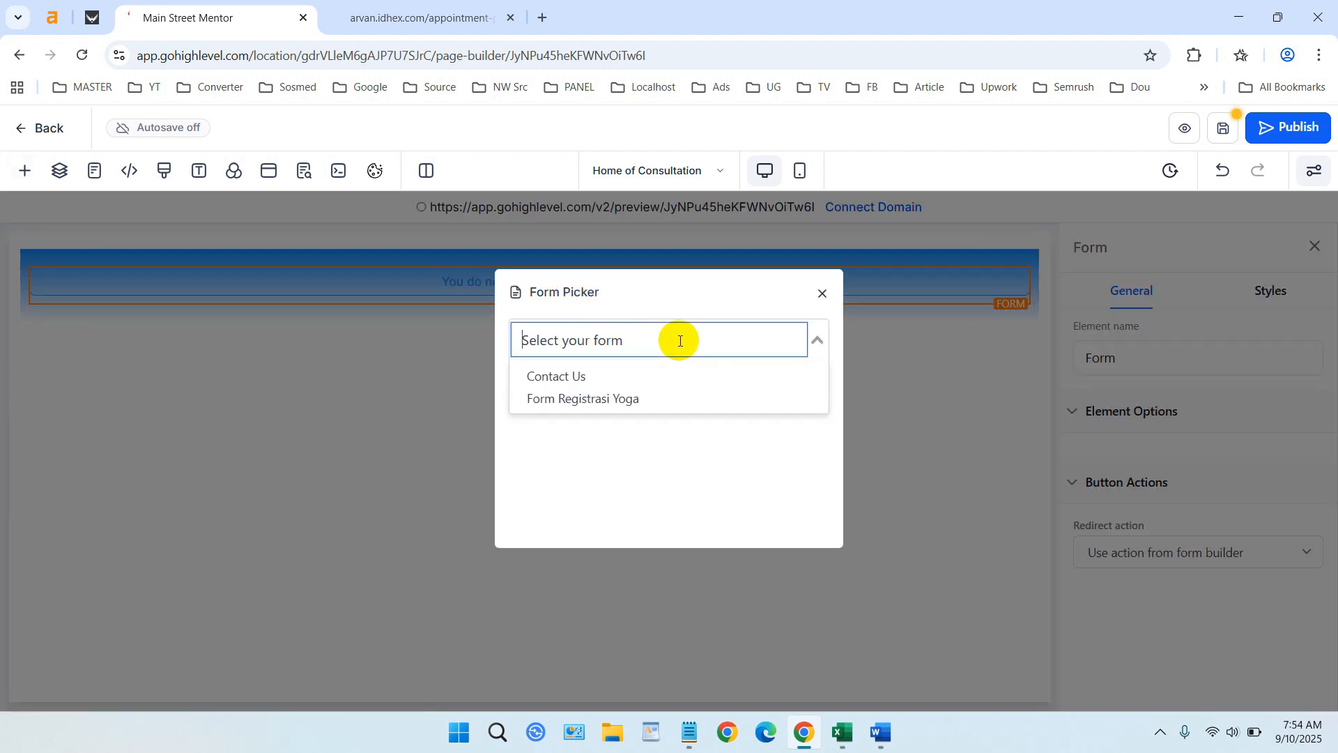
left_click(630, 395)
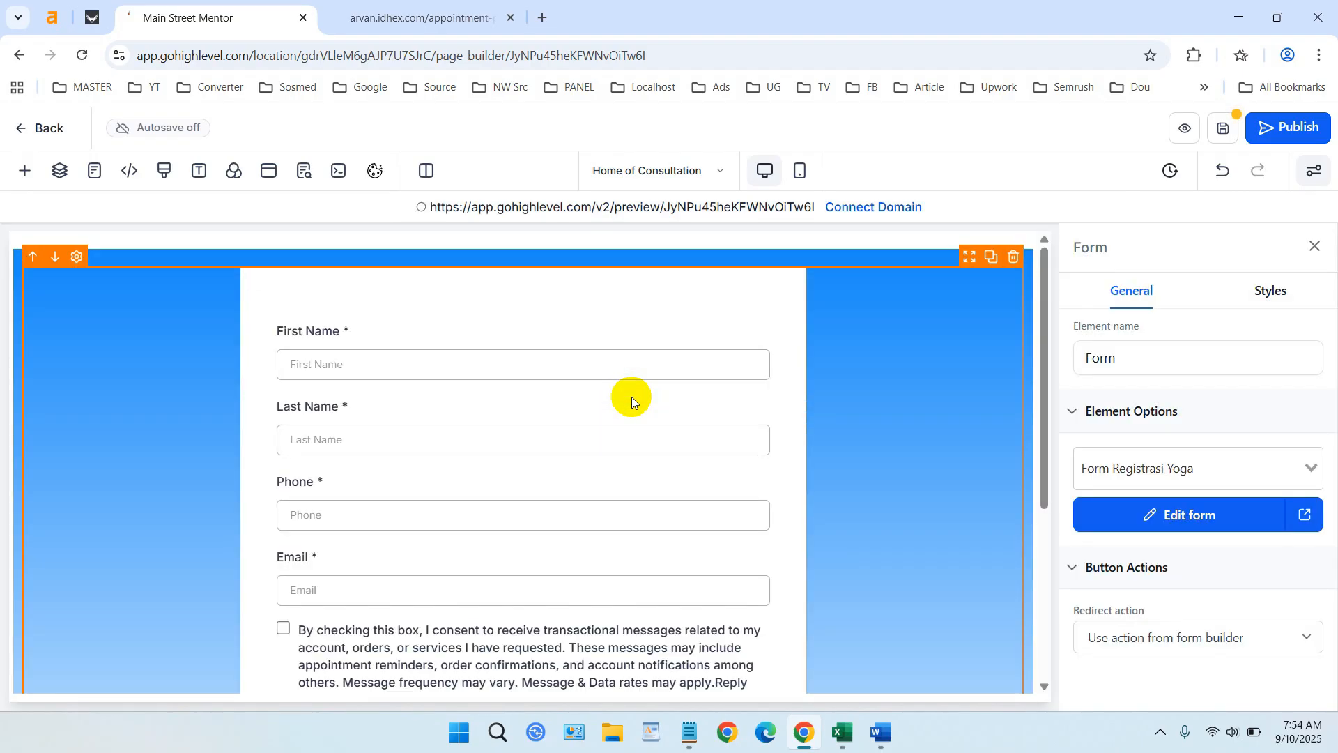
scroll(801, 423, "down", 5)
scroll(800, 424, "up", 5)
scroll(516, 408, "down", 3)
scroll(465, 411, "up", 2)
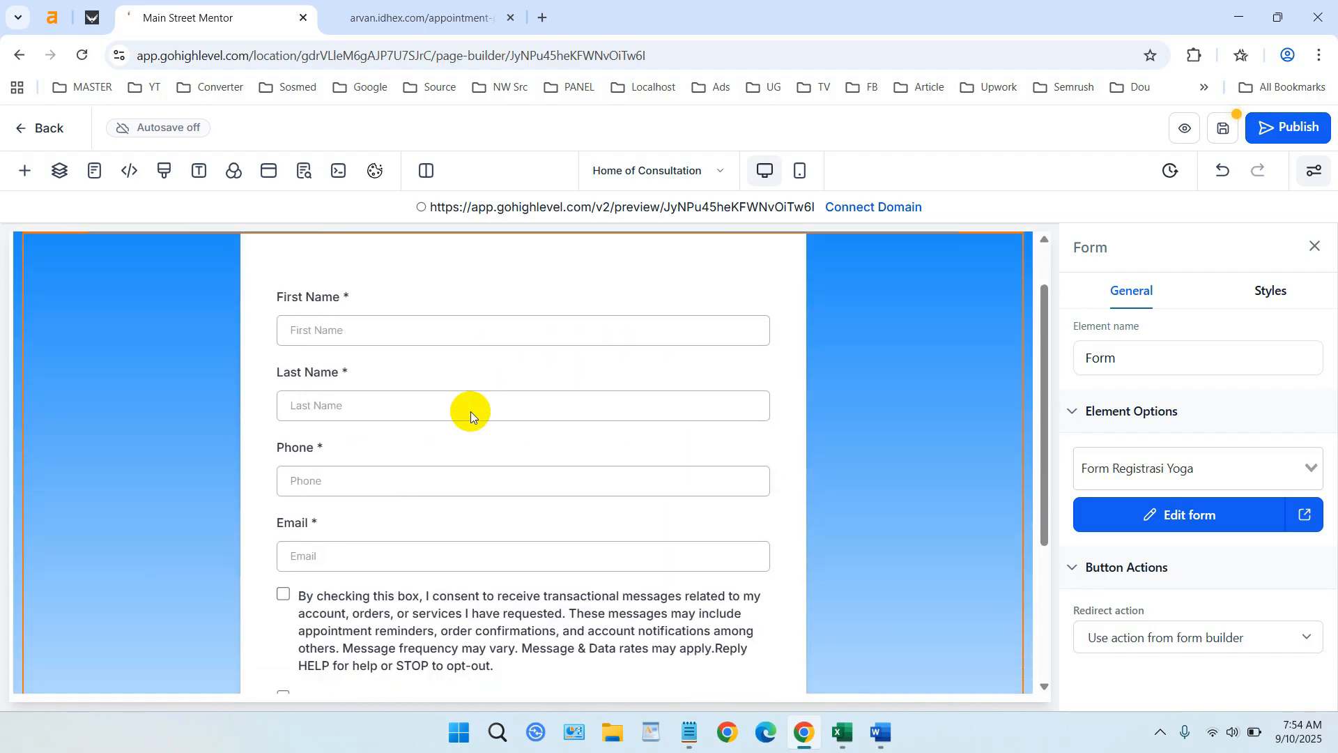
scroll(470, 412, "down", 3)
scroll(618, 534, "up", 5)
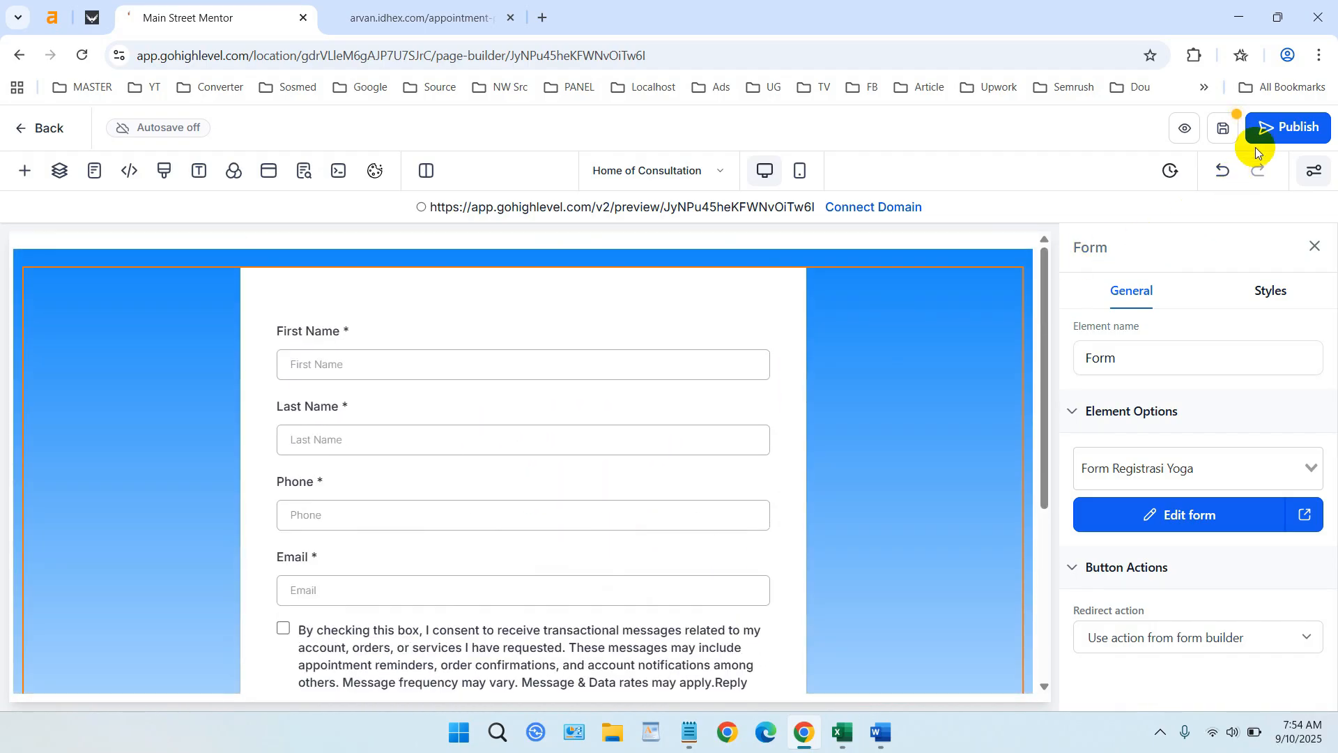
- Save the page and connect it to the arvan.idhex.com domain
left_click(1224, 129)
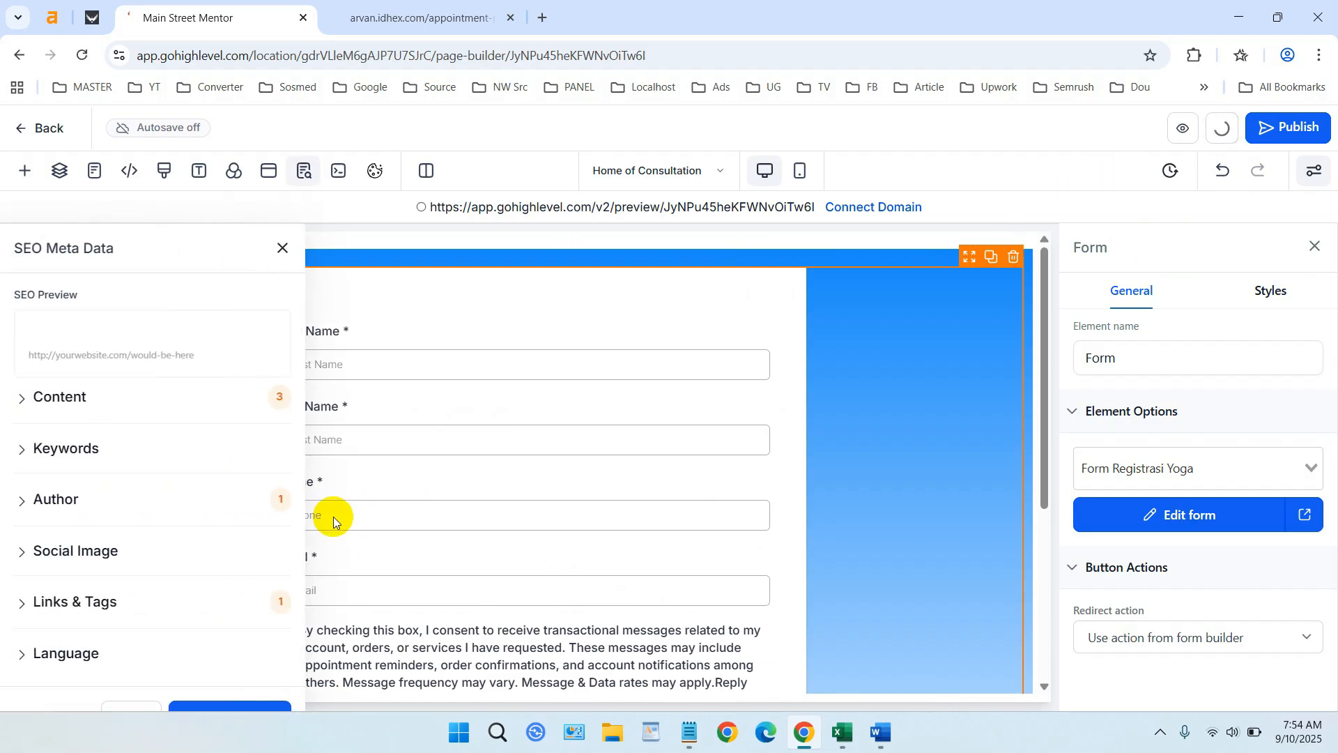
left_click(205, 707)
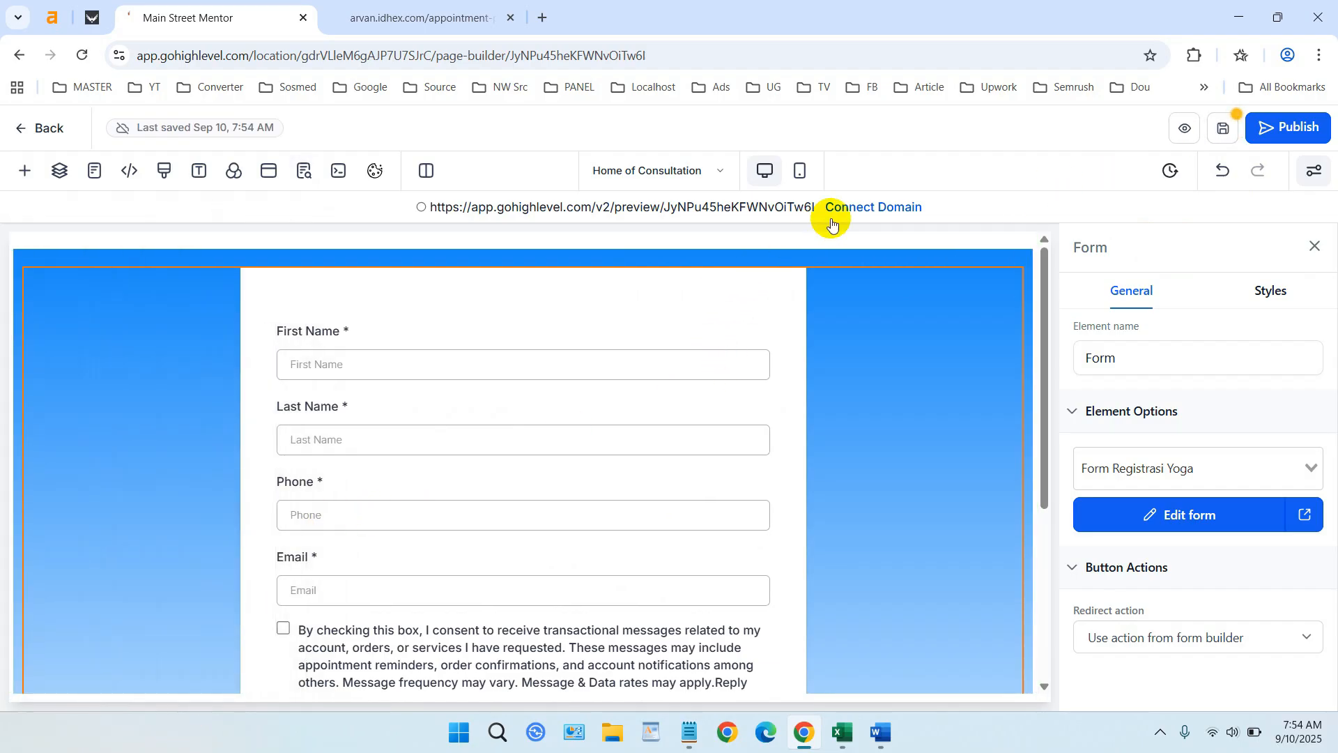
left_click(855, 204)
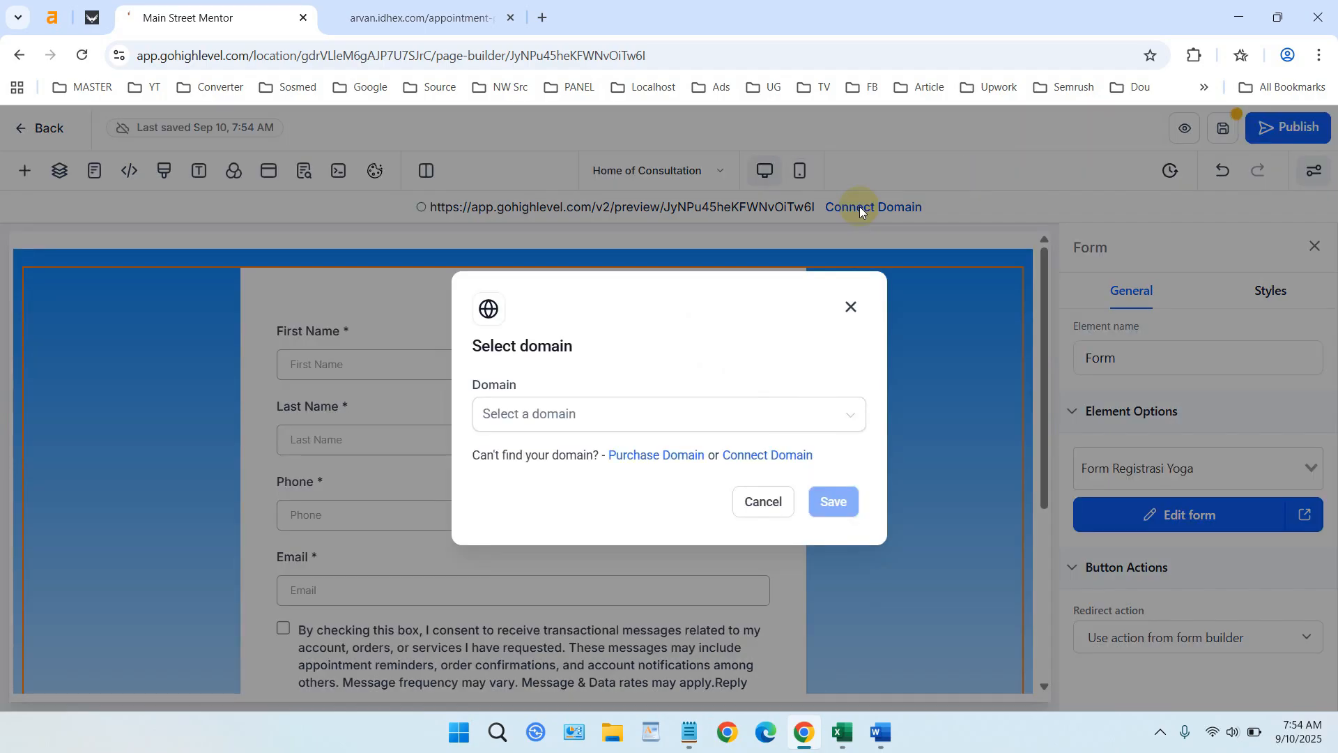
left_click(817, 418)
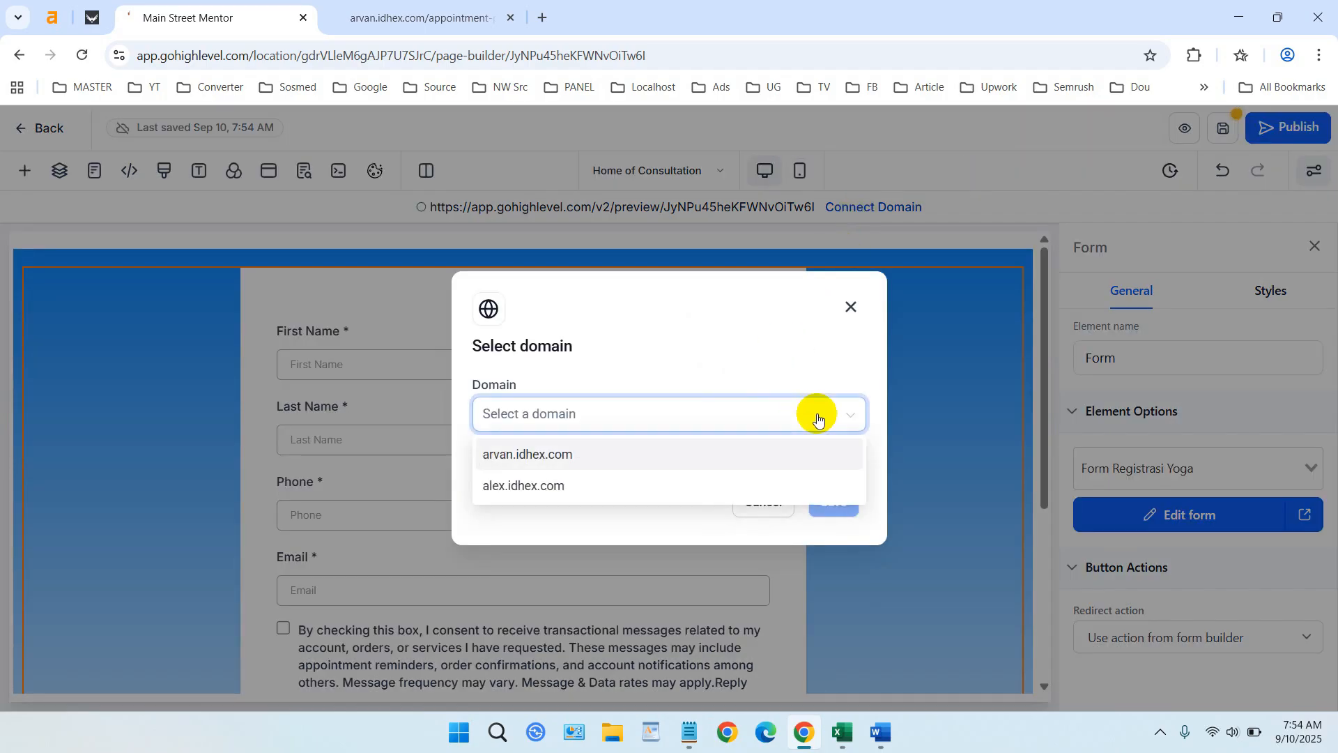
left_click(630, 454)
left_click(831, 496)
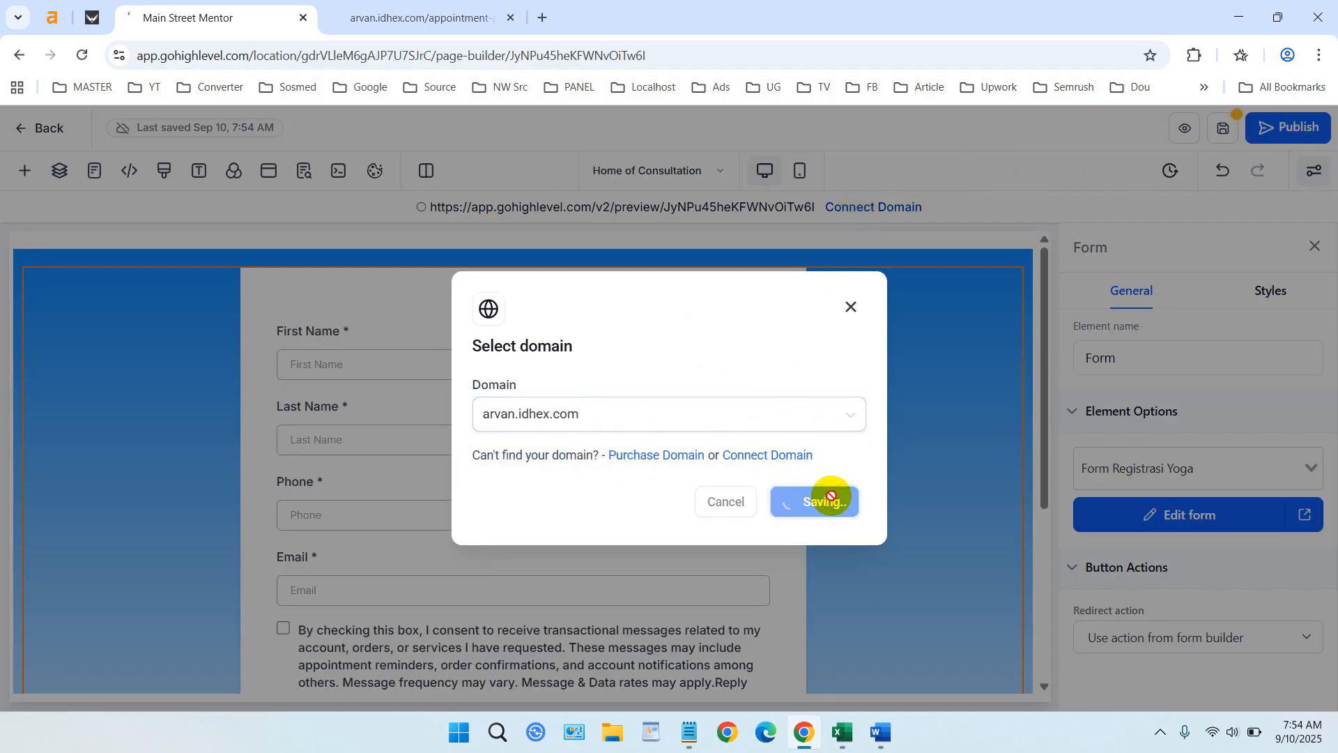
scroll(833, 497, "down", 5)
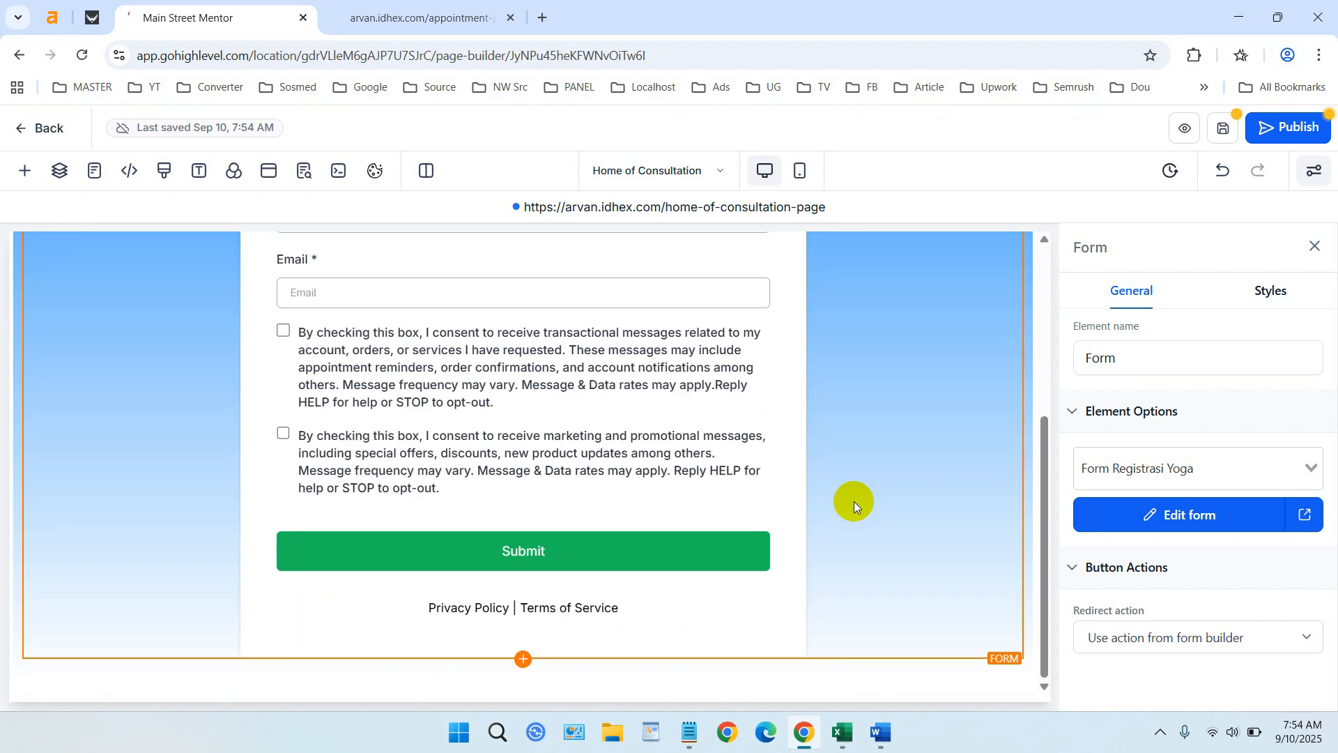
scroll(855, 500, "up", 5)
scroll(864, 457, "down", 4)
scroll(864, 457, "up", 5)
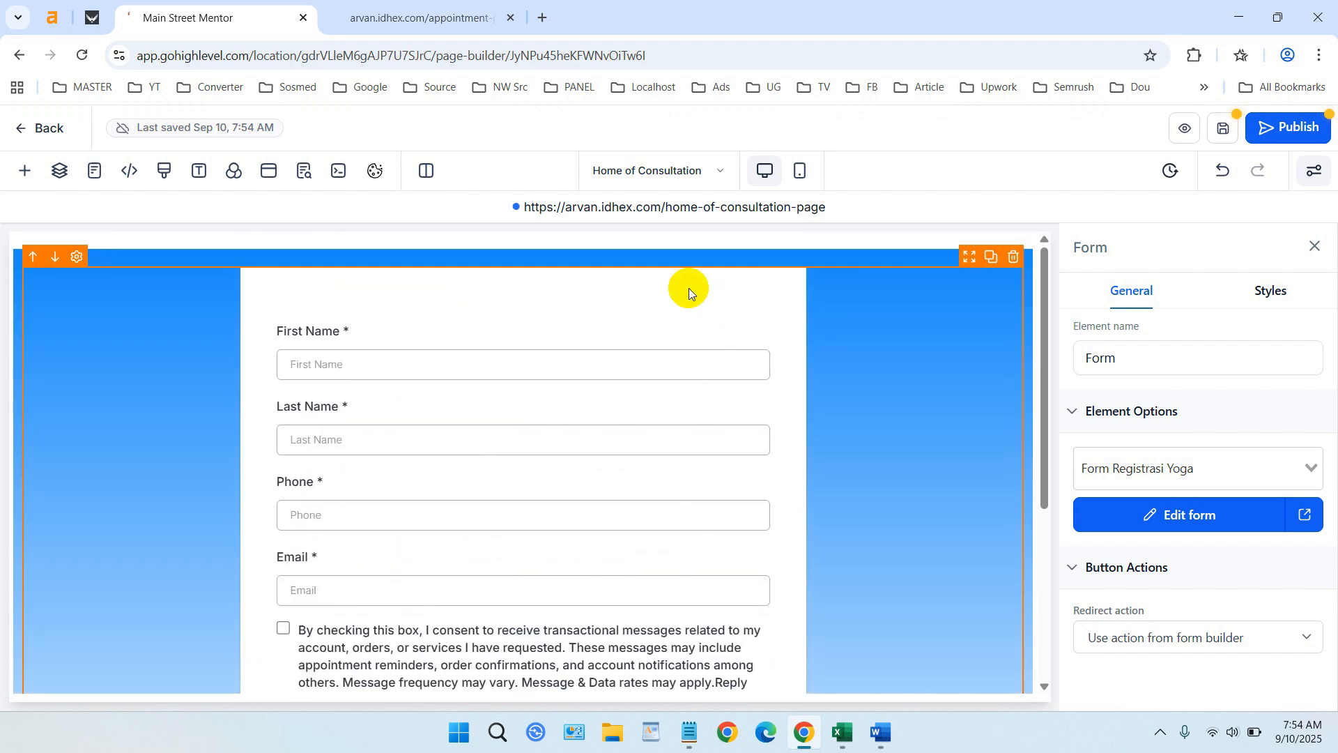
- Open arvan.idhex.com/home-of-consultation-page live in a new tab and review the form
left_click(617, 205)
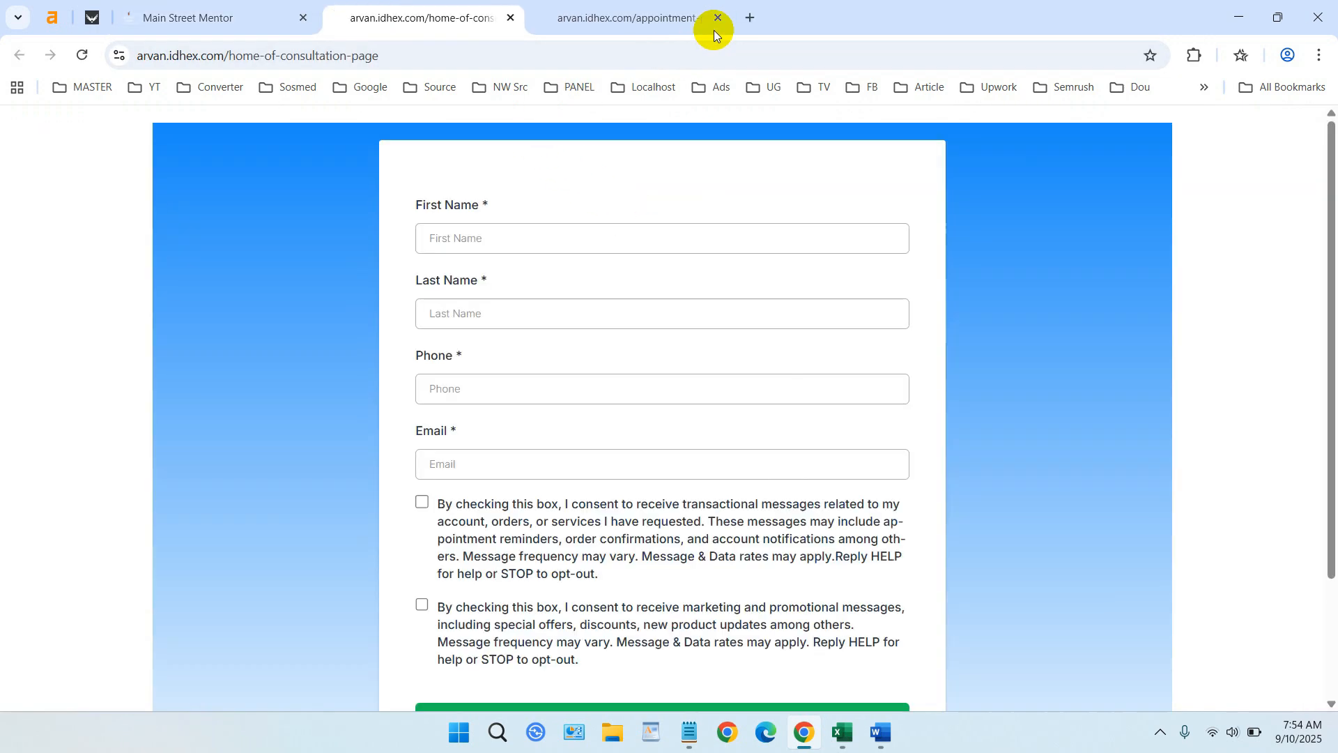
left_click(717, 18)
scroll(840, 312, "down", 2)
scroll(938, 361, "down", 1)
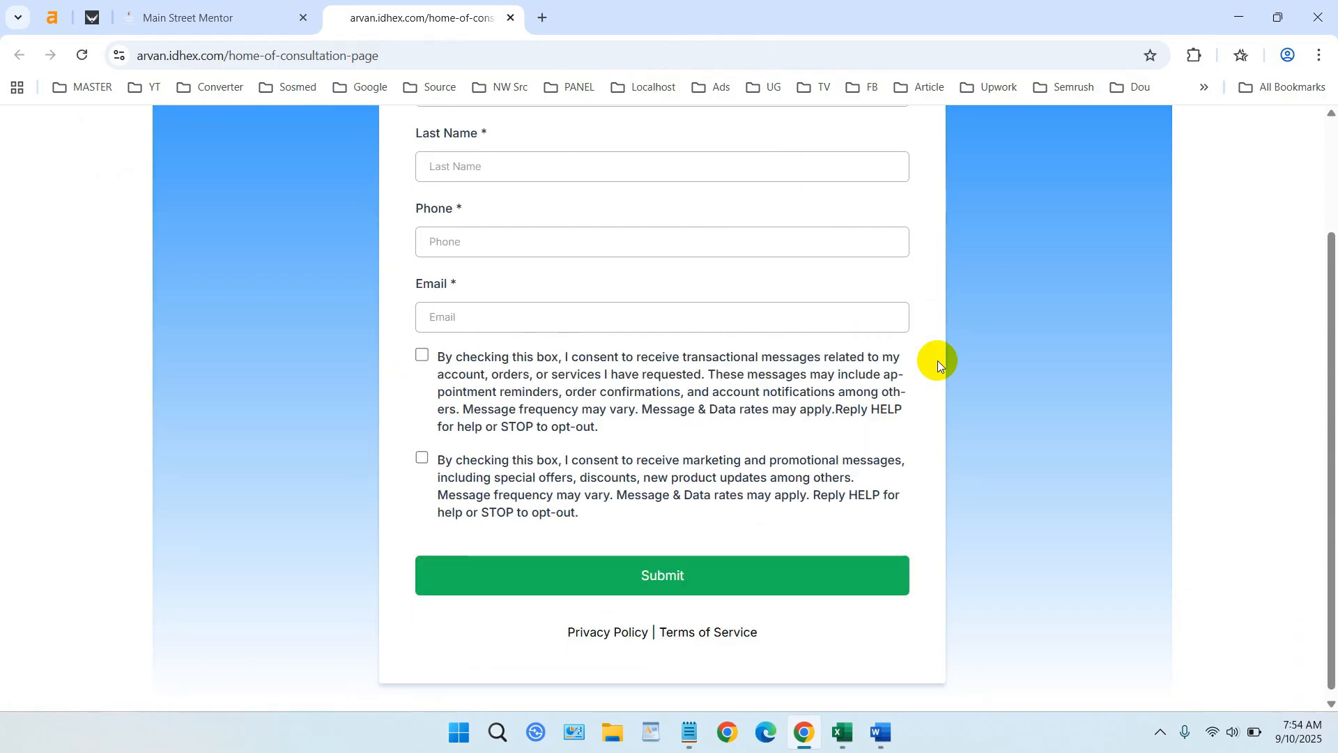
scroll(938, 361, "up", 3)
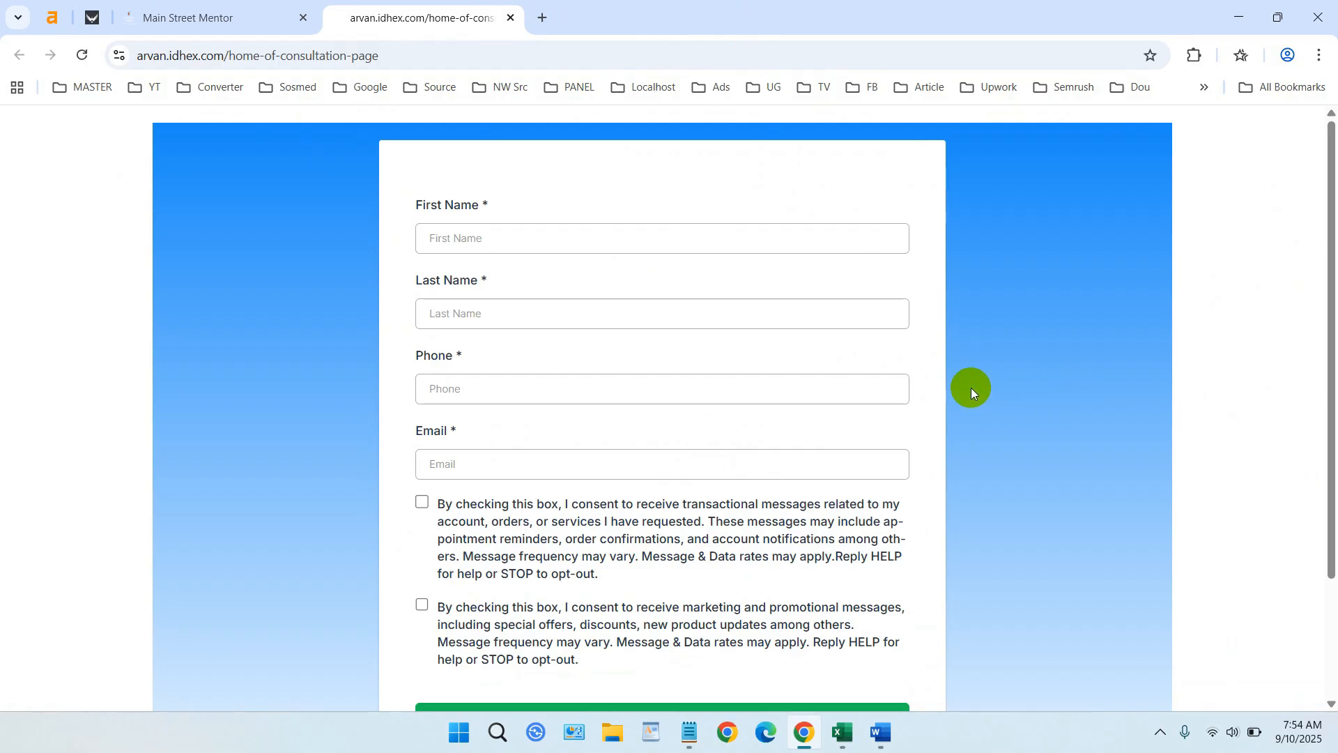
scroll(972, 387, "down", 2)
scroll(701, 210, "up", 3)
- Keep the unsaved changes, publish Home of Consultation, and return to the Consultation funnel steps
left_click(281, 6)
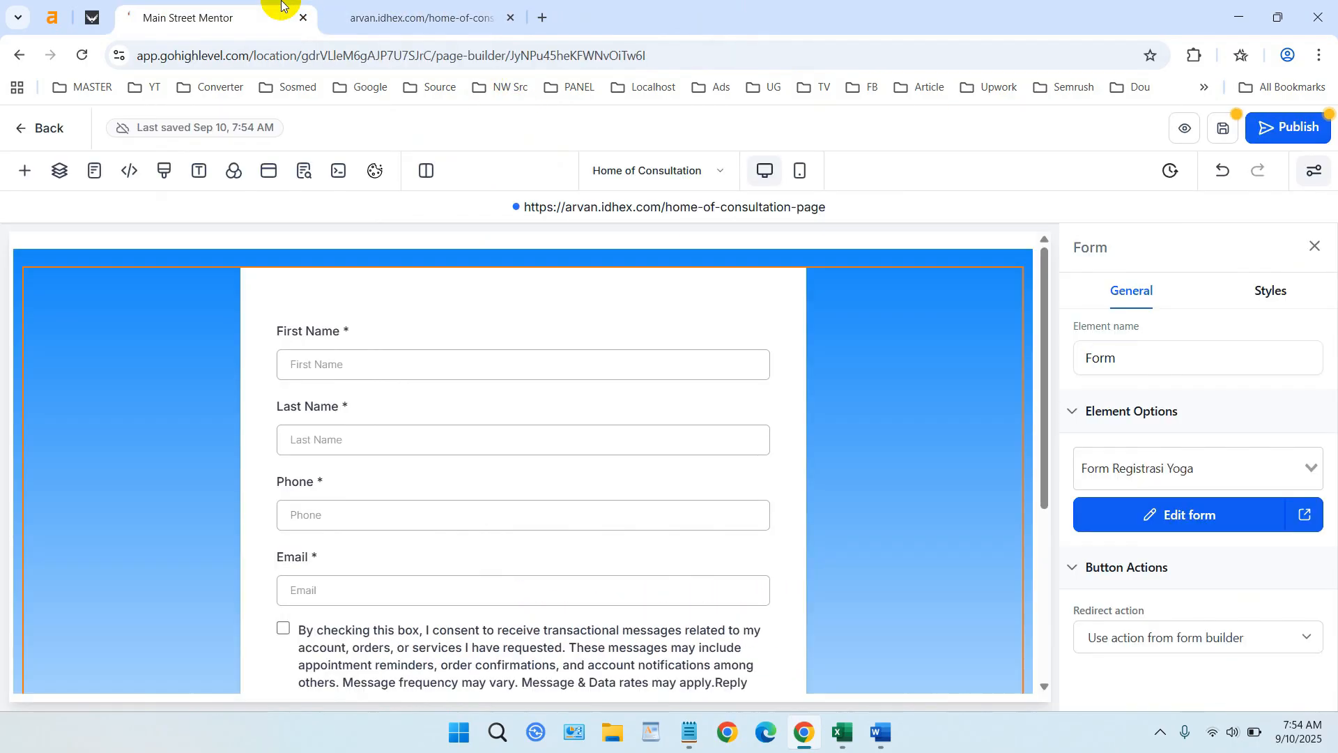
left_click(24, 129)
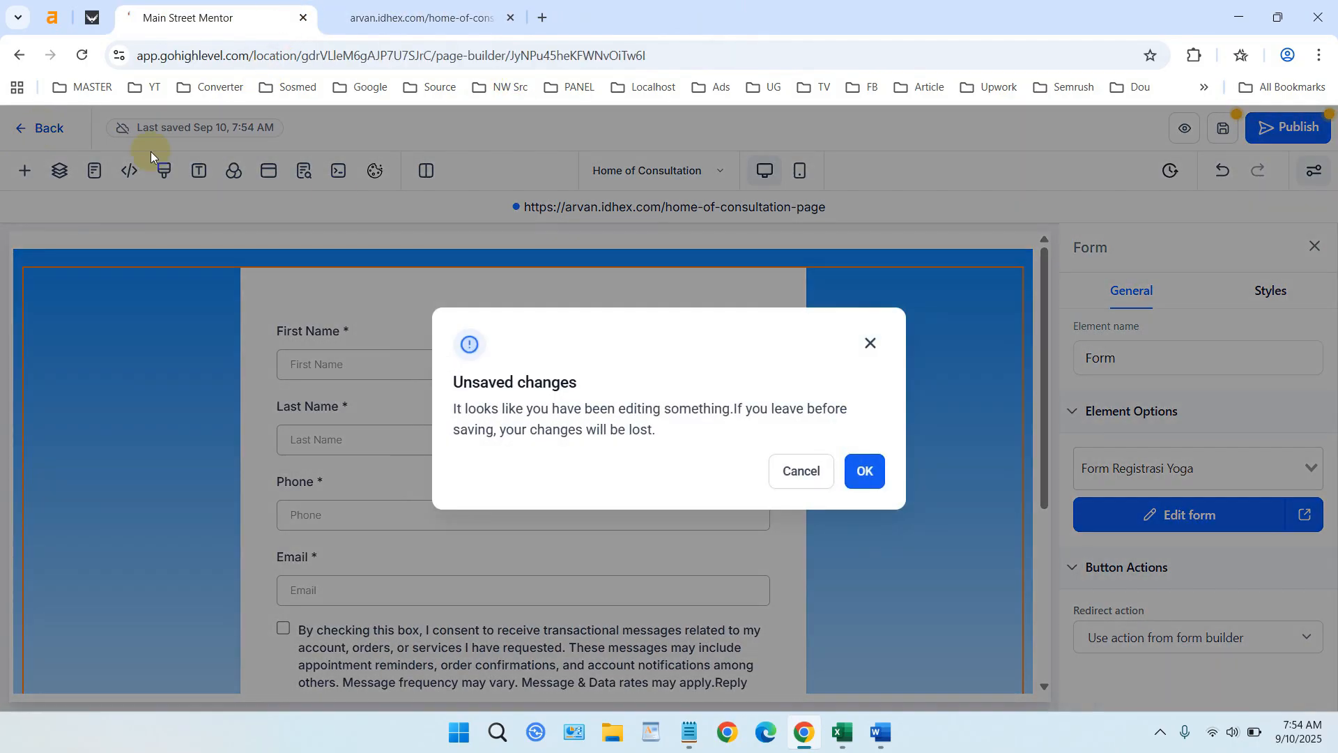
left_click(812, 468)
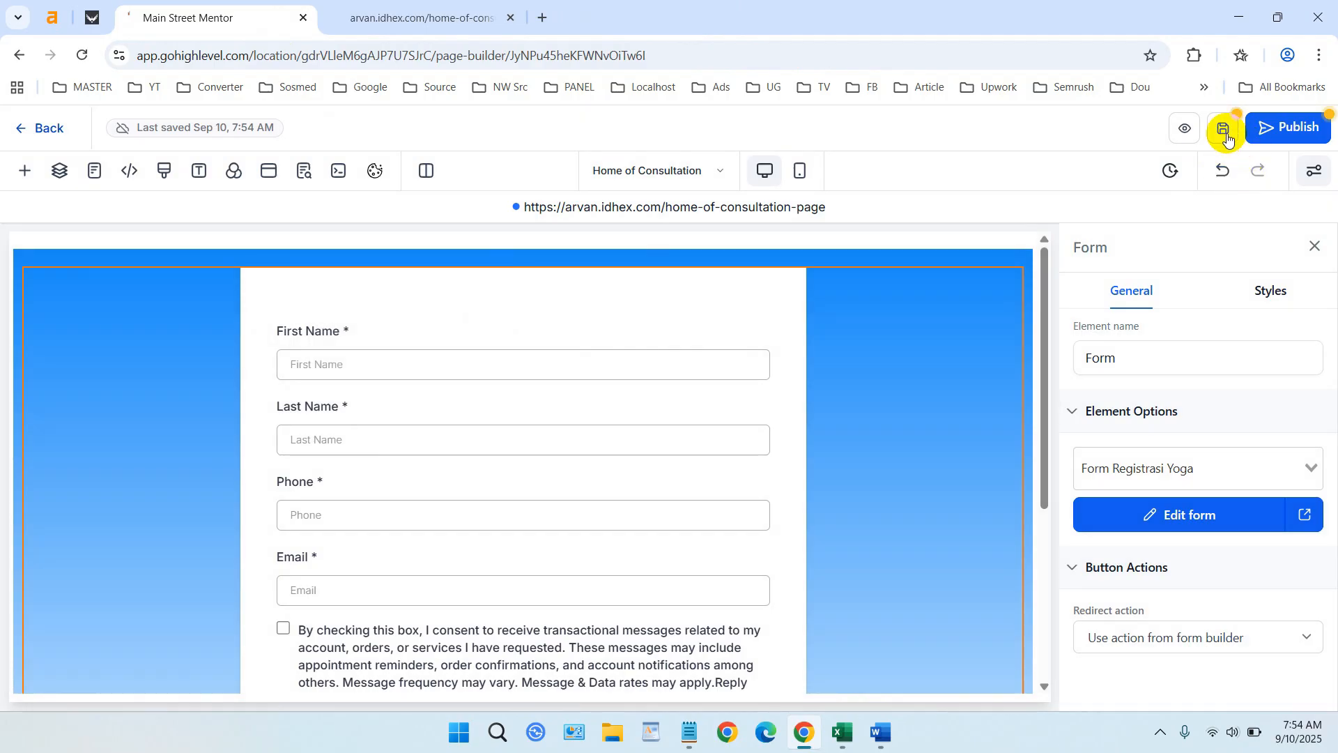
left_click(1276, 130)
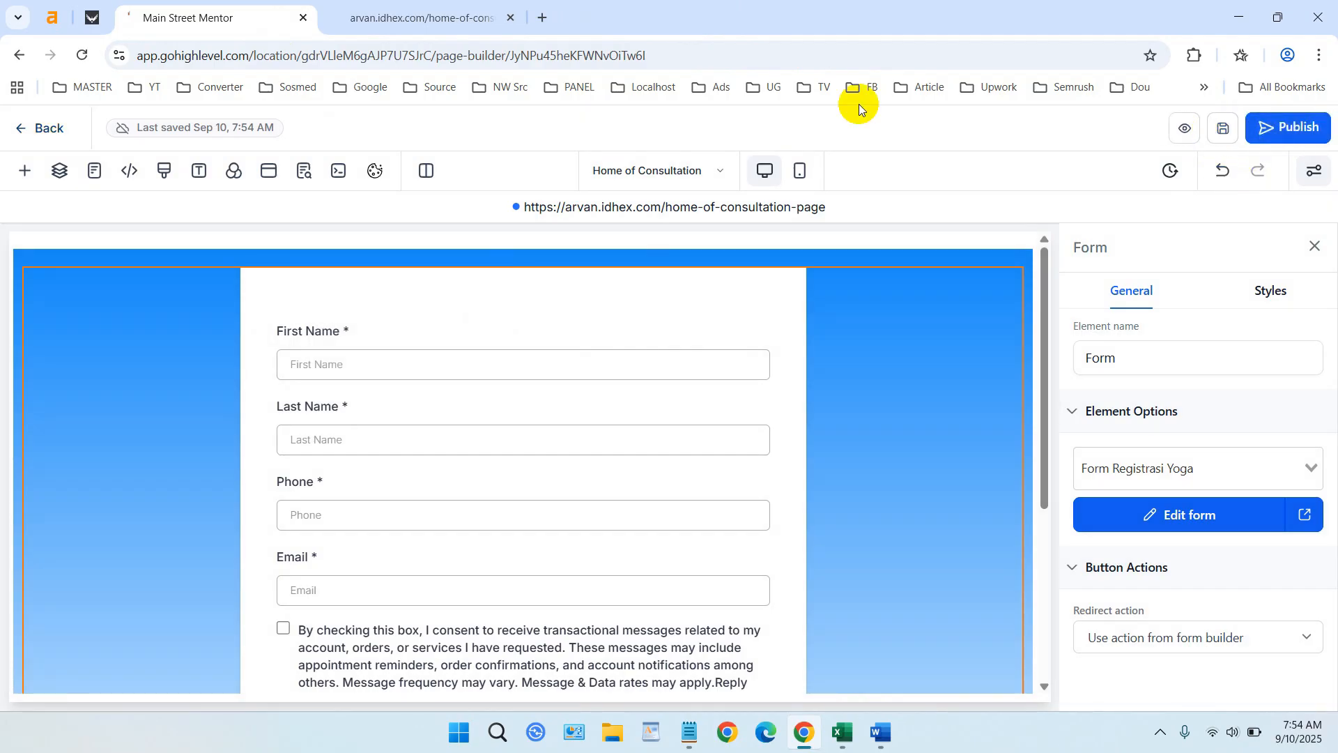
left_click(36, 140)
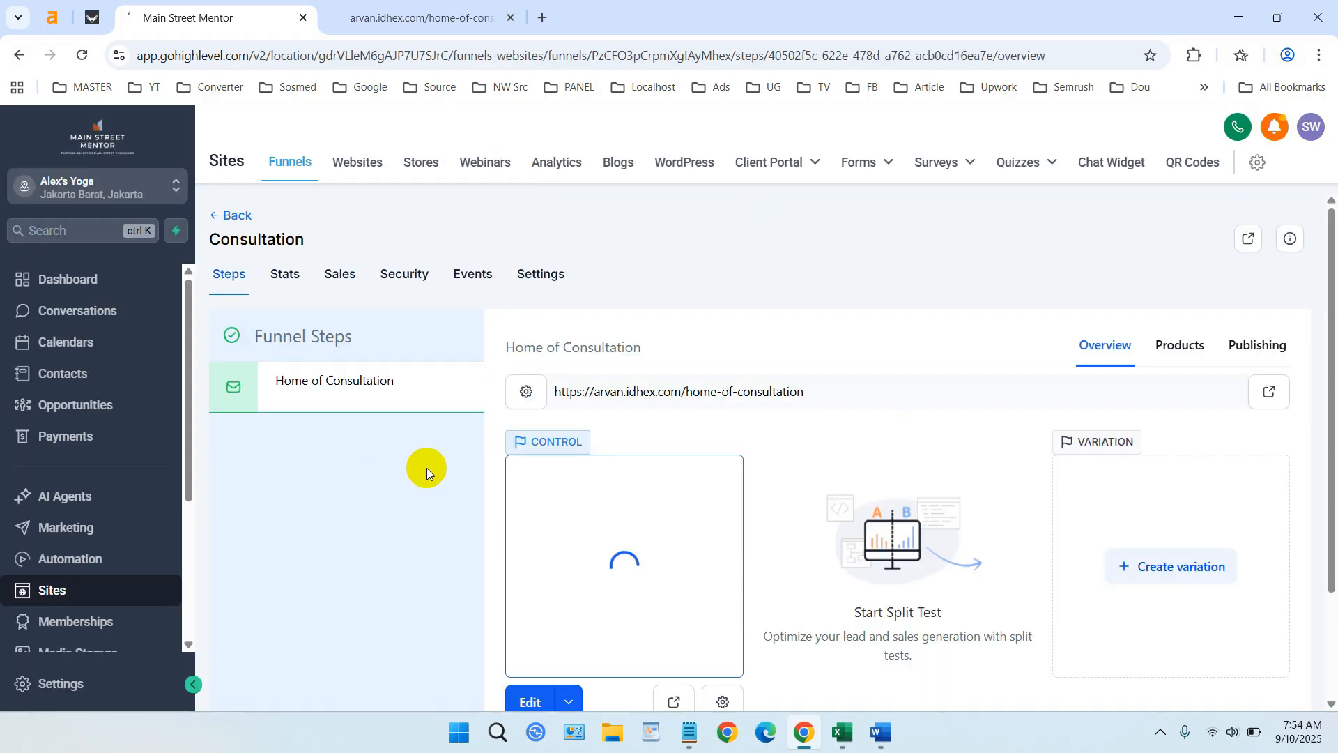
scroll(426, 467, "down", 1)
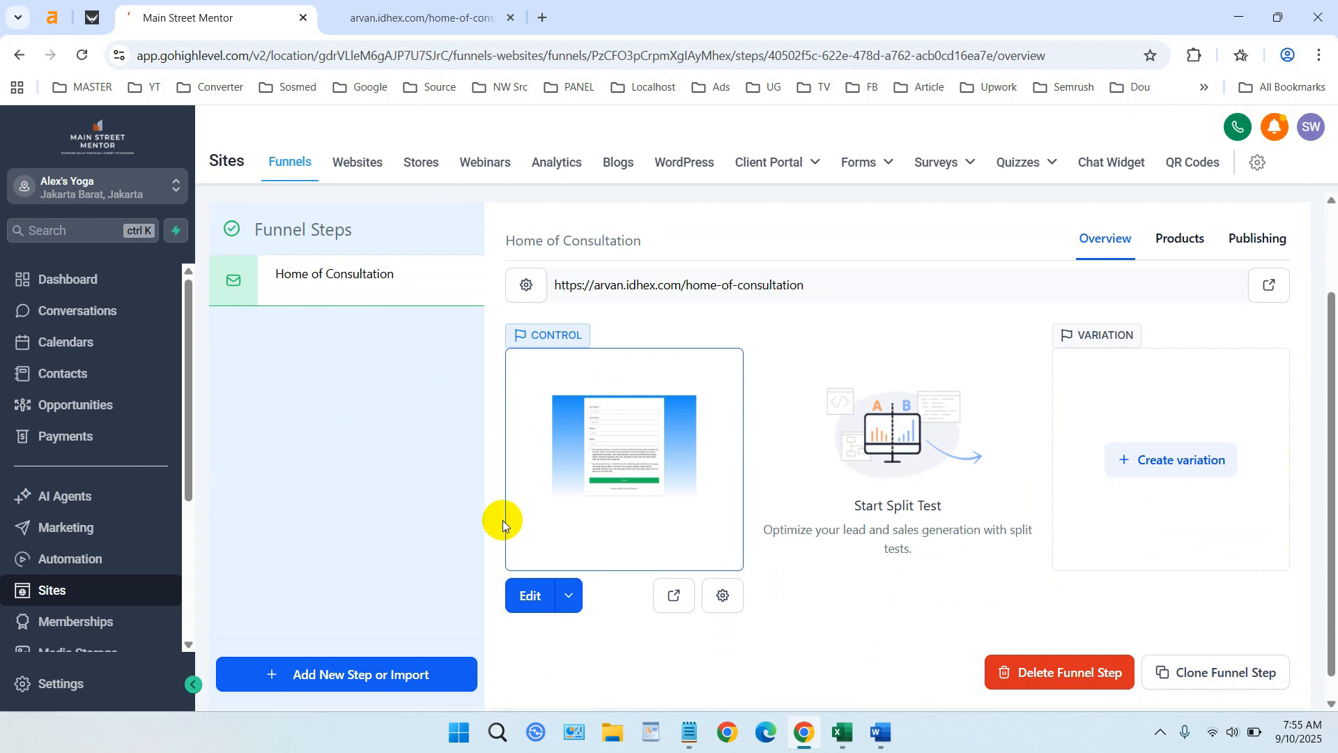
scroll(503, 520, "down", 1)
- Create a funnel step named 'Thank You Page' after Home of Consultation
left_click(392, 647)
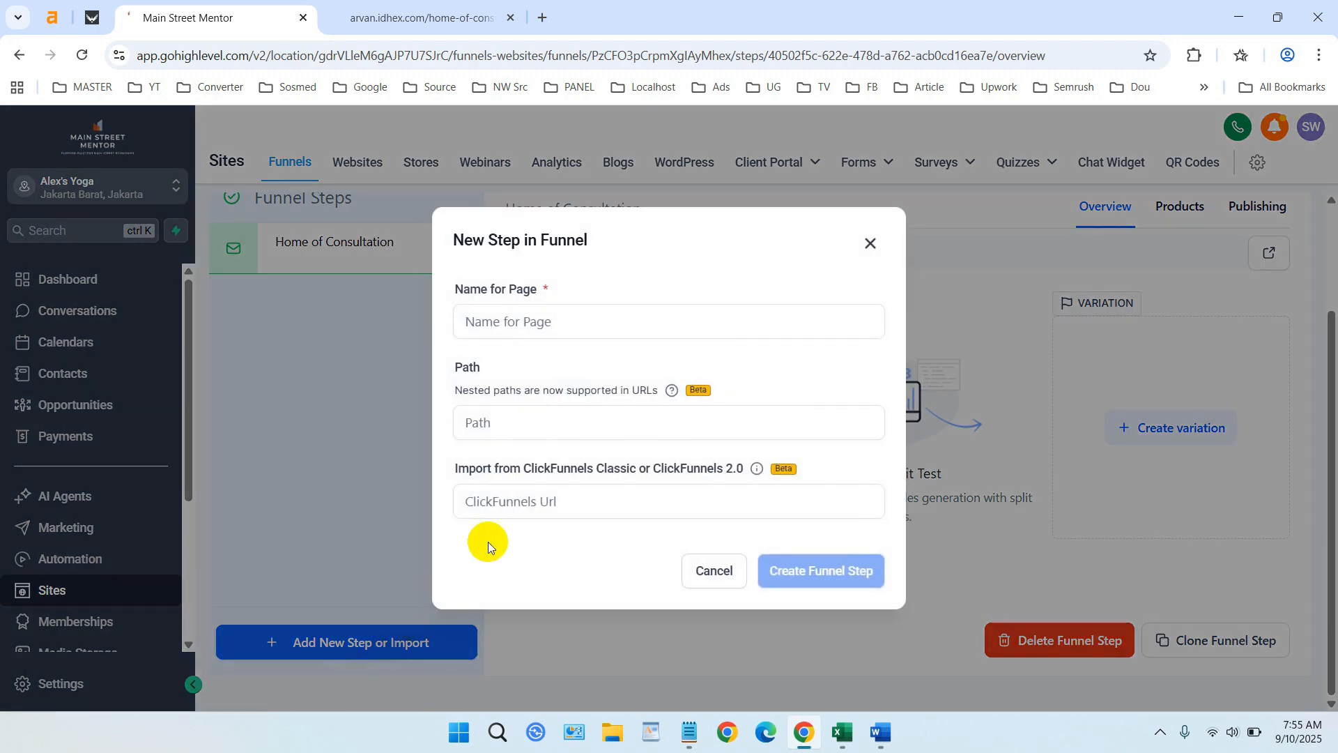
left_click(647, 318)
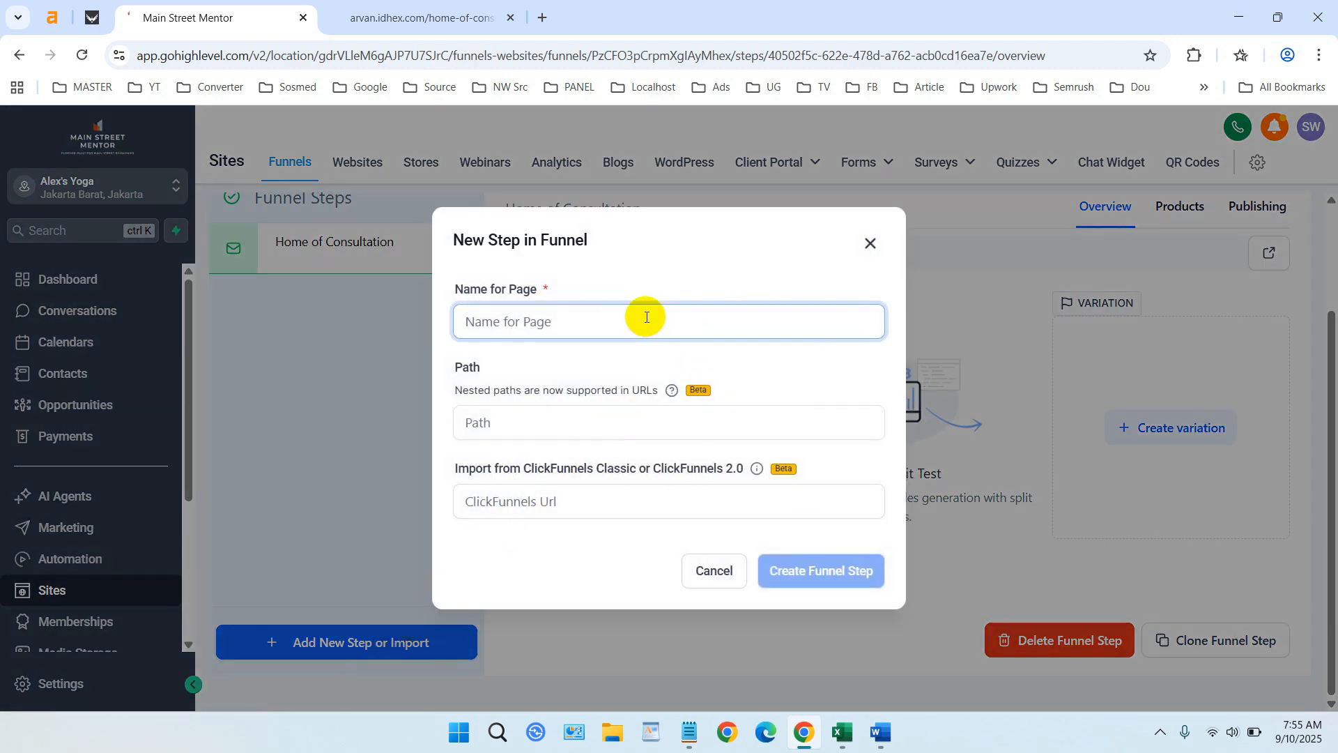
type("Thank ")
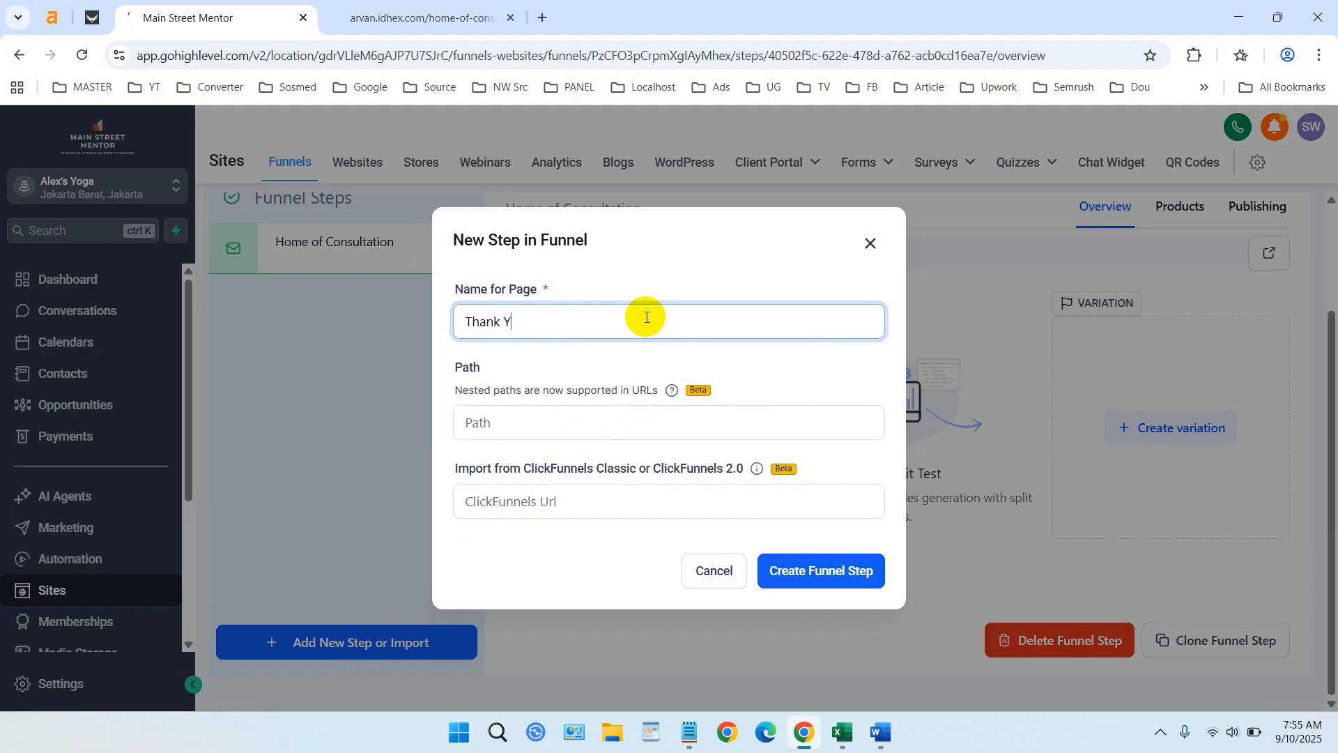
type("You Page")
left_click(844, 571)
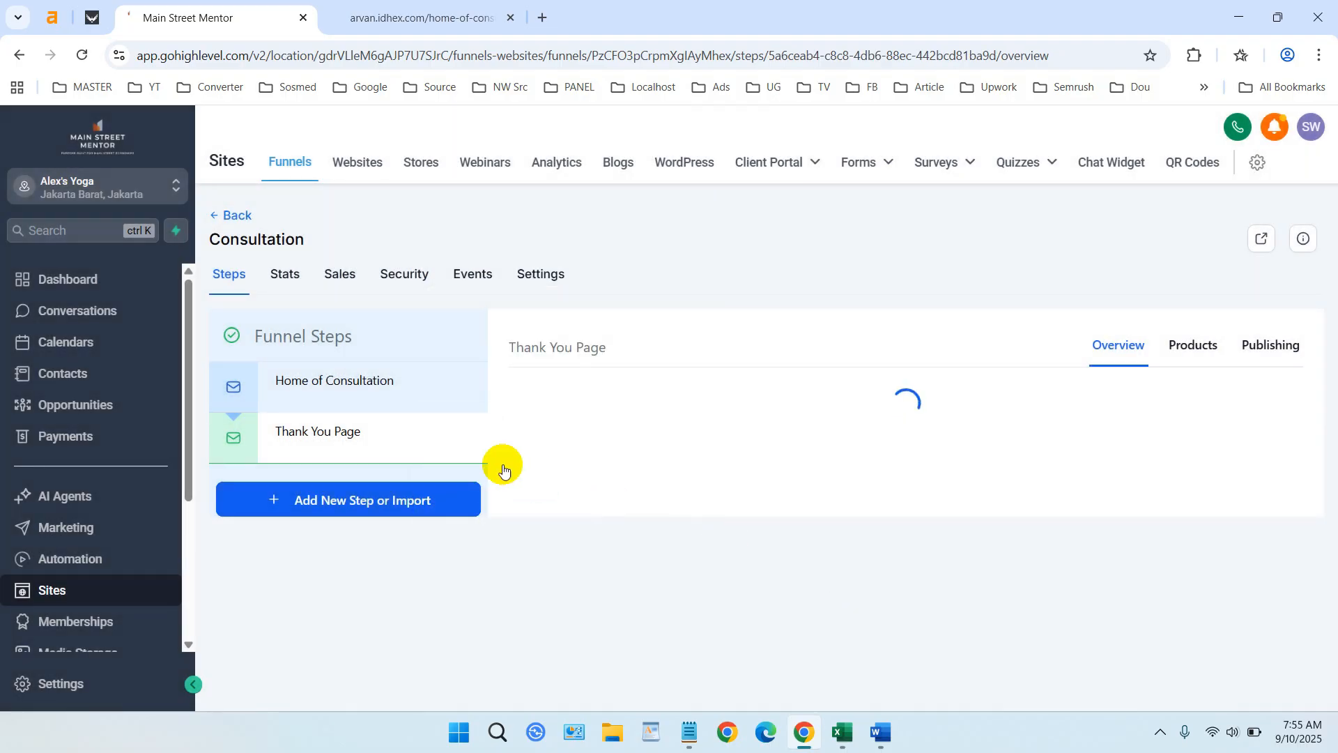
scroll(791, 464, "down", 1)
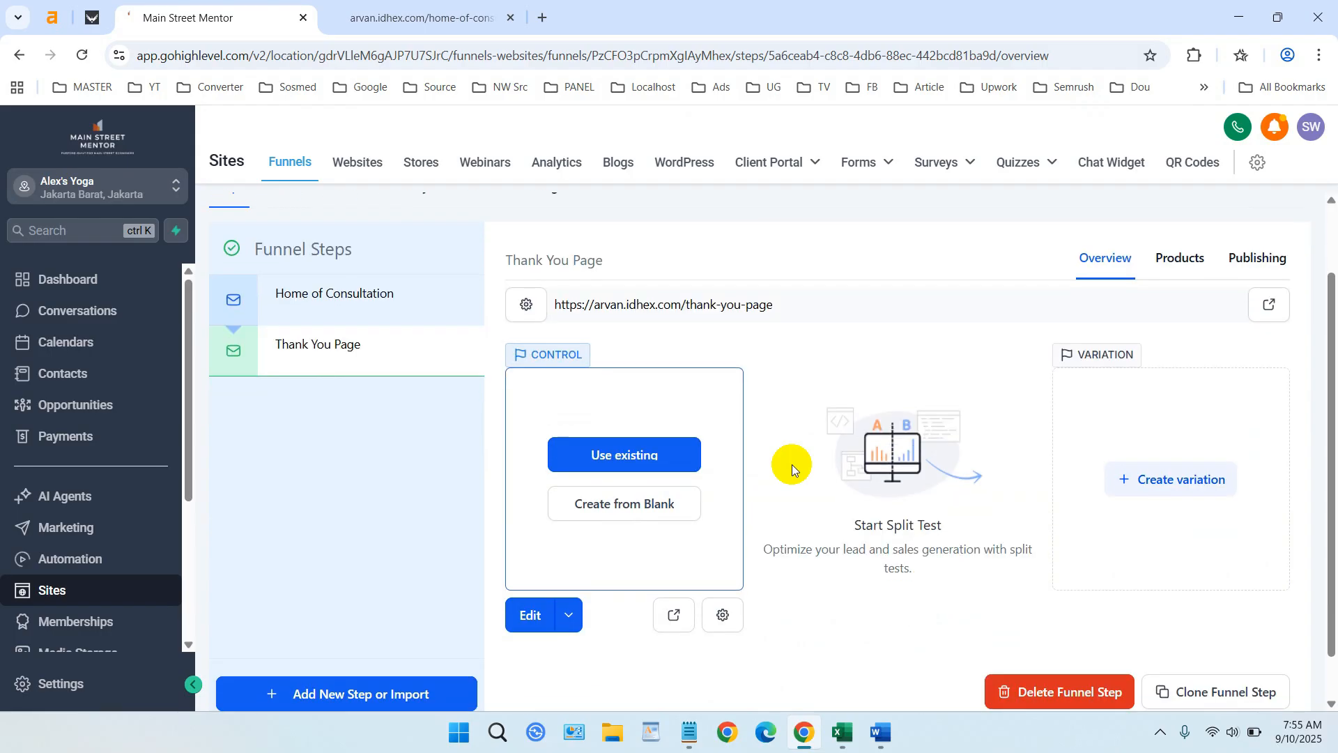
- Start the Thank You Page from blank with a one-column row on a blue gradient
left_click(633, 510)
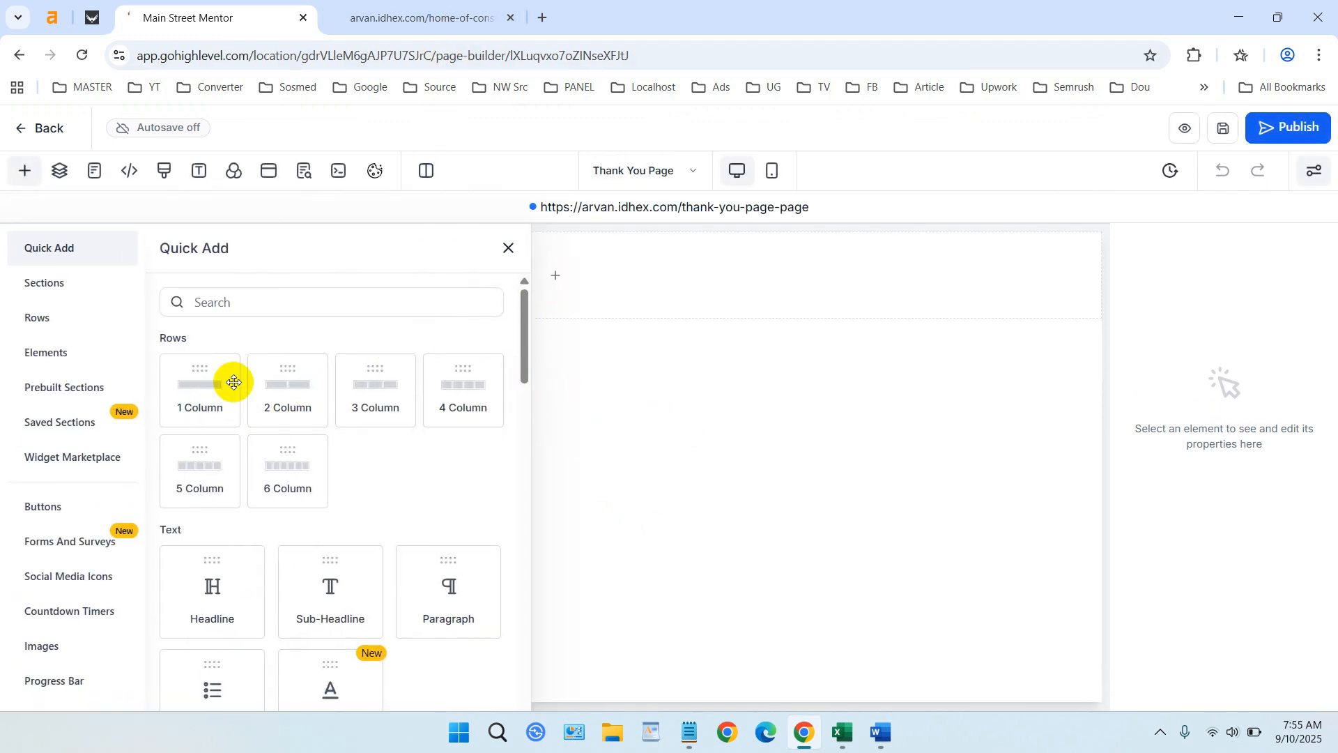
left_click_drag(234, 382, 639, 278)
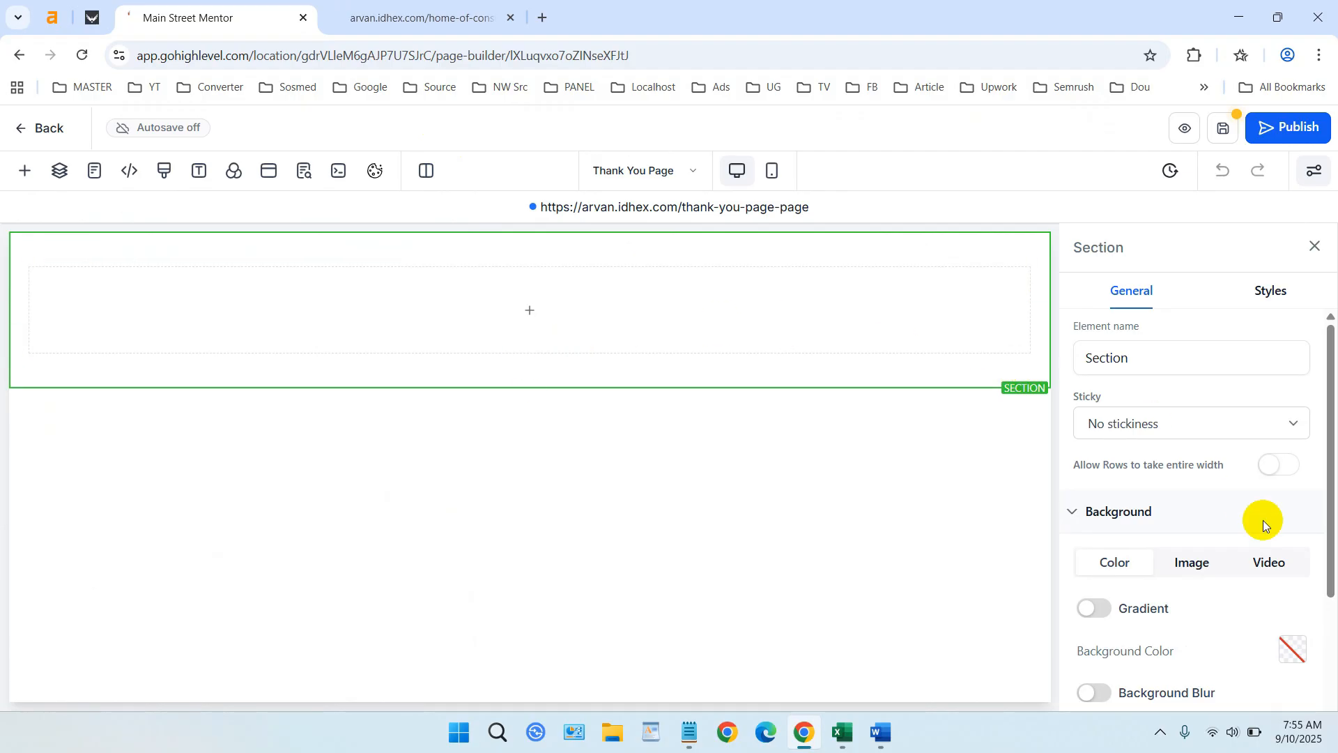
scroll(1265, 525, "down", 3)
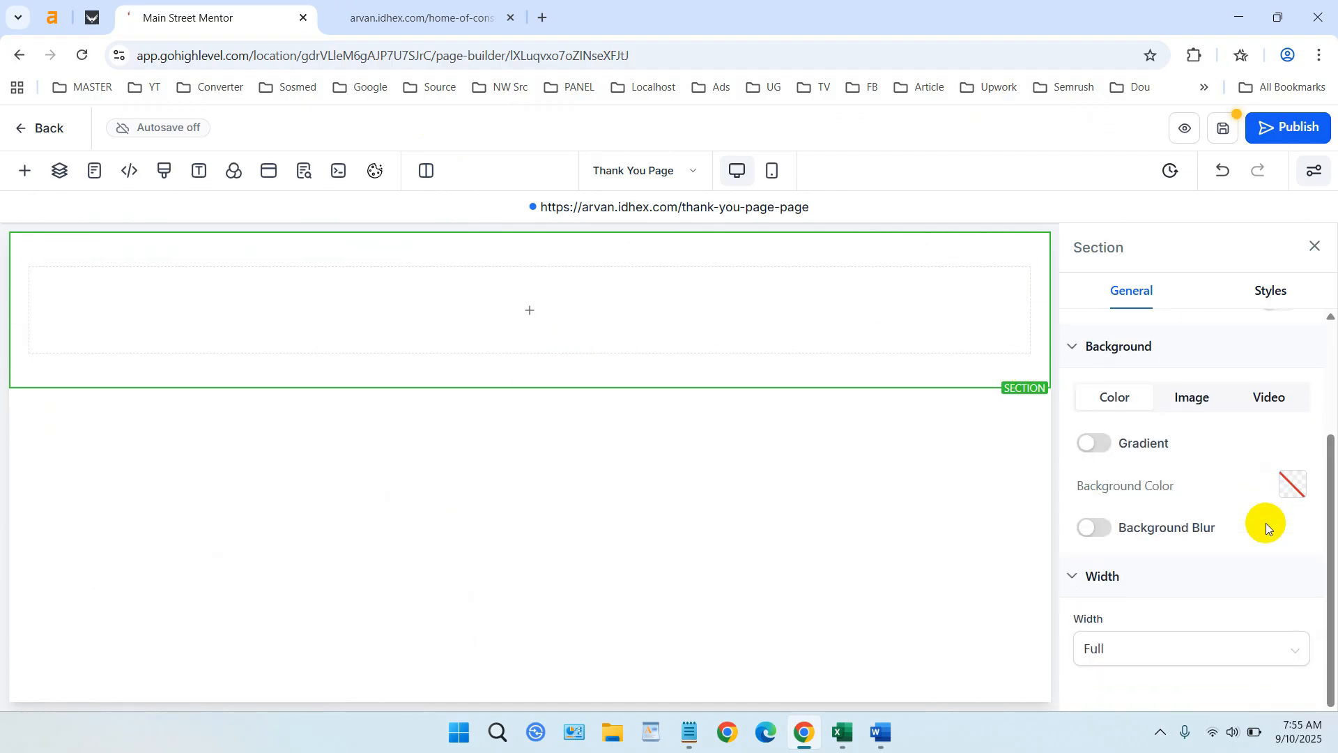
left_click(1108, 444)
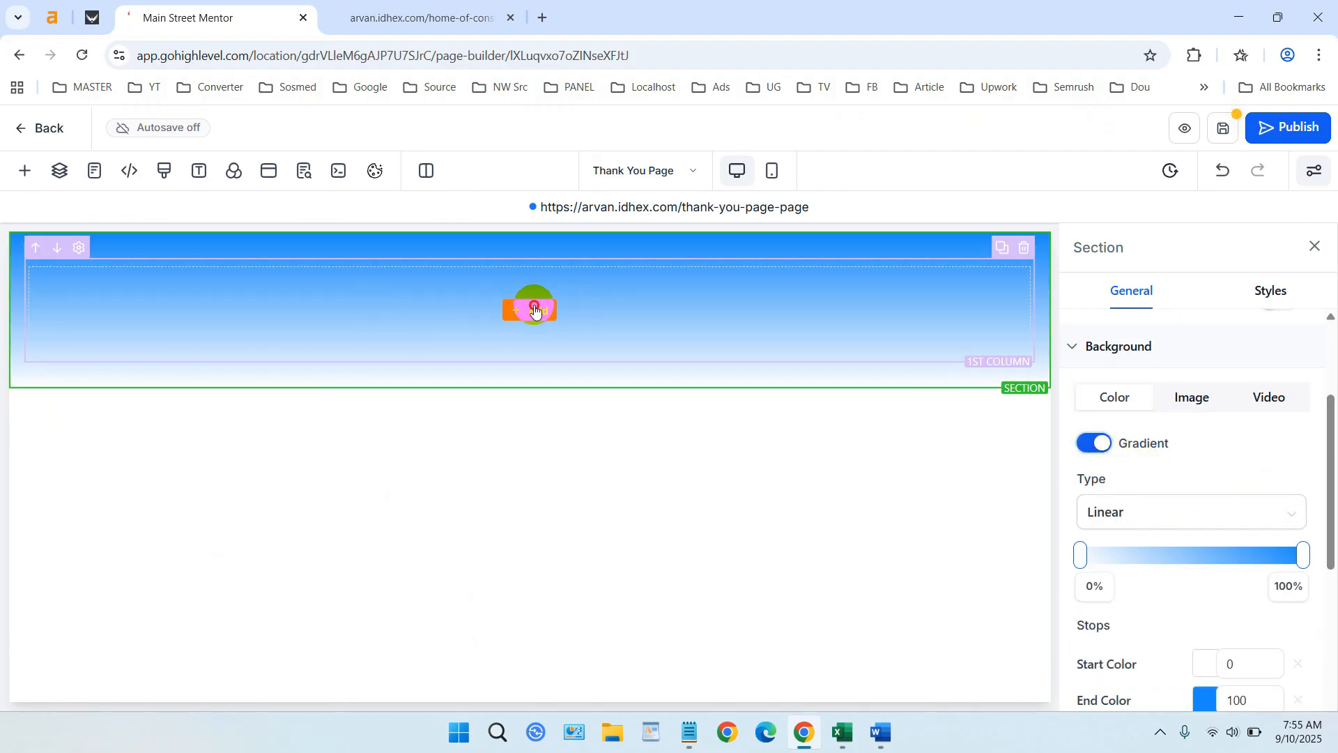
- Add a sub-headline reading 'Thank You.. You will contact by us later...'
left_click(534, 310)
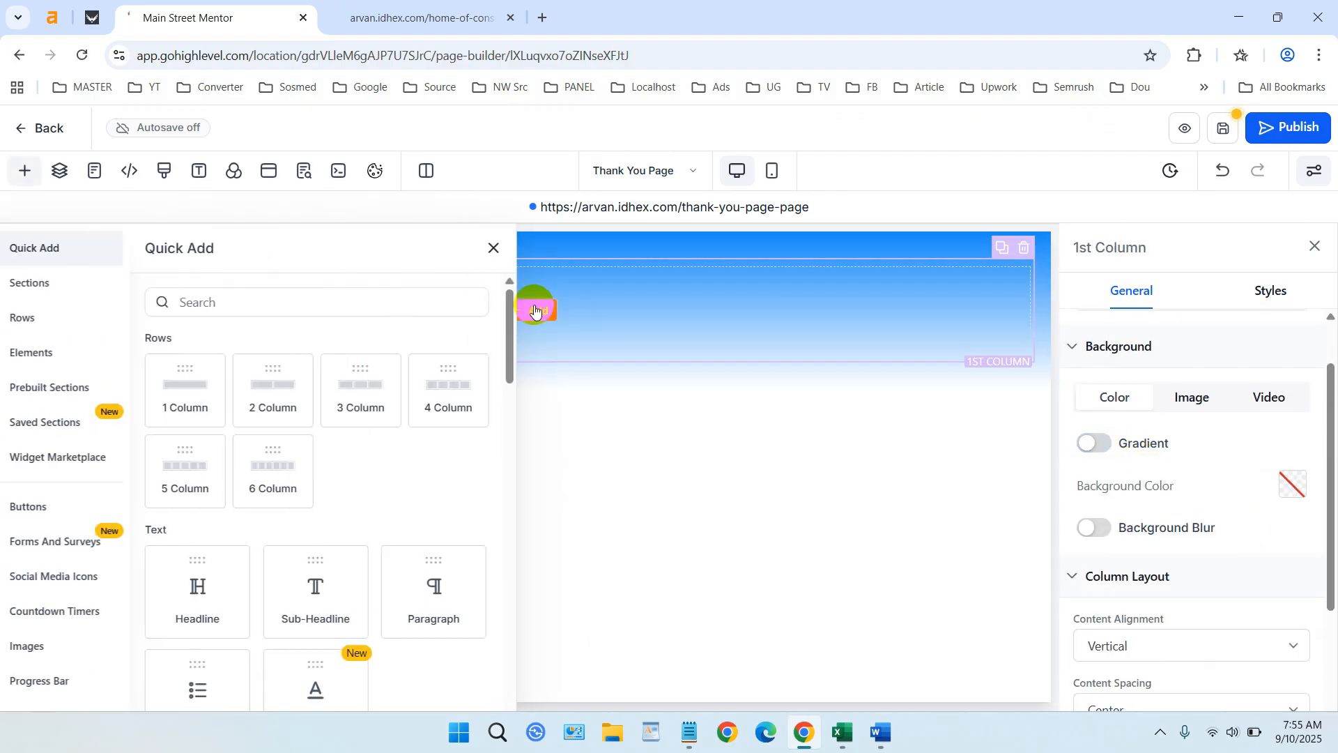
left_click(332, 591)
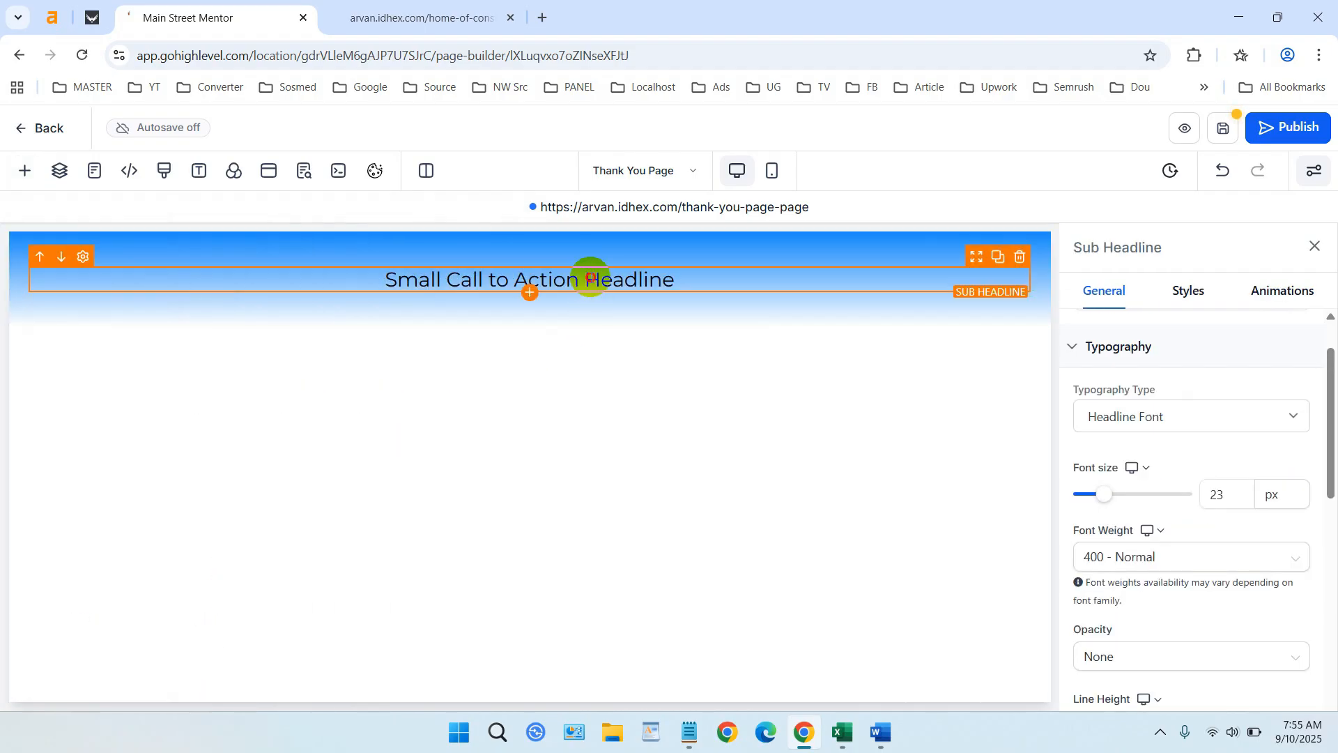
key("ctrl+a")
type("T")
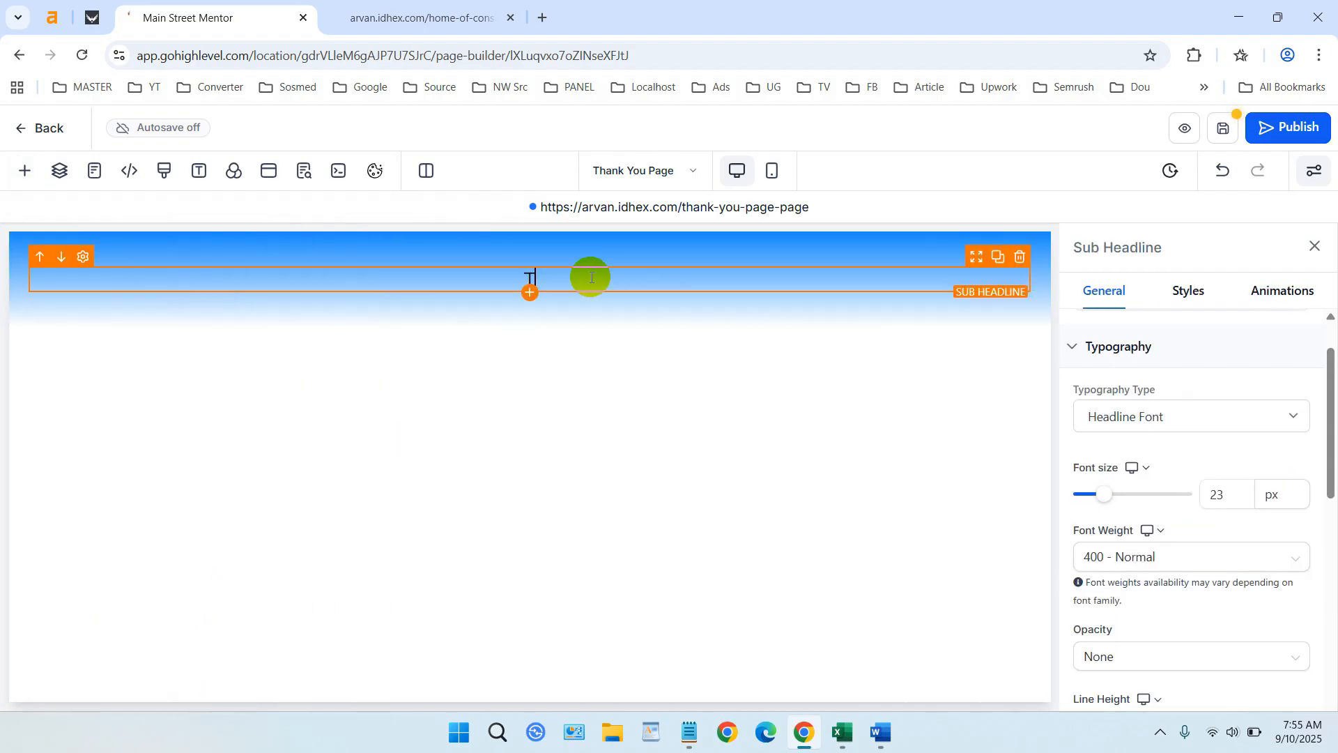
type("hank You.. Your")
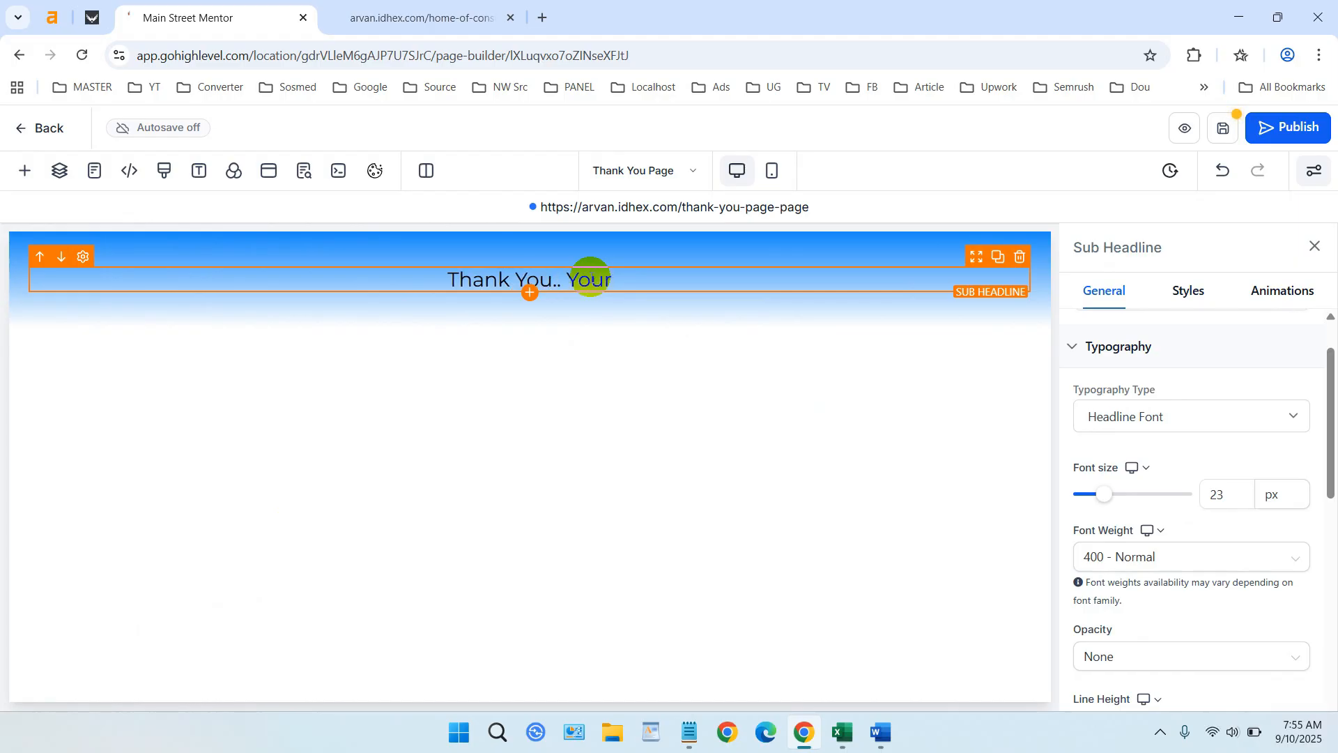
key("BackSpace")
type("w")
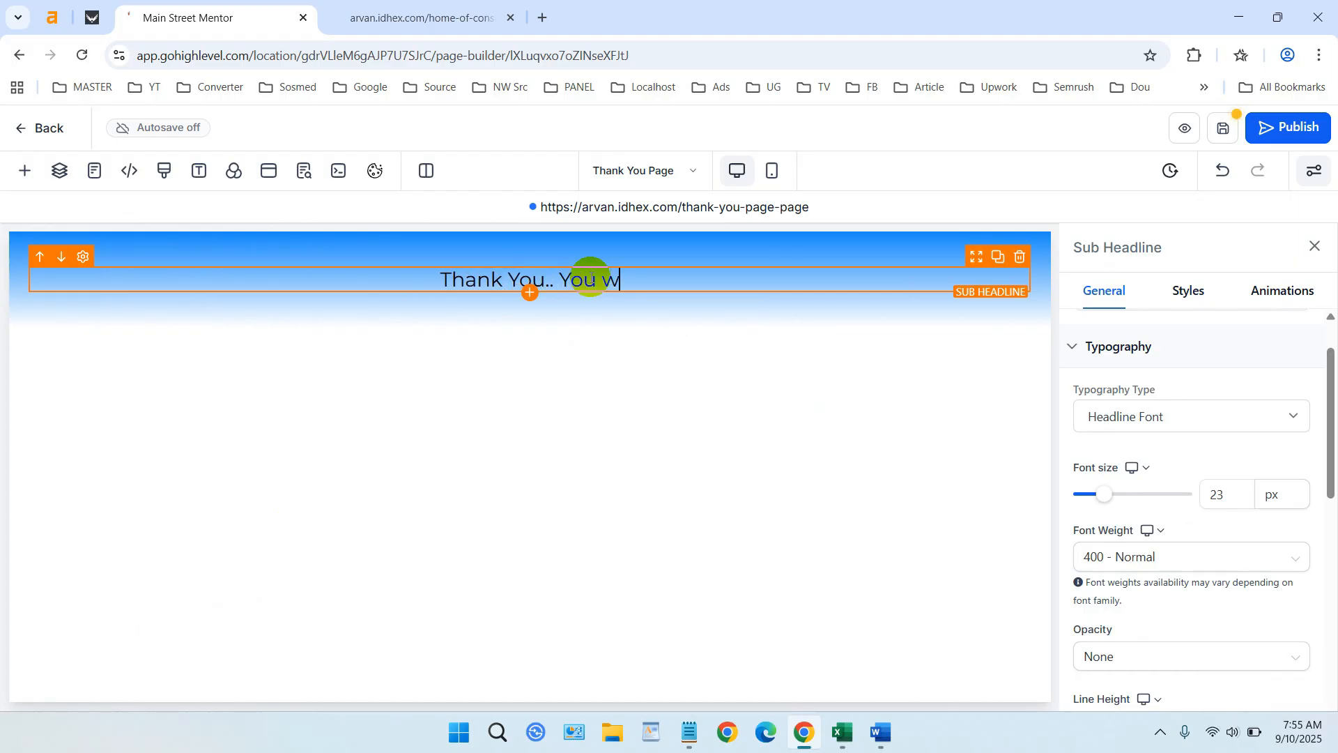
type("ill don")
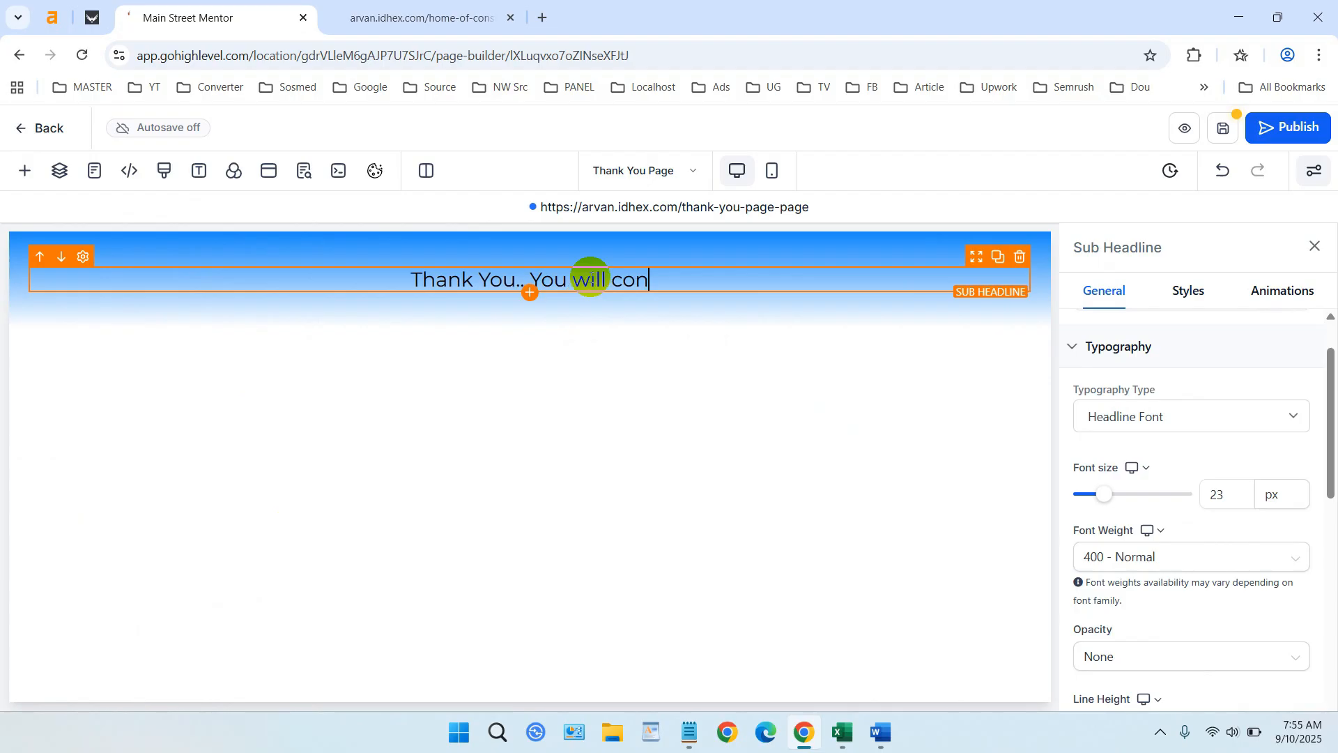
type("tact")
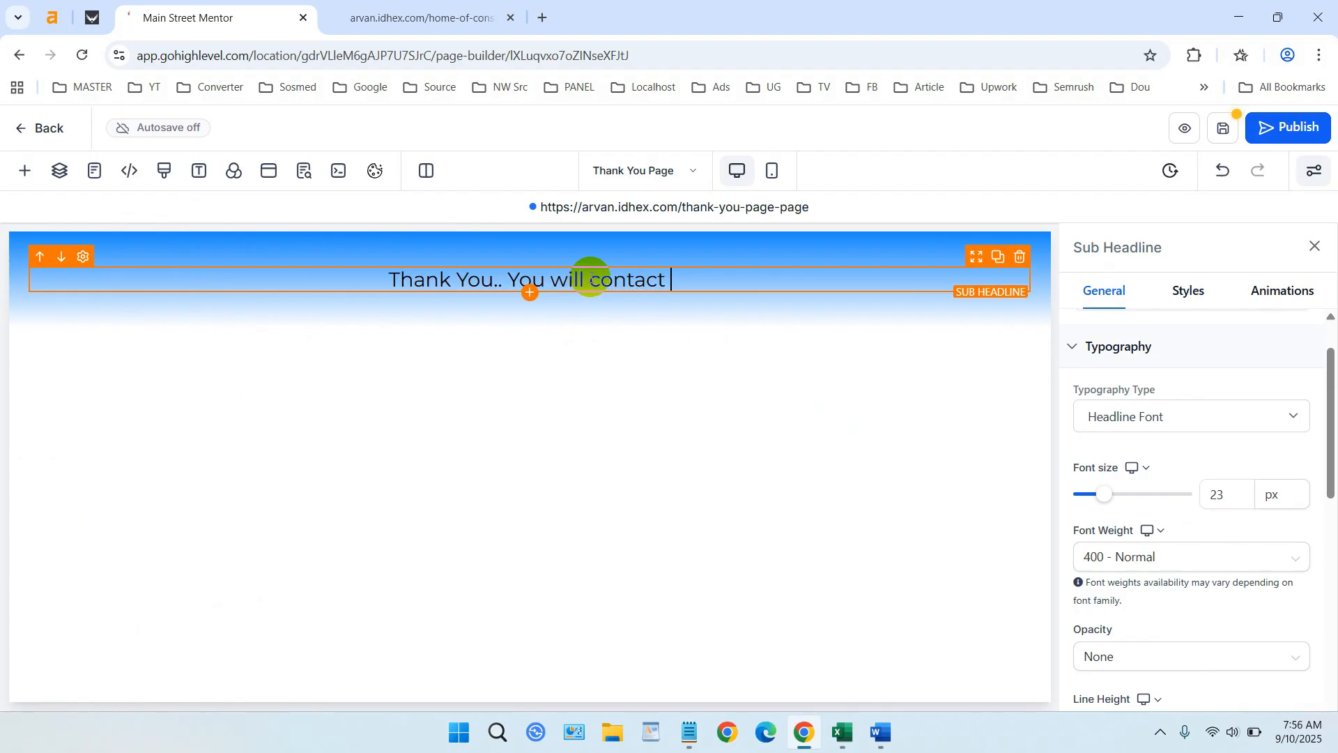
type(" by u")
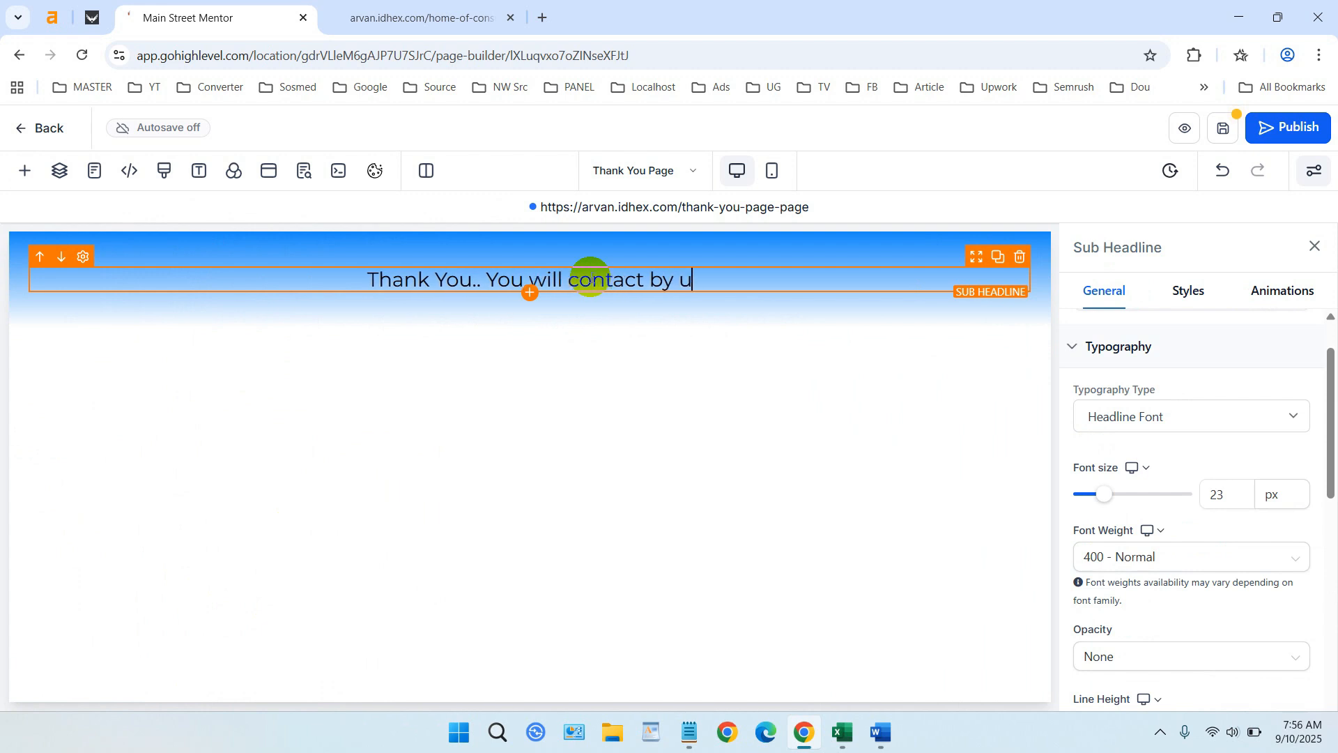
type("s later...")
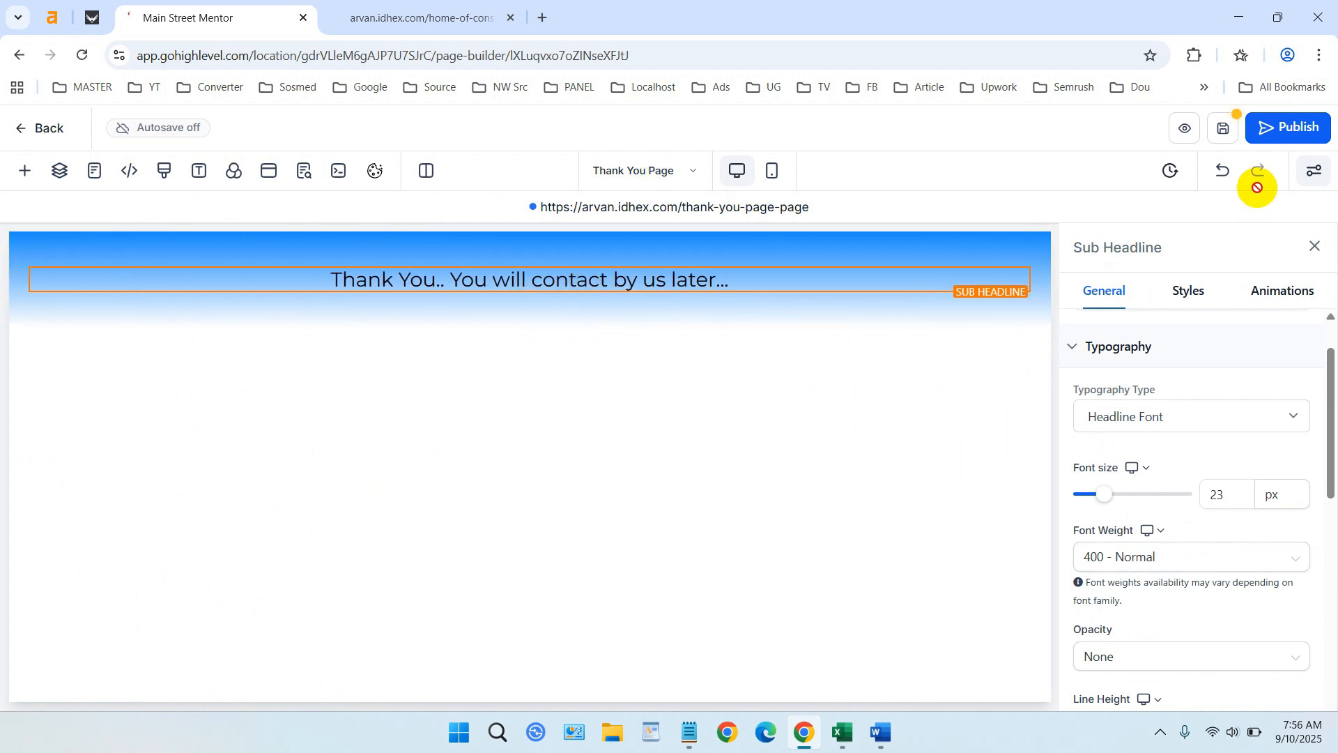
- Save and publish the Thank You Page
left_click(1223, 128)
left_click(1279, 130)
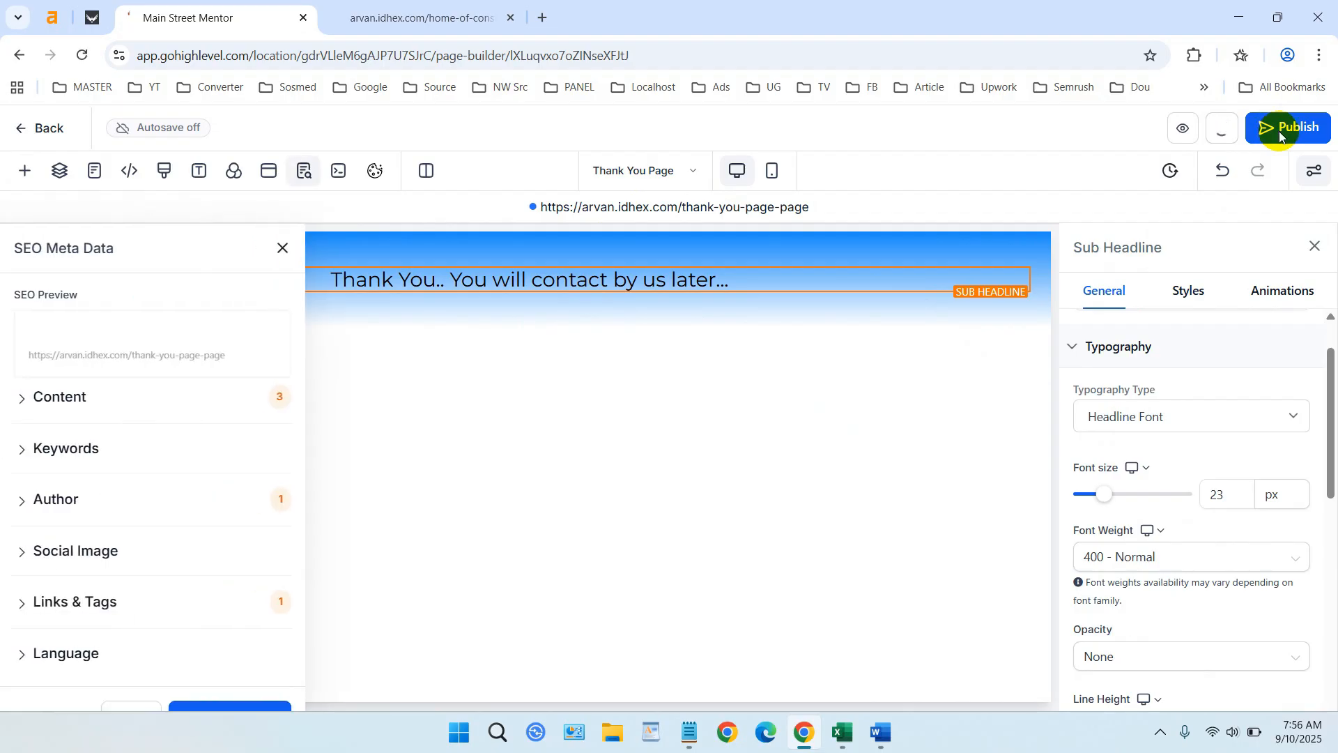
left_click(223, 710)
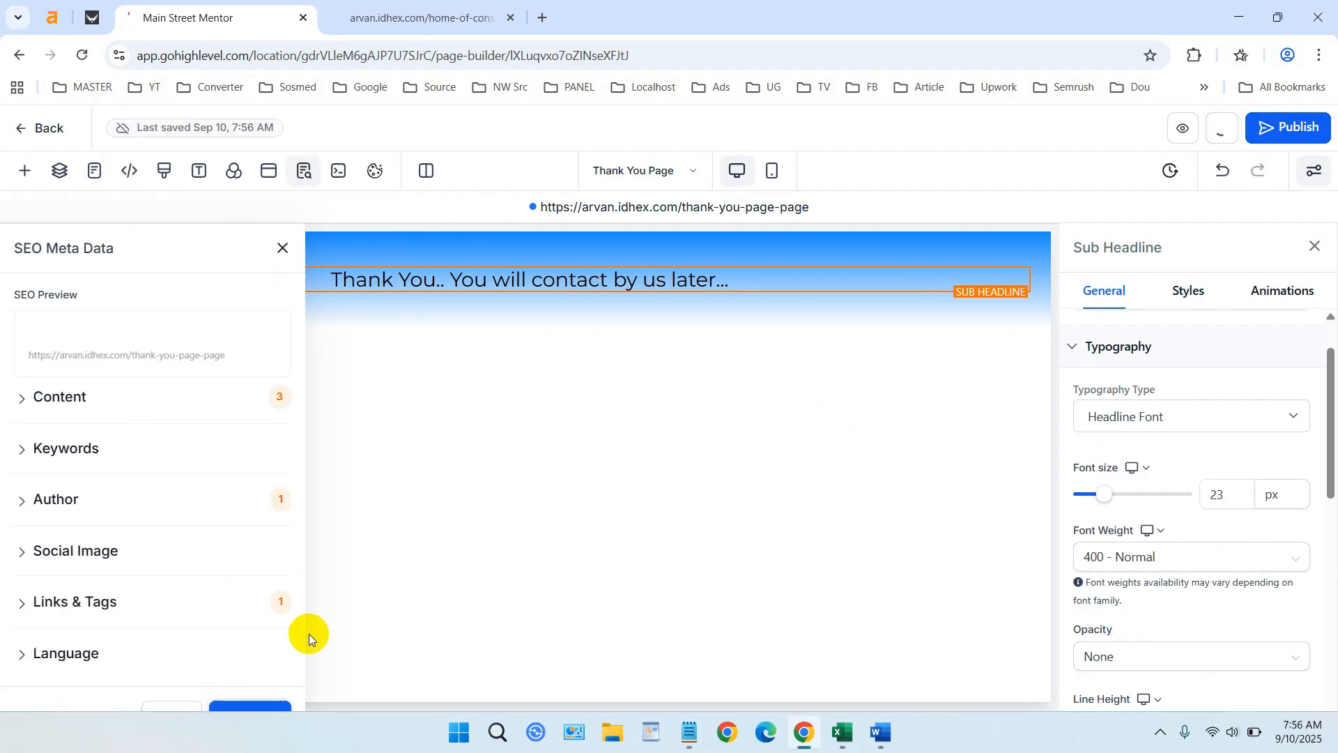
left_click(1284, 134)
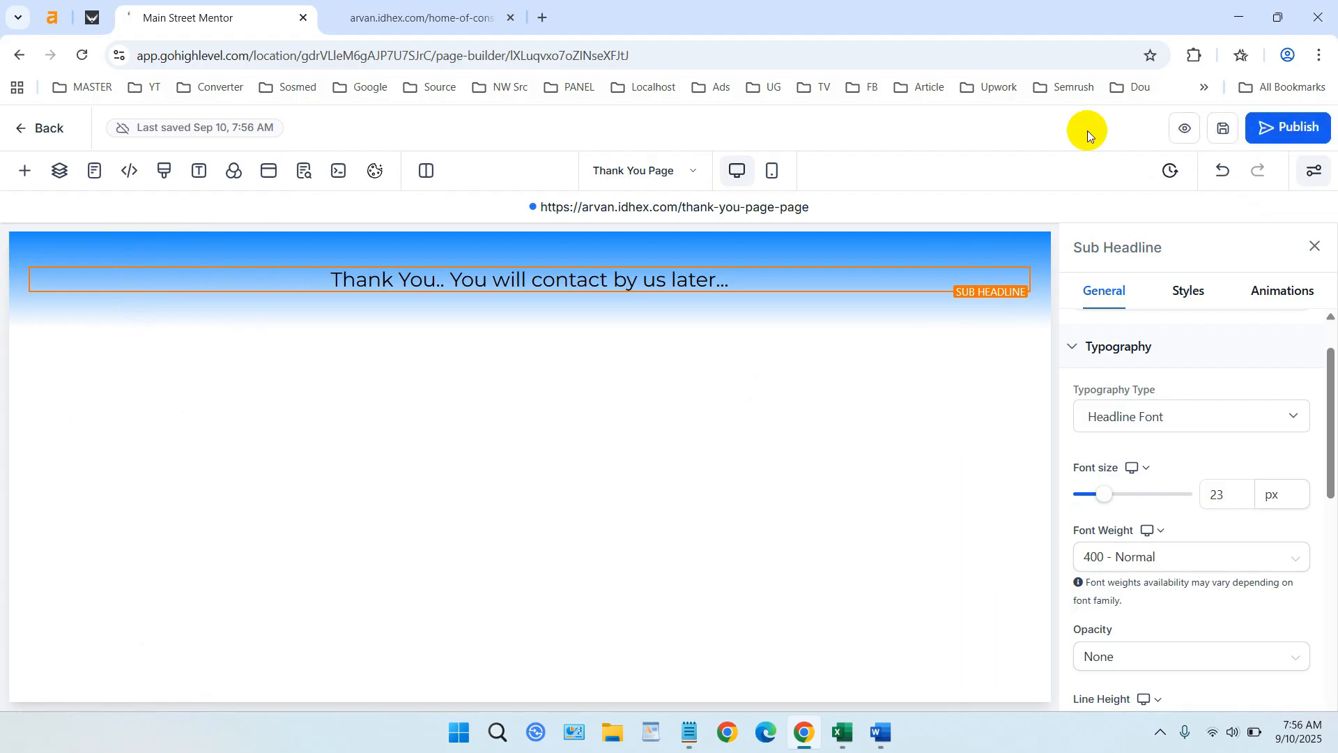
left_click(41, 129)
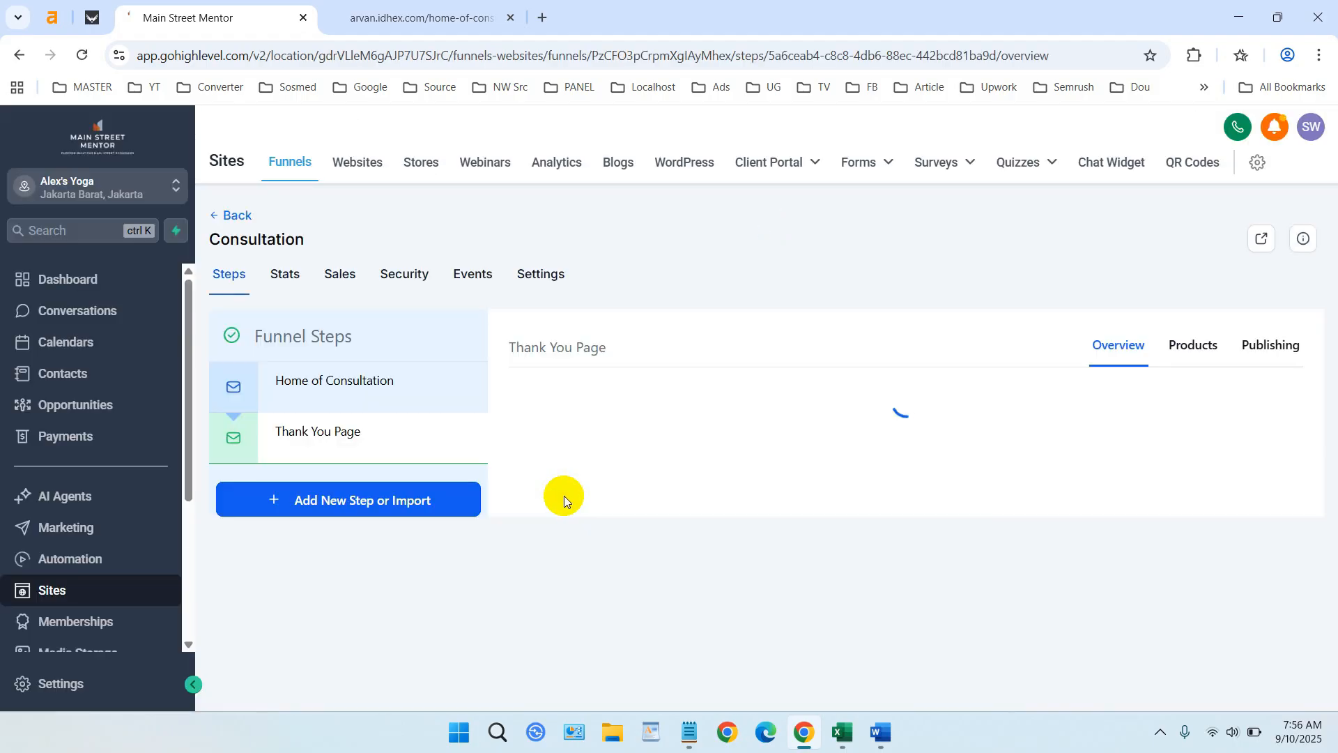
- Open the Home of Consultation page in the editor and select its form
left_click(378, 392)
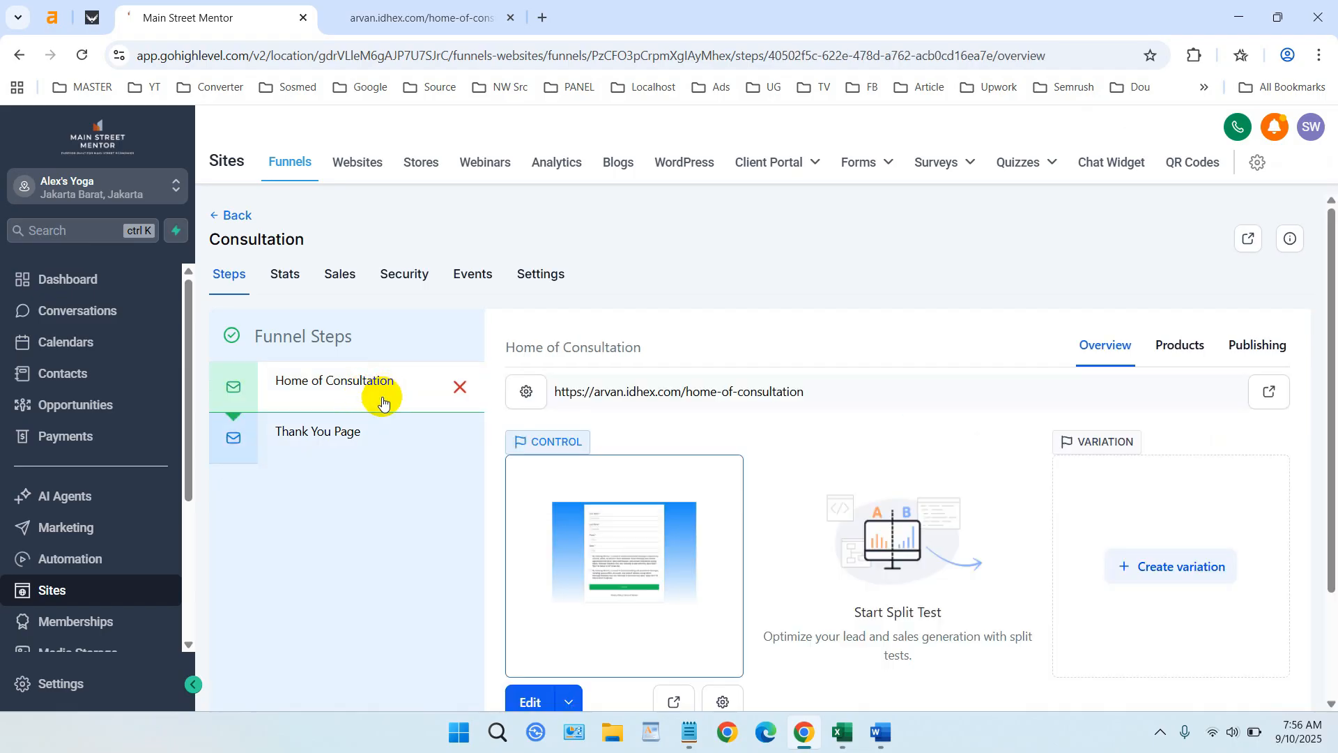
scroll(764, 663, "down", 2)
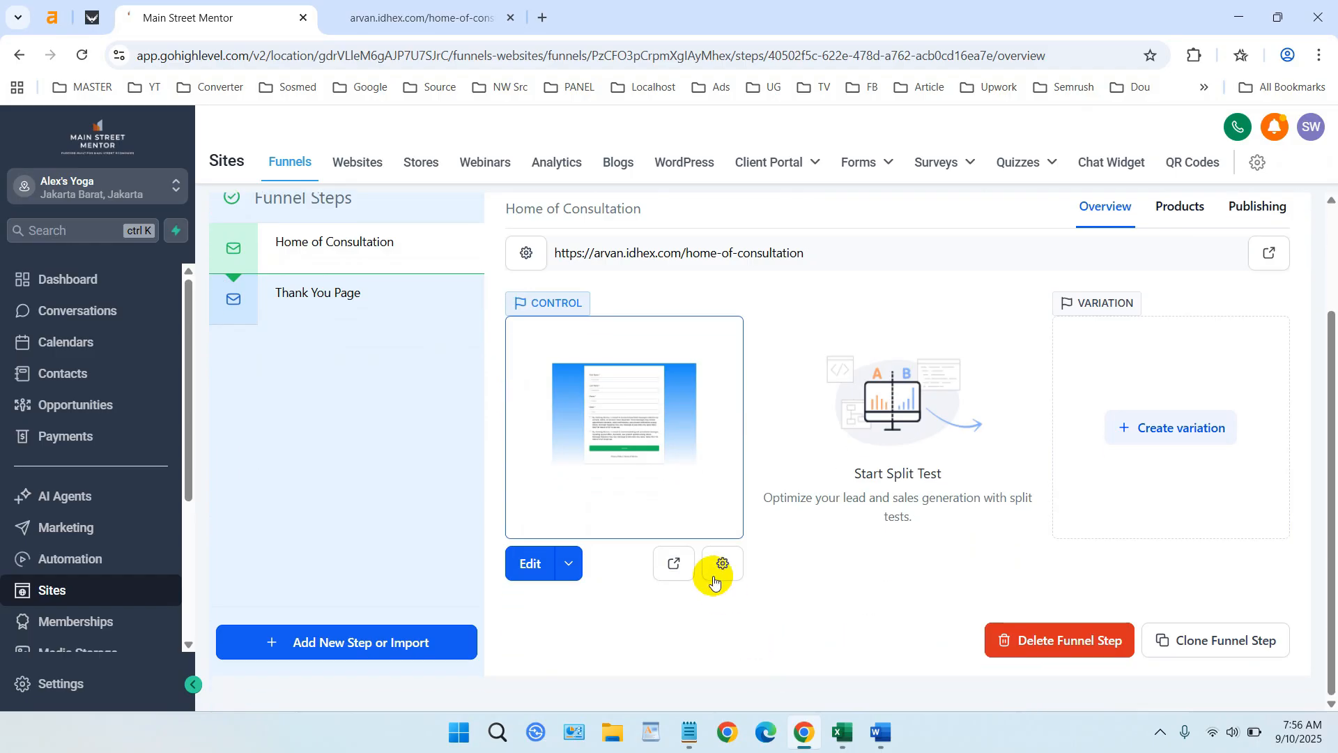
left_click(539, 566)
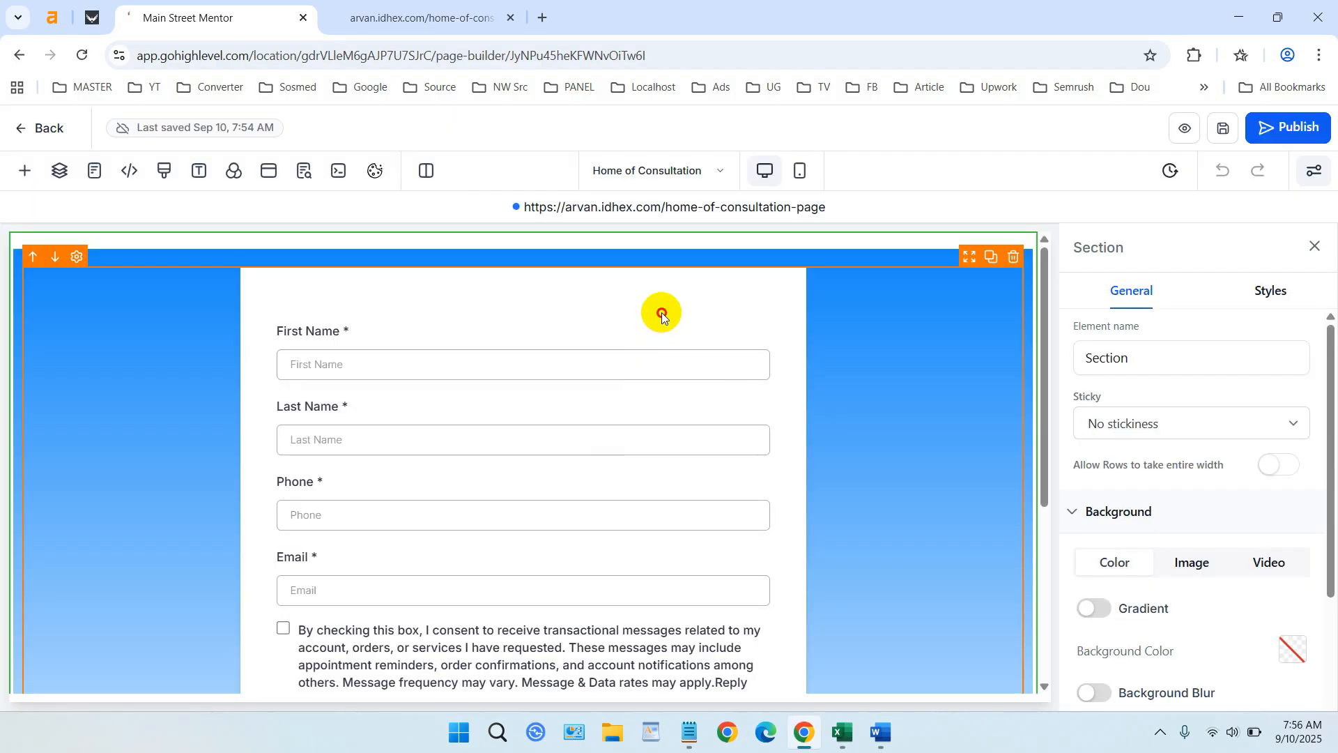
left_click(662, 312)
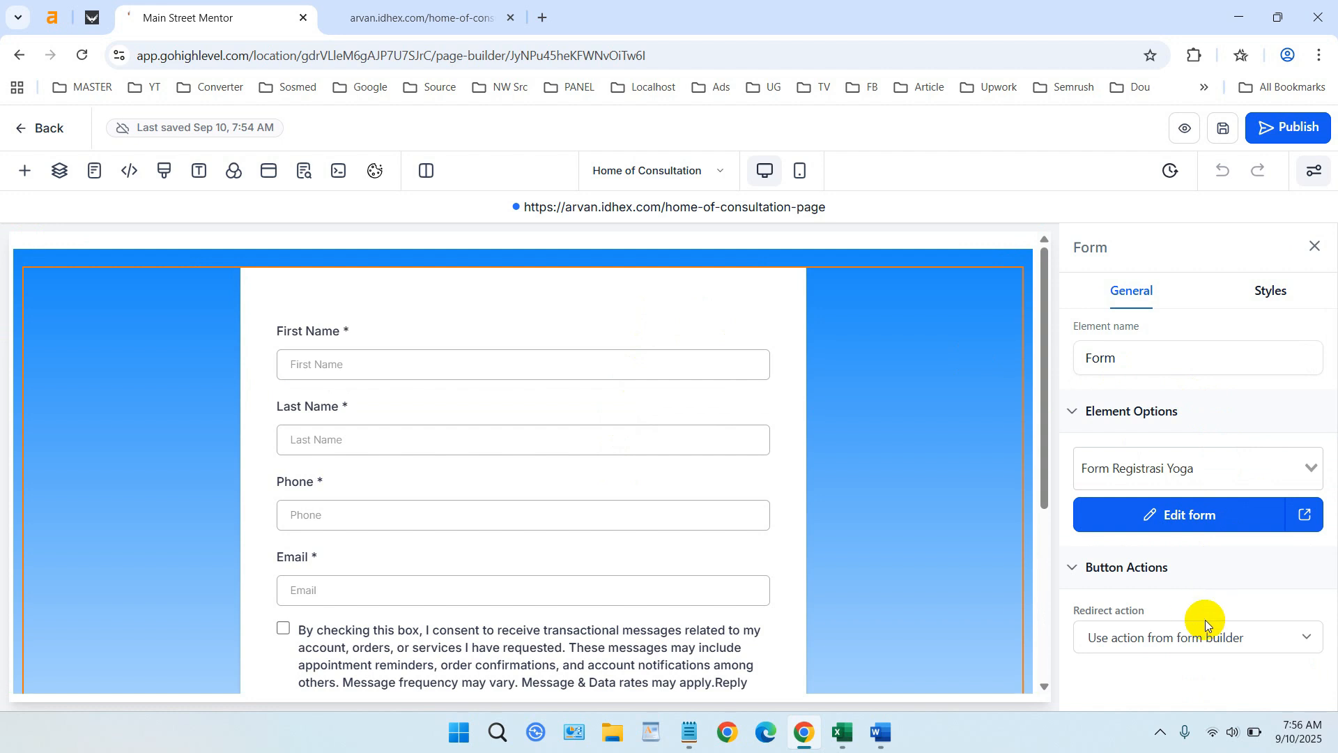
- Set the form's after-submit redirect action to Go to Next step
left_click(1201, 638)
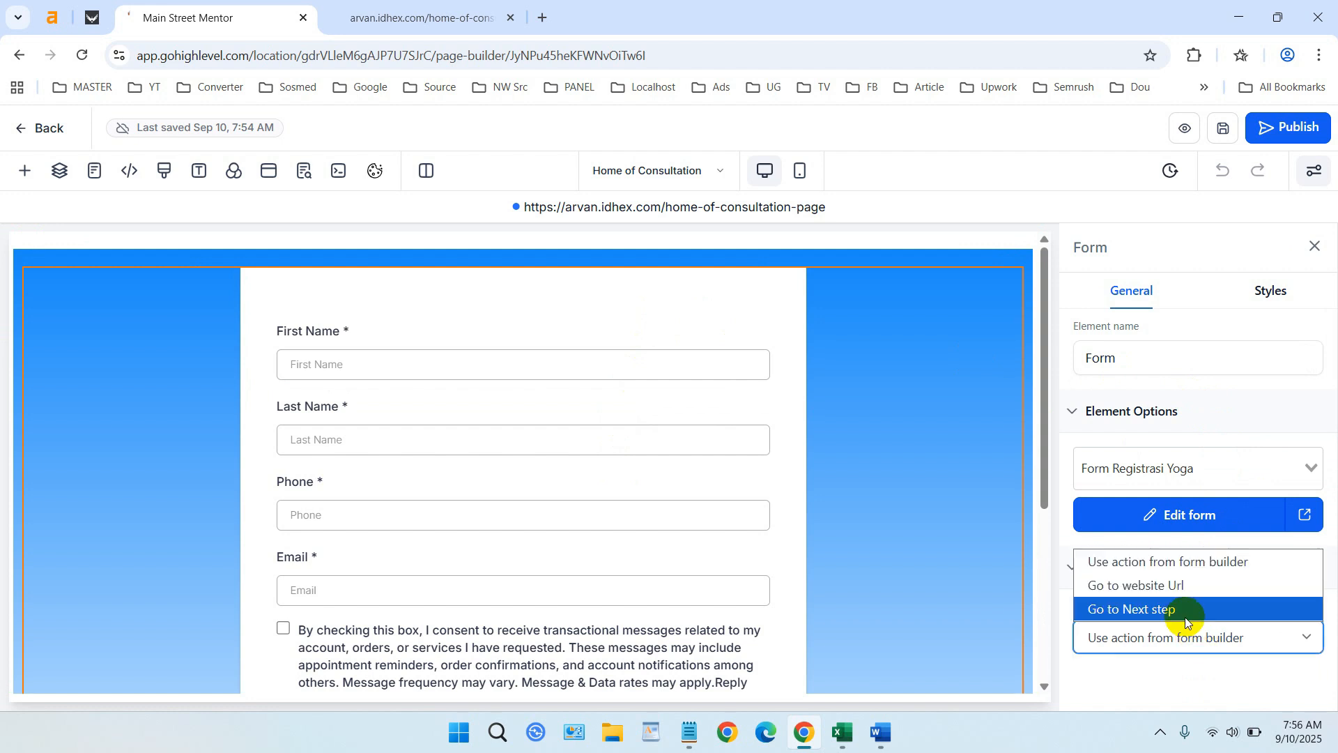
left_click(1187, 610)
left_click(1193, 639)
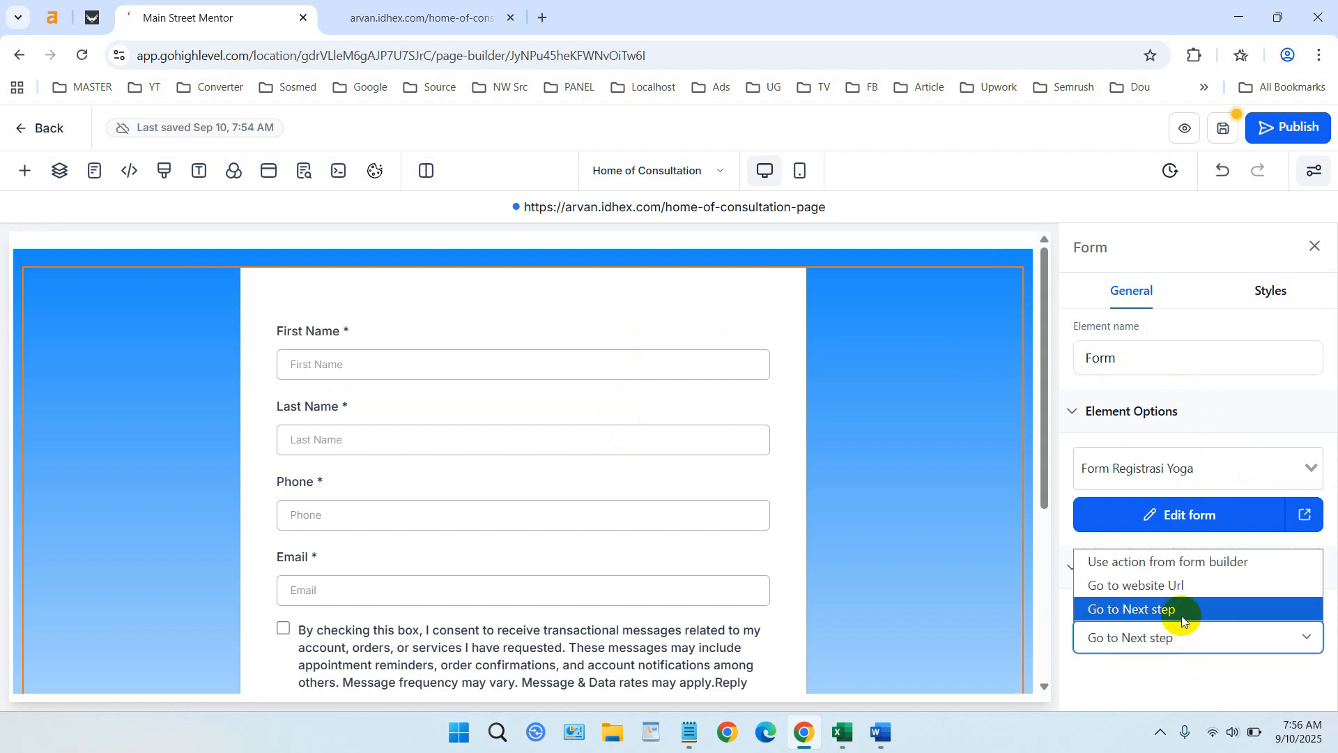
left_click(1183, 589)
left_click(1191, 640)
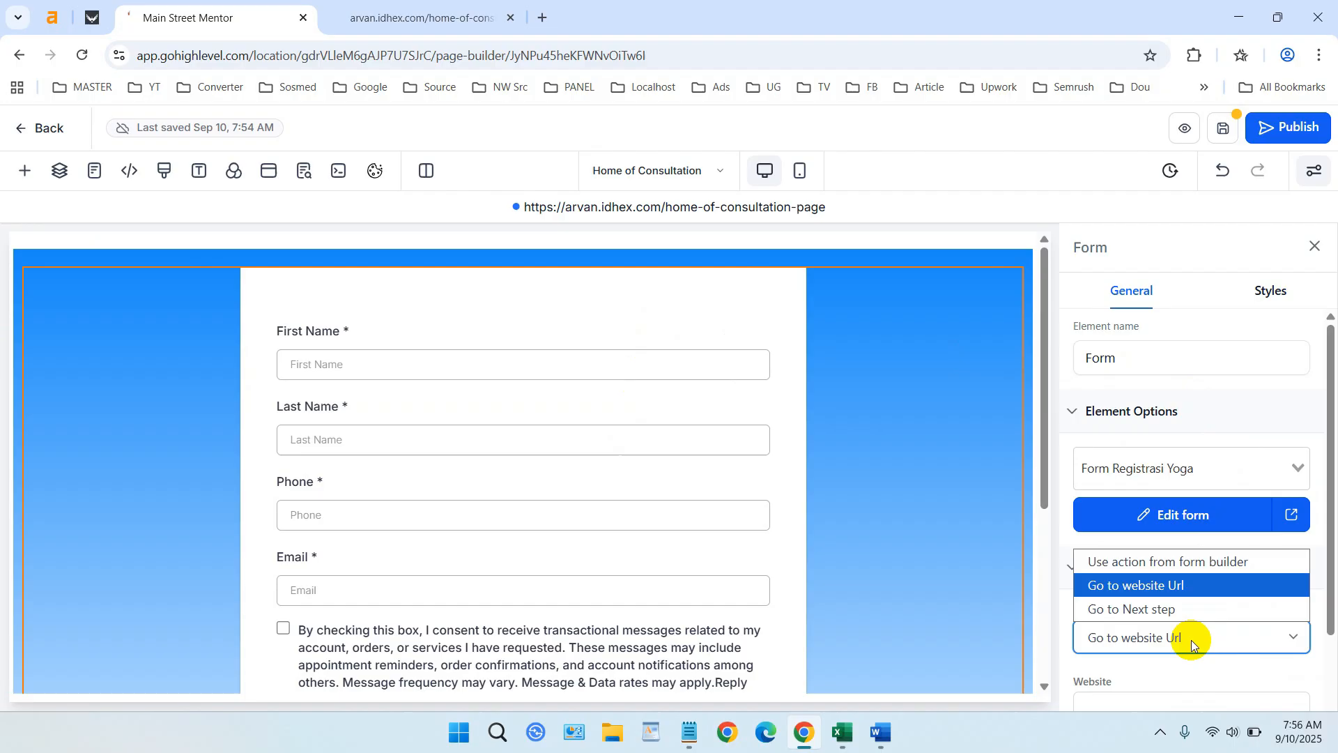
left_click(1165, 608)
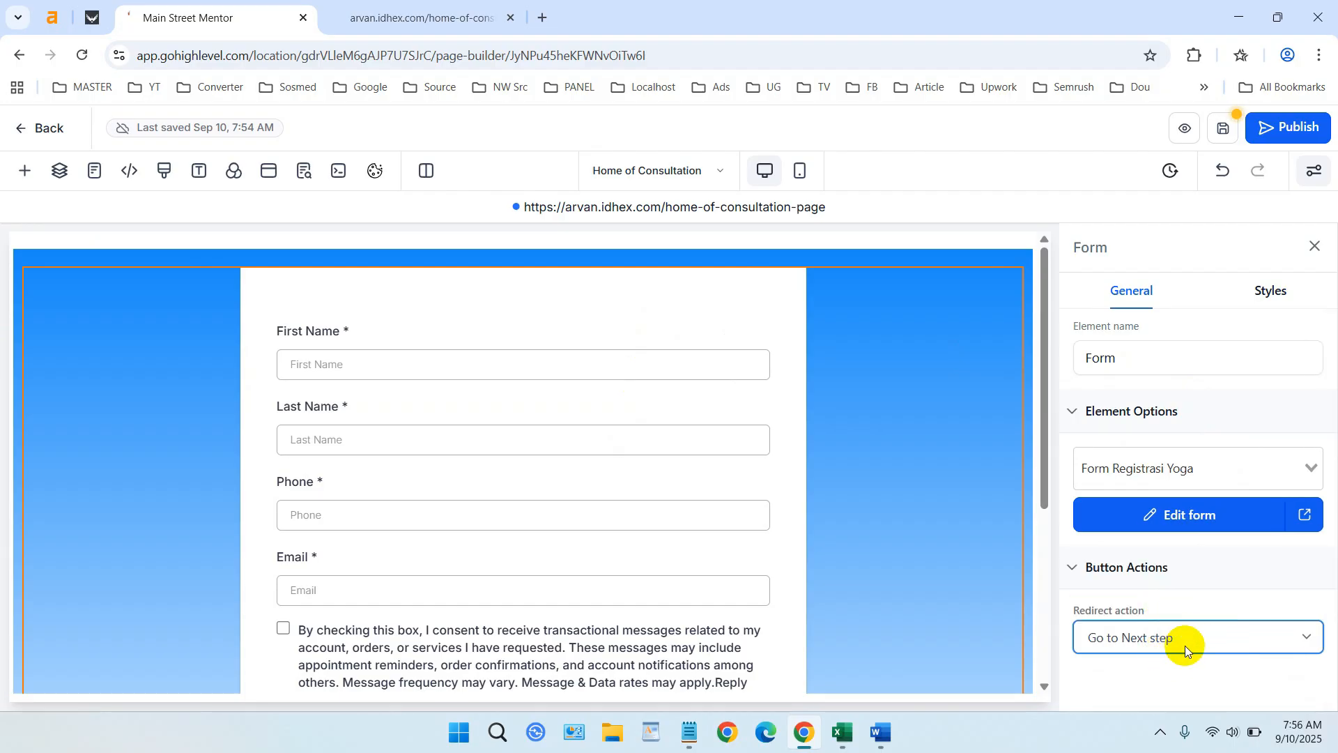
scroll(582, 451, "down", 3)
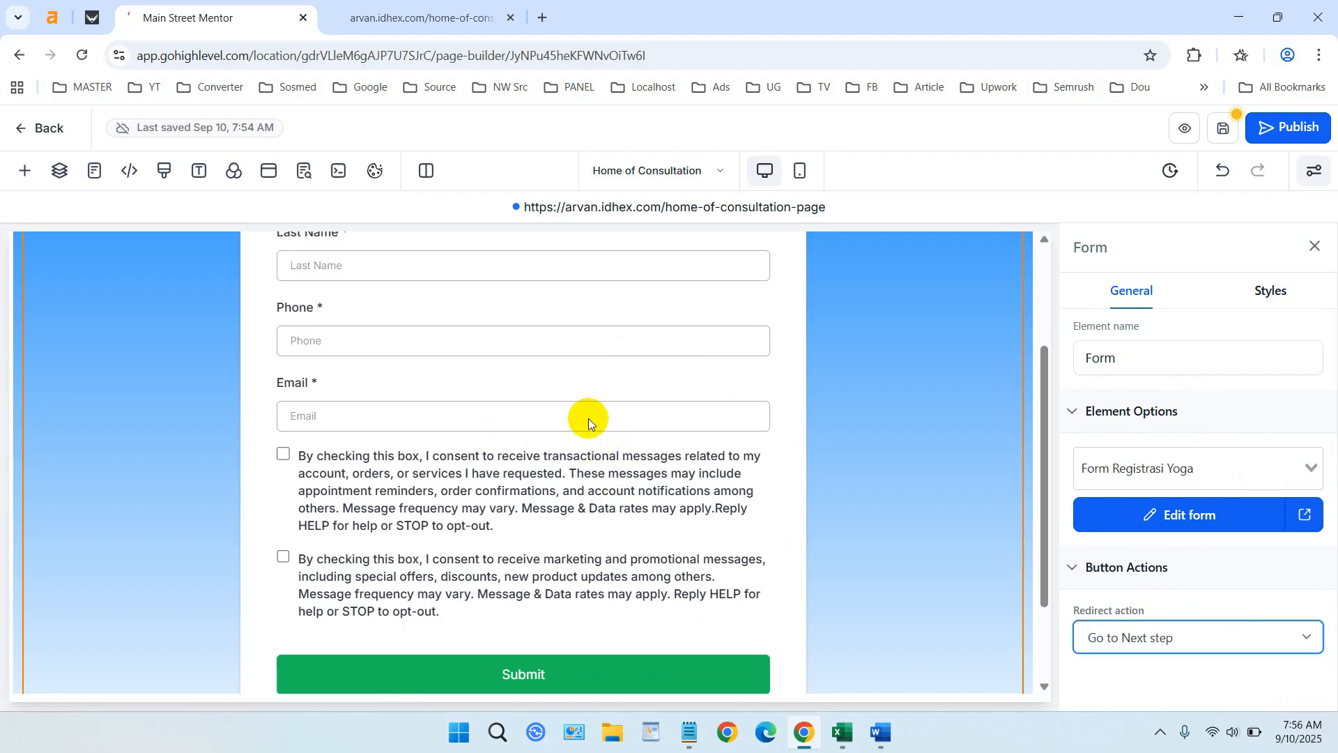
scroll(456, 415, "up", 3)
scroll(454, 462, "down", 3)
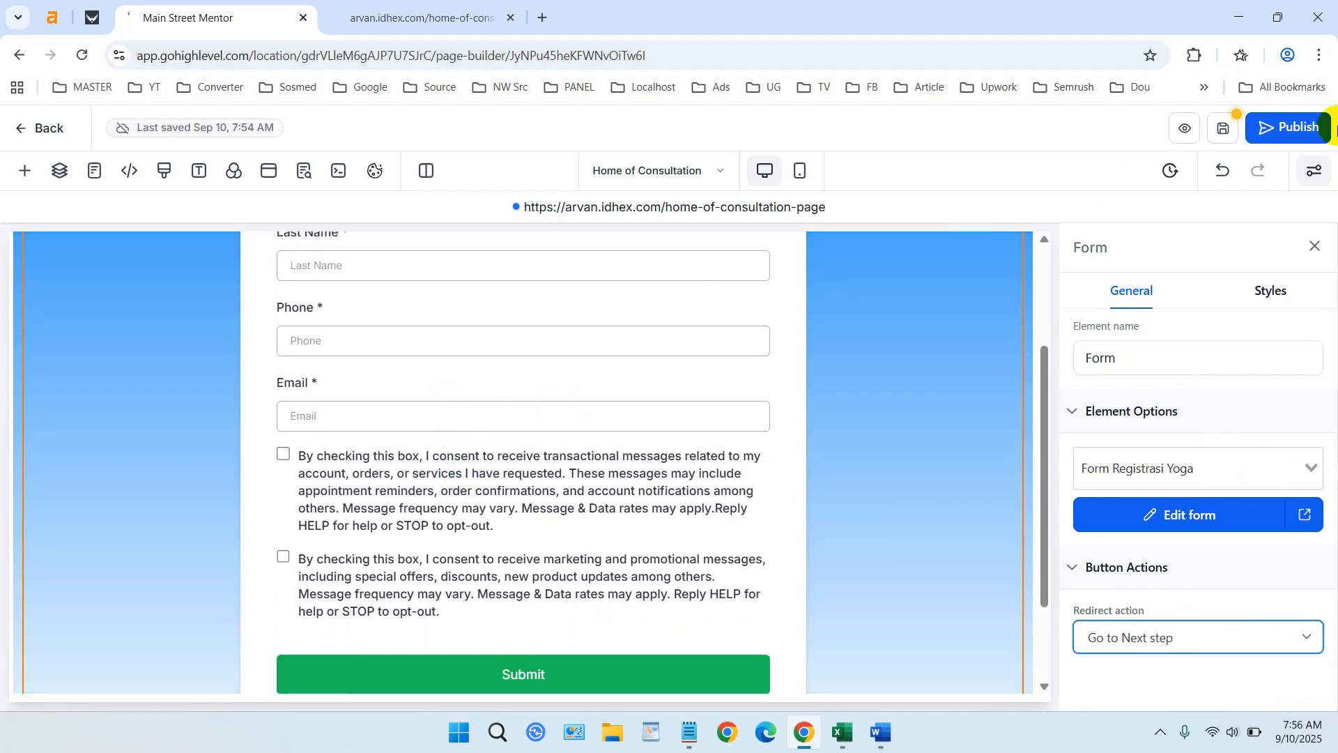
- Save and republish the Home of Consultation page
left_click(1285, 128)
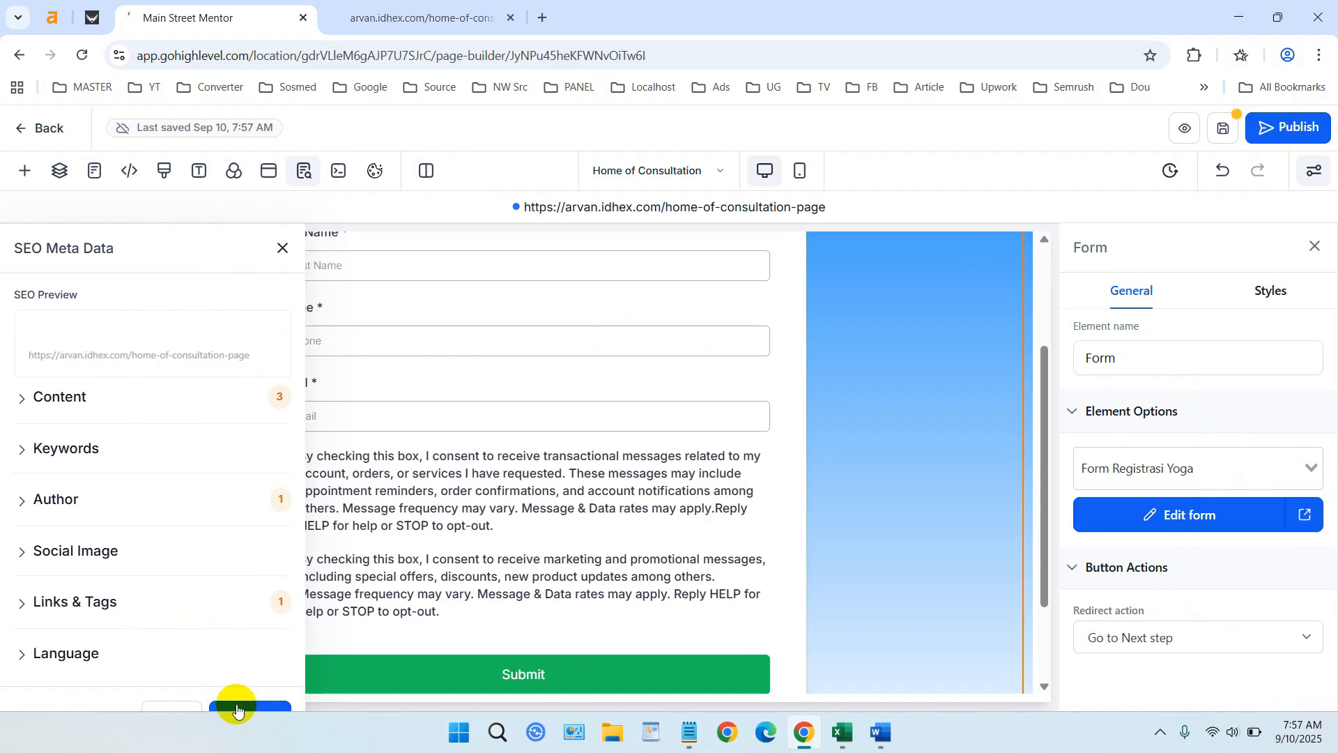
left_click(236, 709)
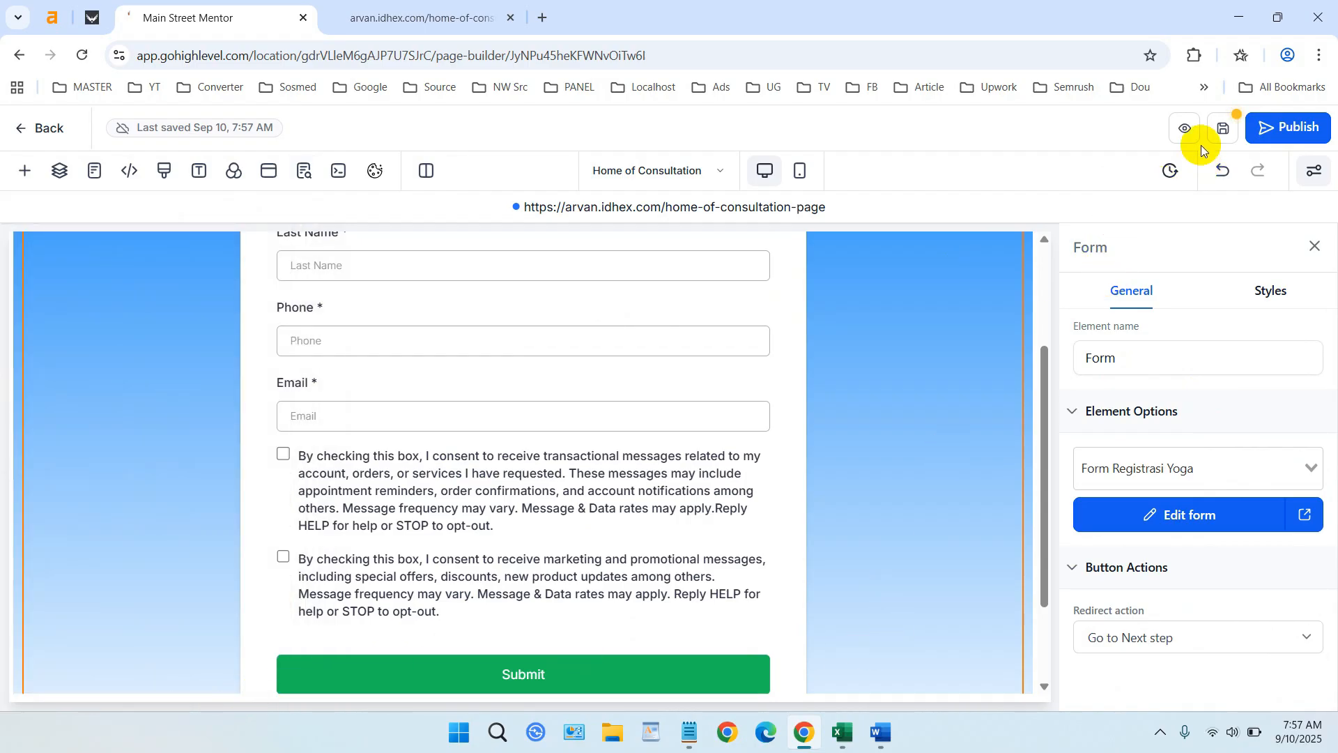
left_click(1222, 128)
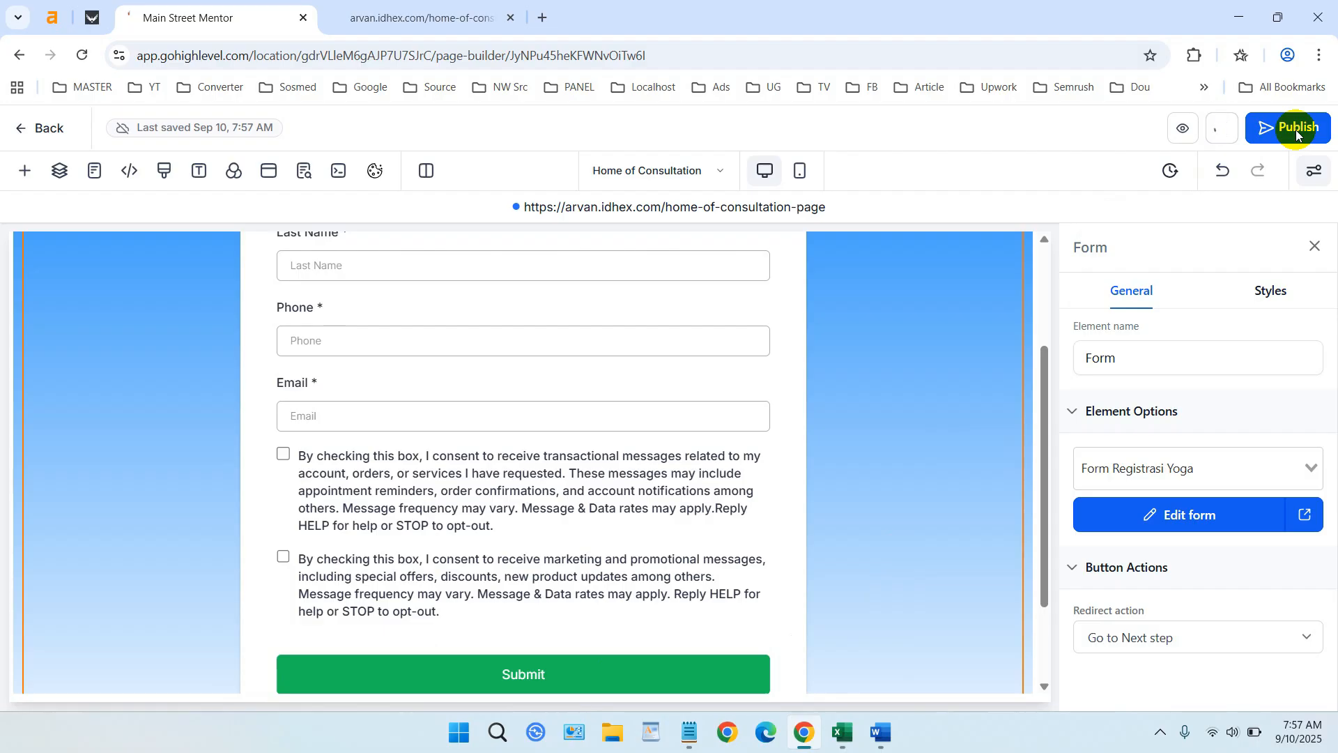
left_click(1295, 131)
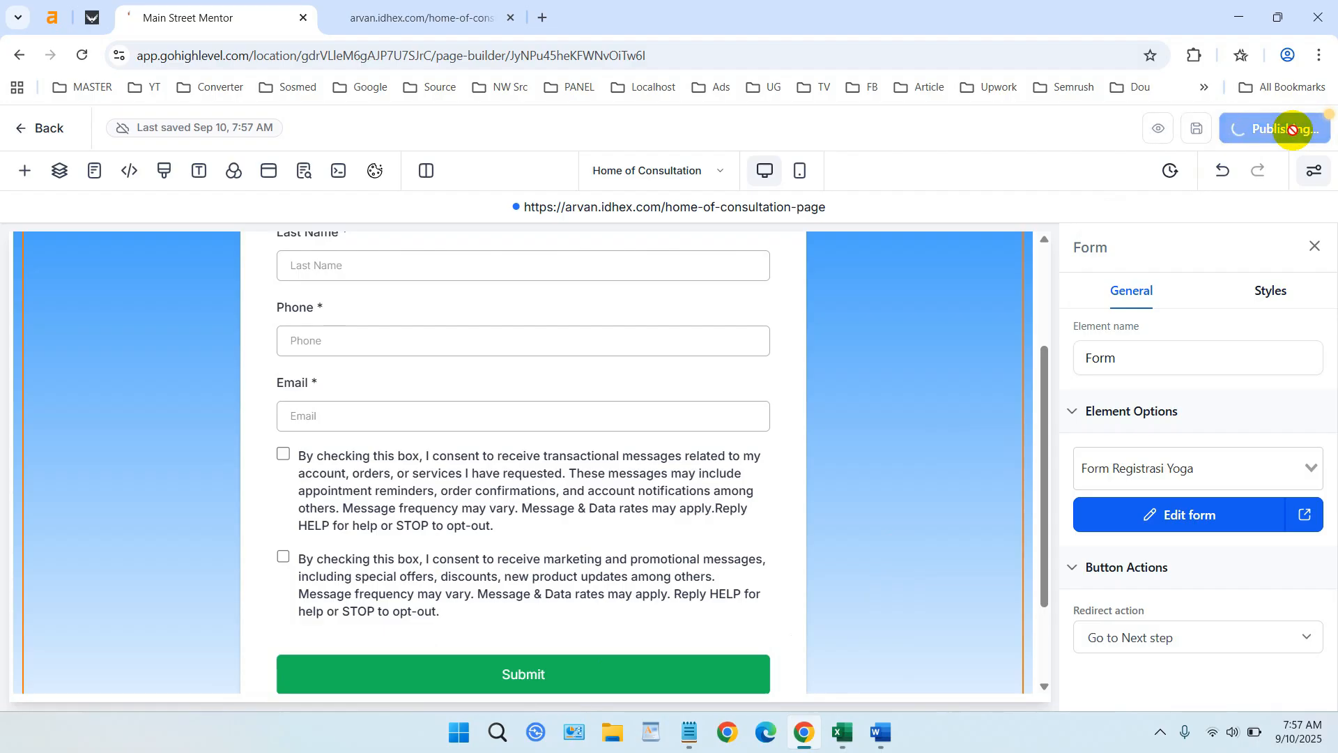
- Open the live consultation page in its own tab
left_click(764, 207)
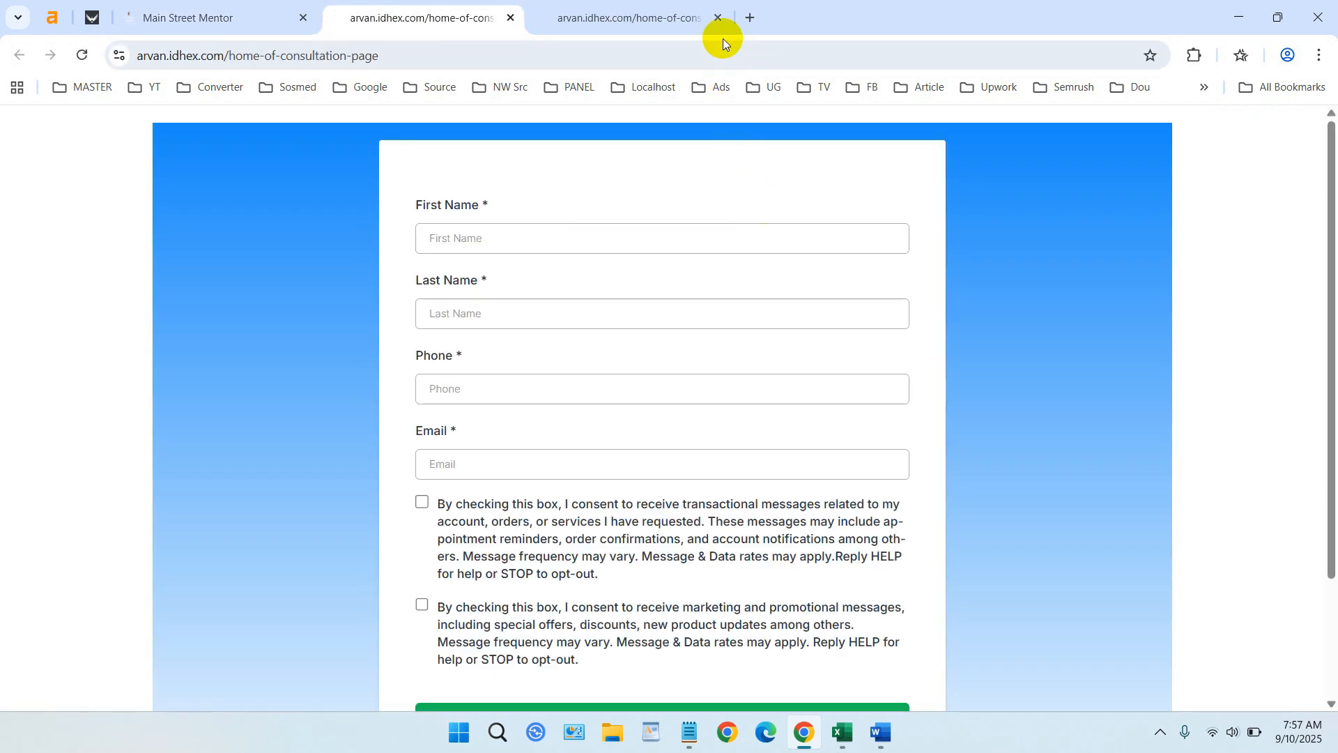
left_click(717, 18)
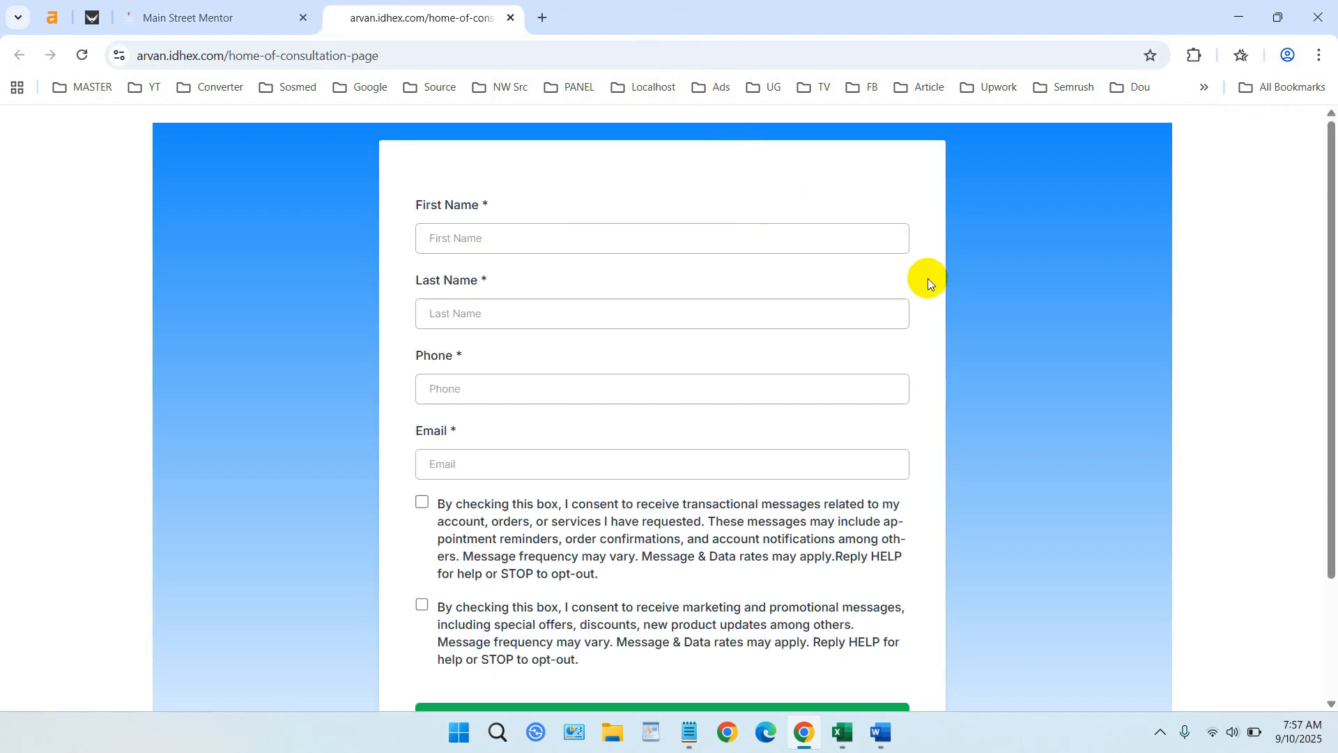
scroll(927, 278, "down", 2)
scroll(931, 283, "up", 2)
- Fill the form with a test name, phone number and email address
left_click(648, 235)
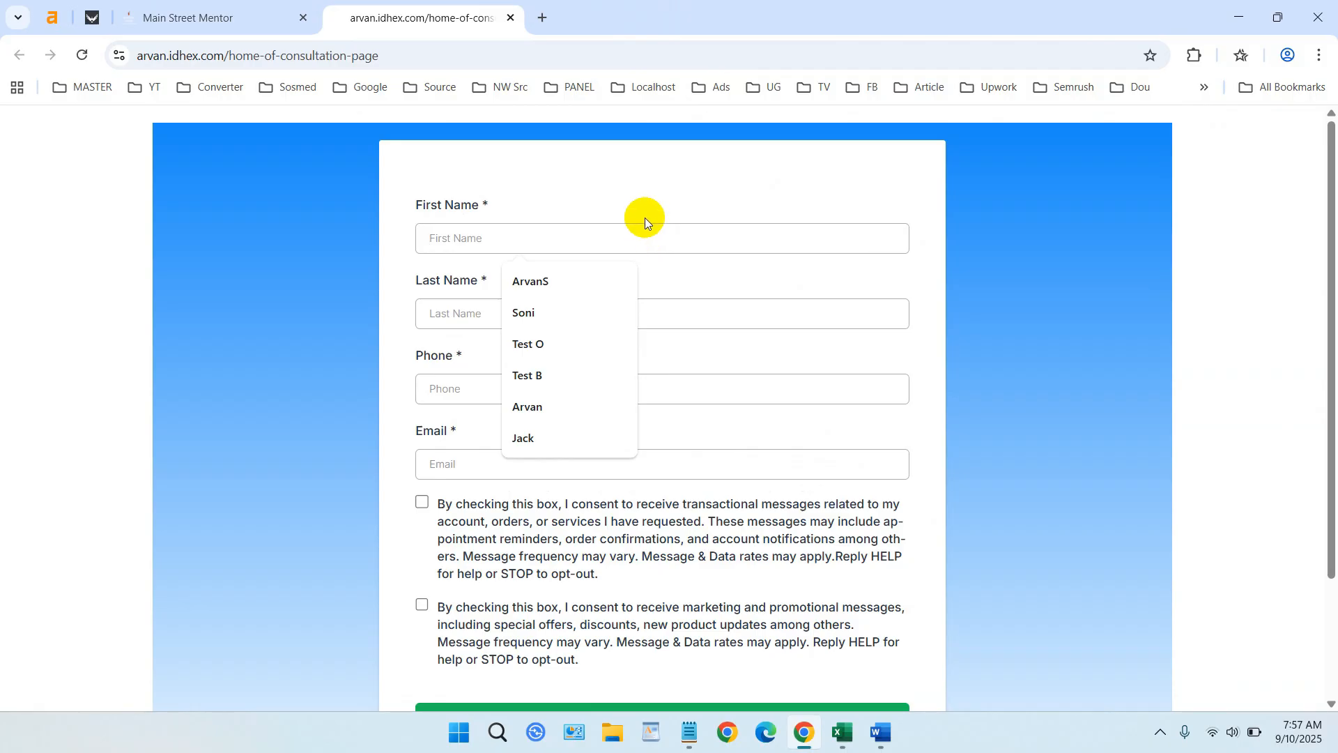
left_click(645, 221)
left_click(652, 245)
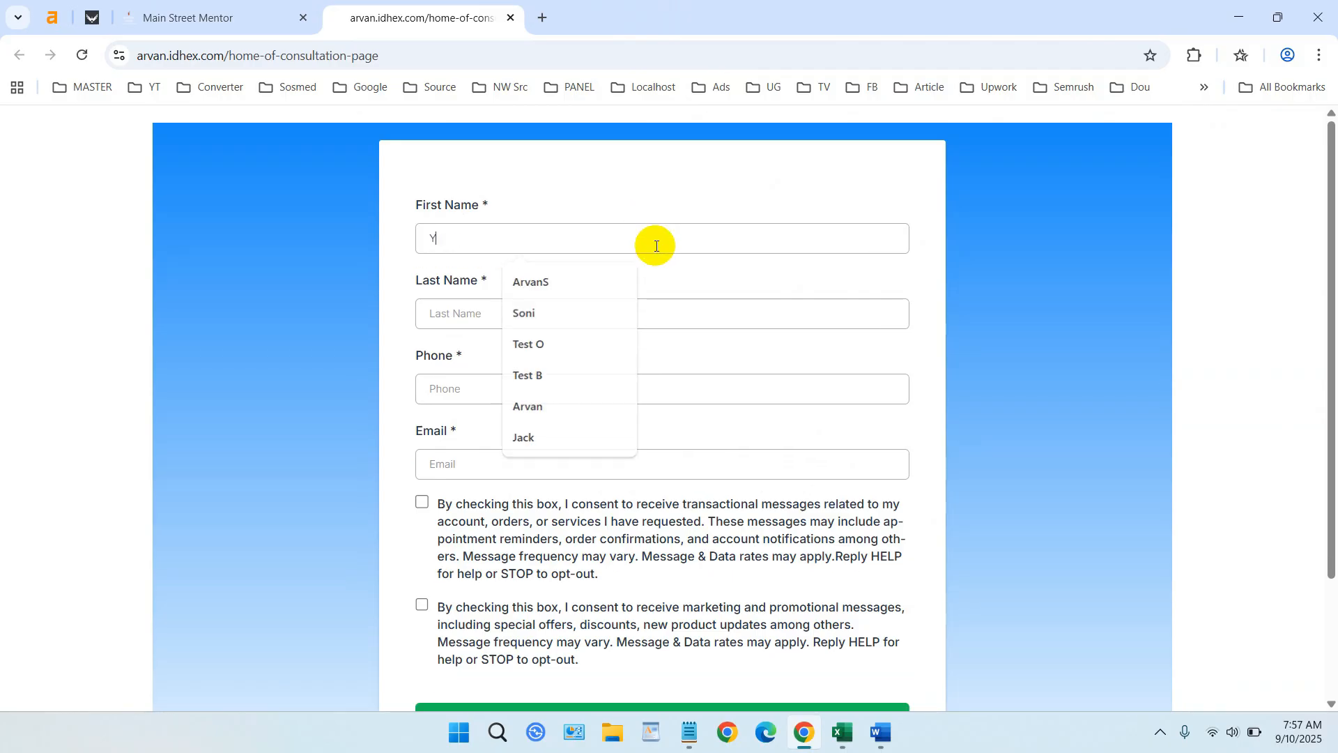
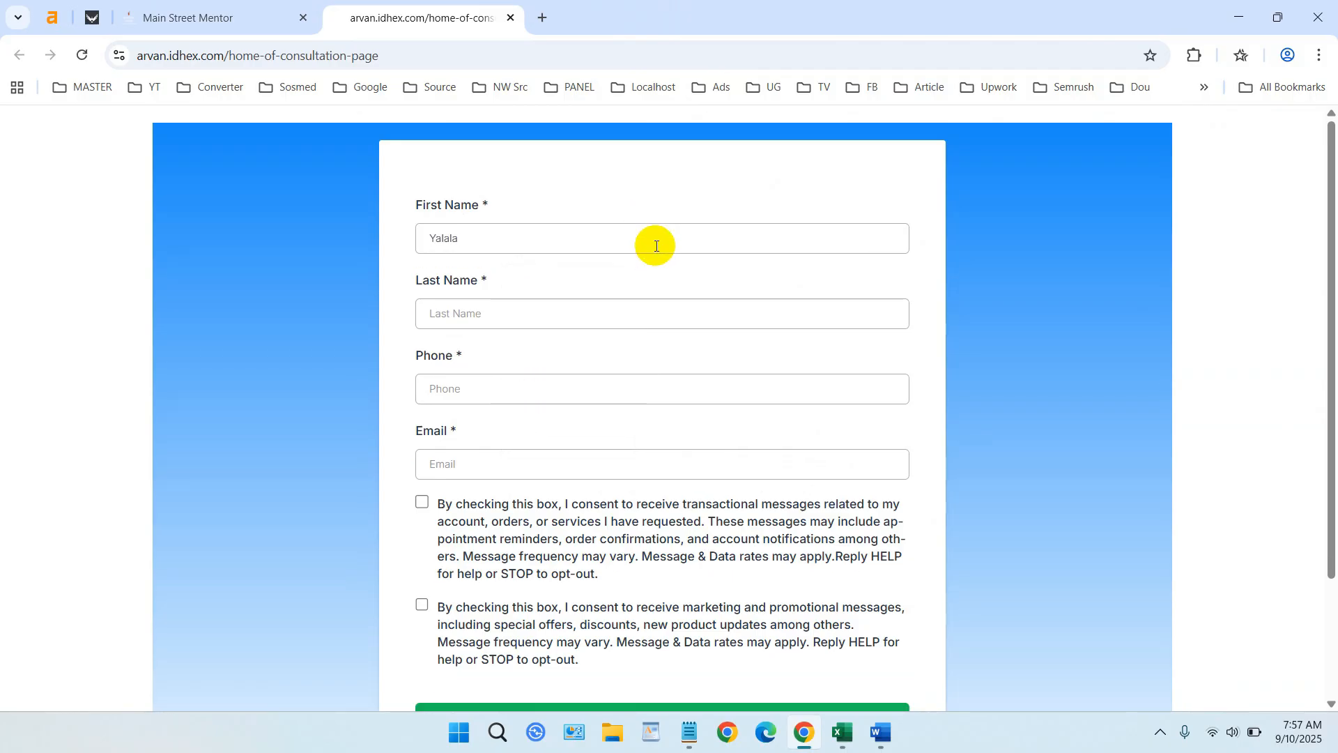
key("Tab")
key("BackSpace")
key("BackSpace")
key("BackSpace")
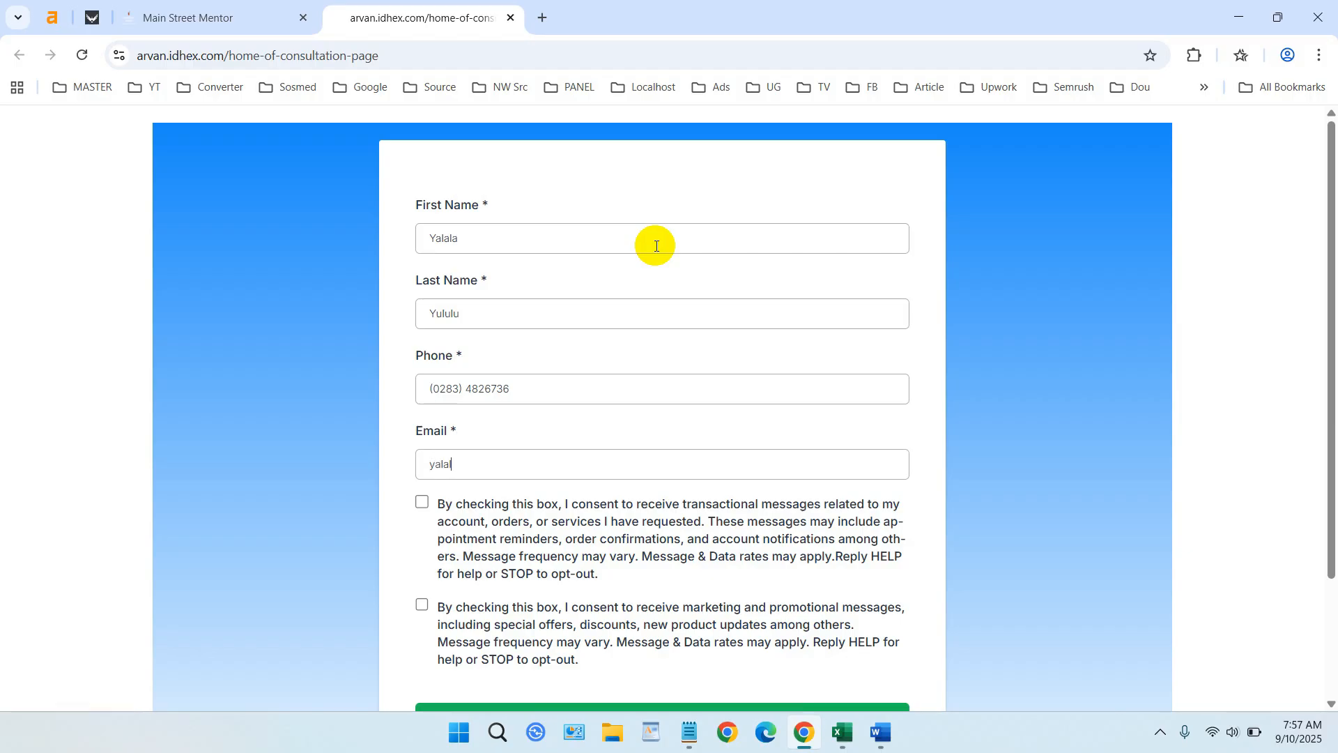
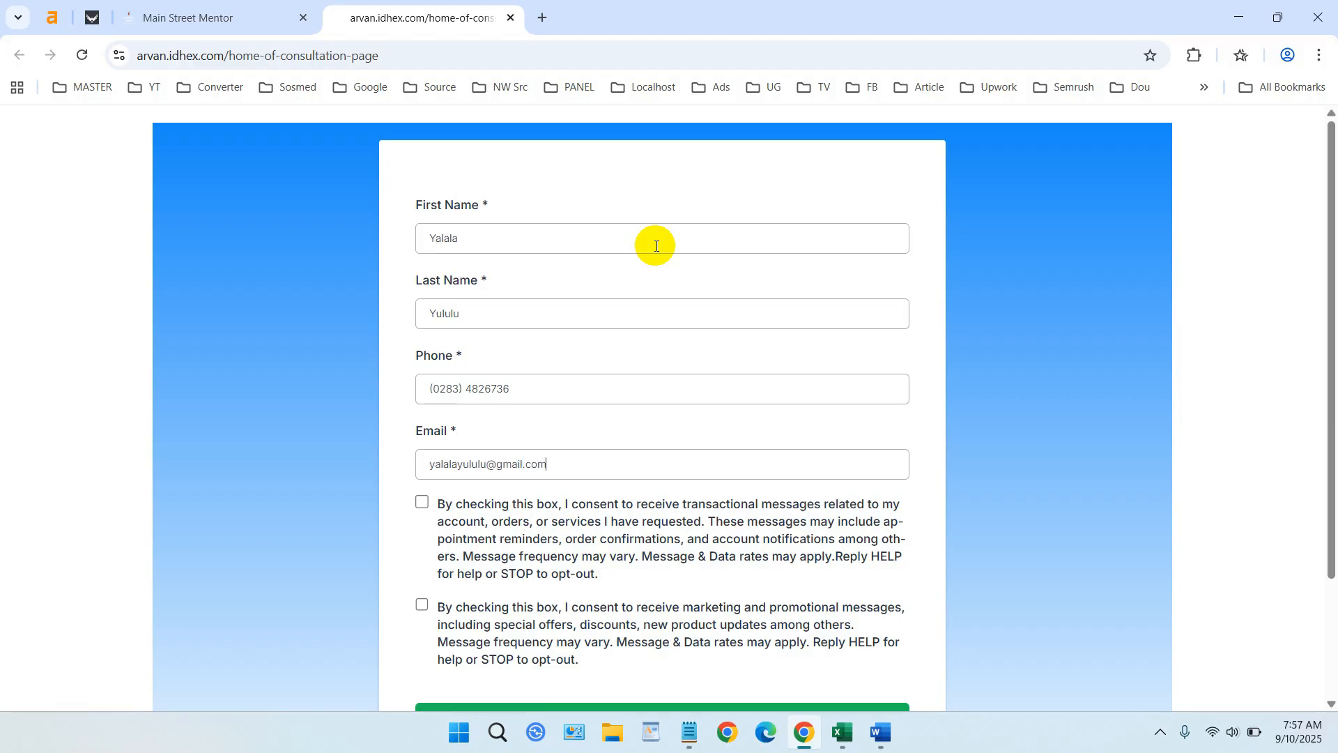
- Tick the transactional and marketing consent boxes and submit the form
left_click(421, 503)
scroll(488, 488, "down", 2)
left_click(422, 451)
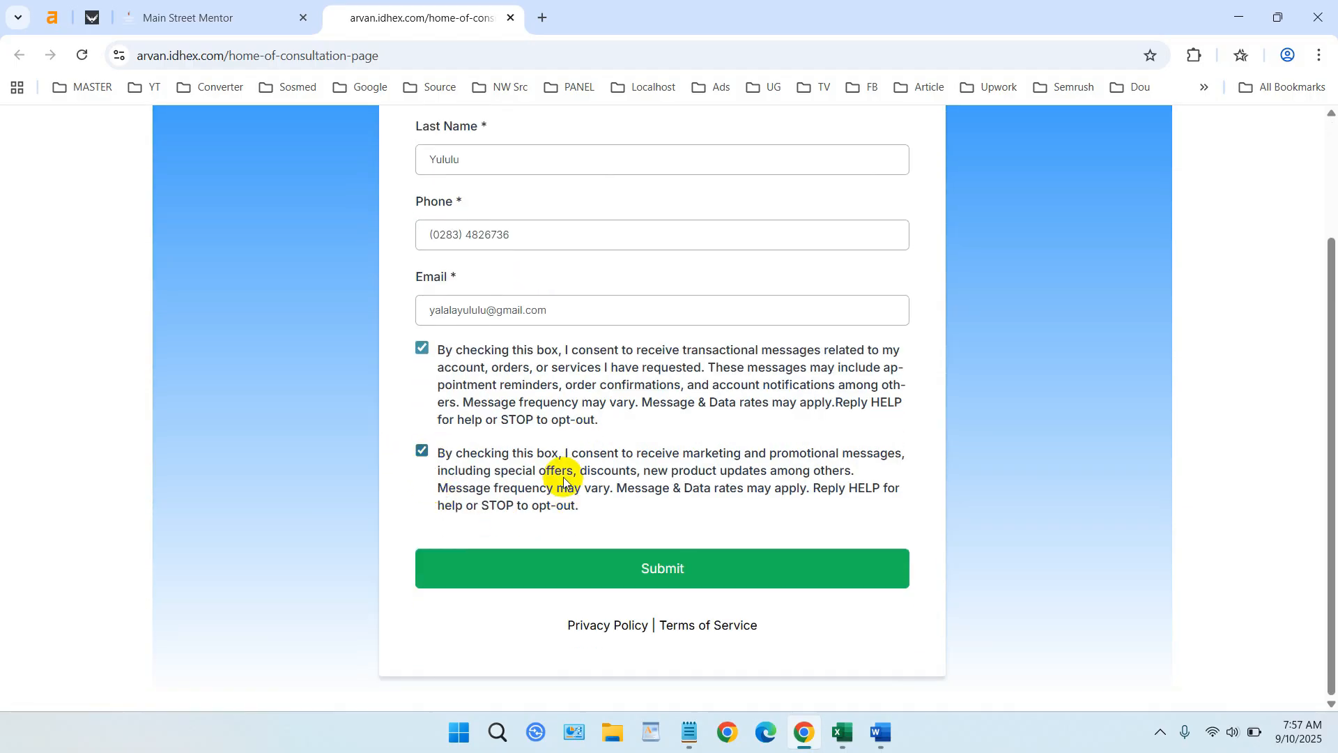
left_click(695, 570)
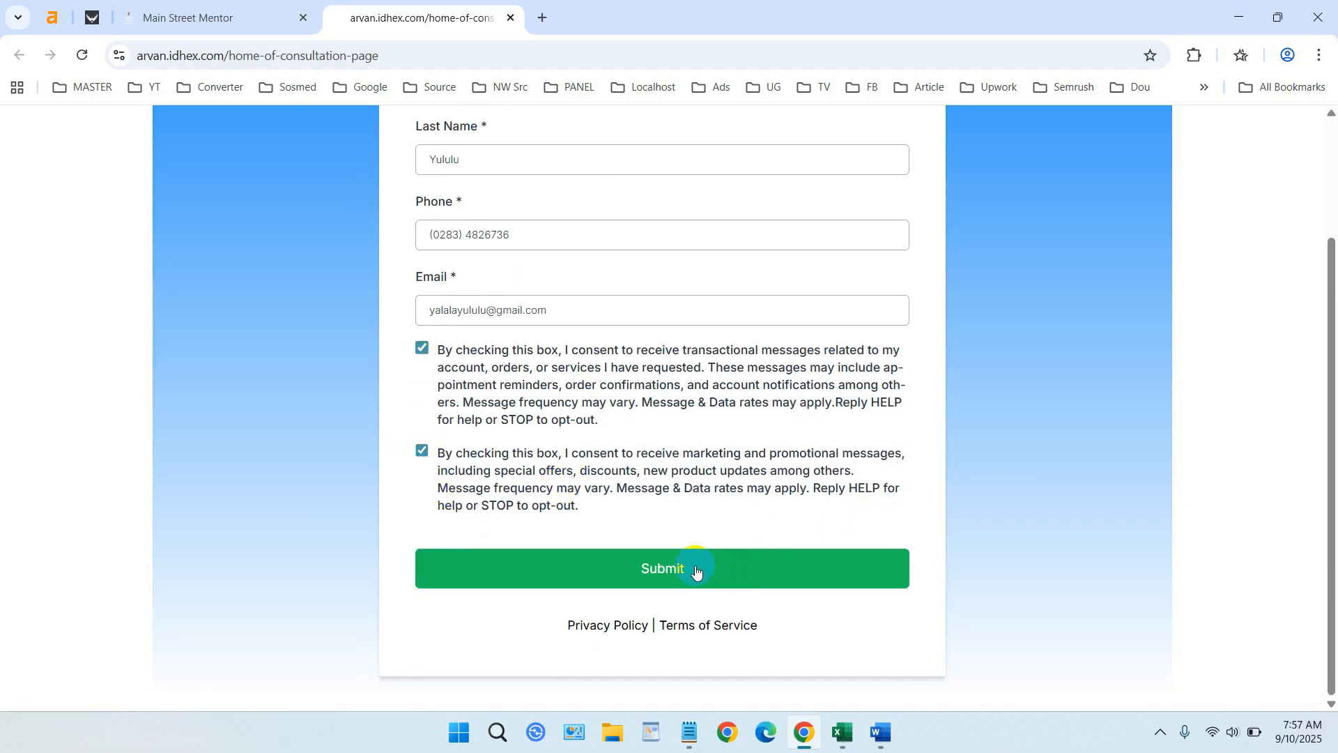